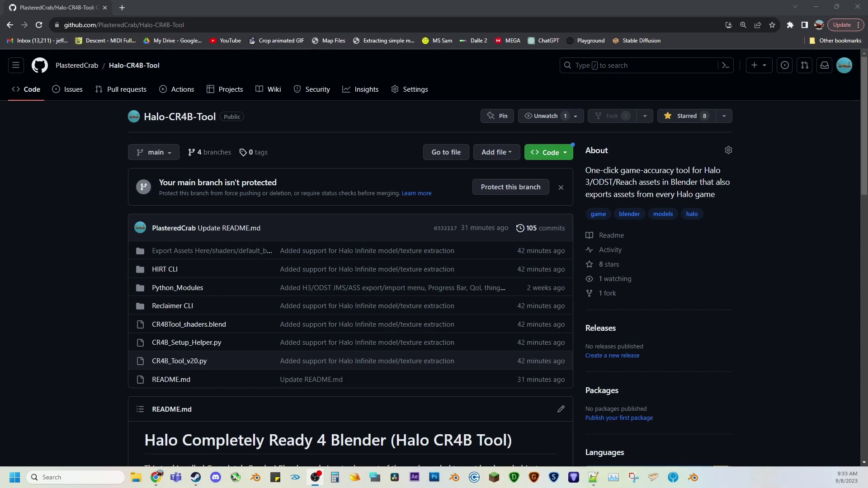
# - Download the Halo-CR4B-Tool repository as a ZIP archive and check its download progress
pyautogui.click(563, 153)
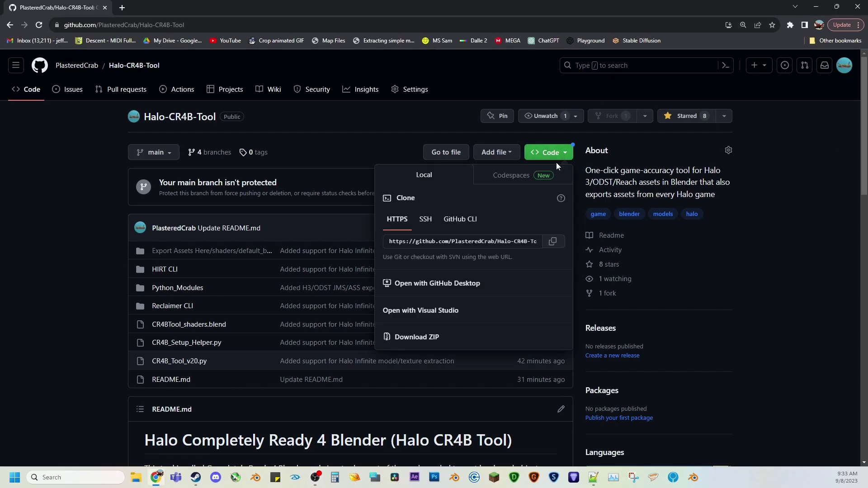
pyautogui.click(430, 342)
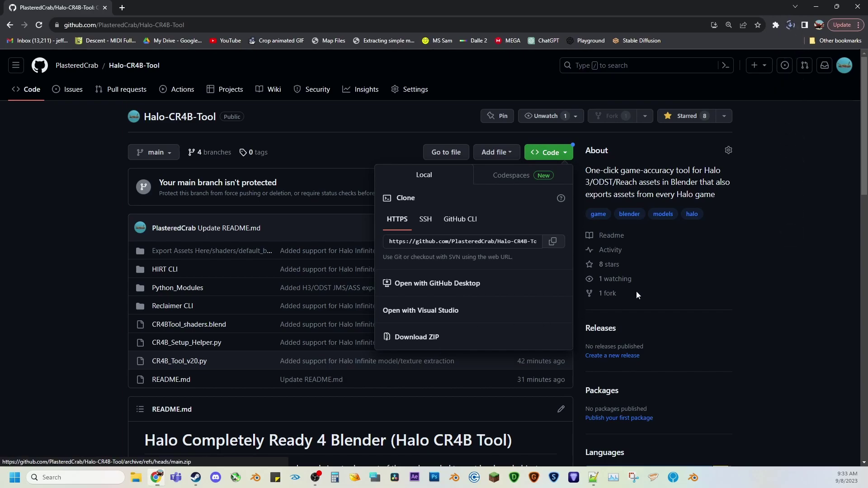
pyautogui.click(196, 478)
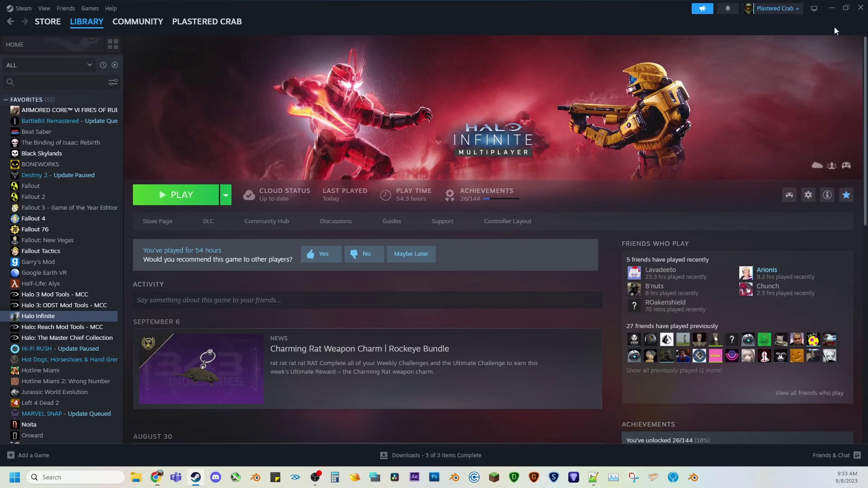
pyautogui.click(832, 8)
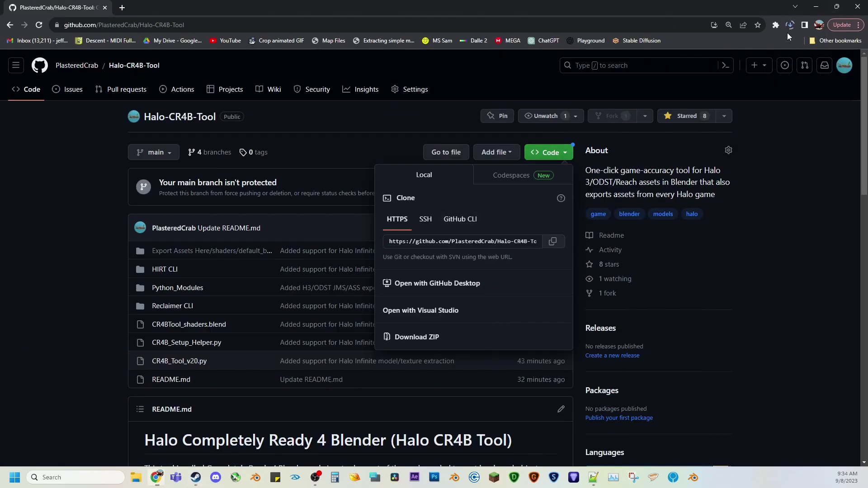
pyautogui.click(789, 27)
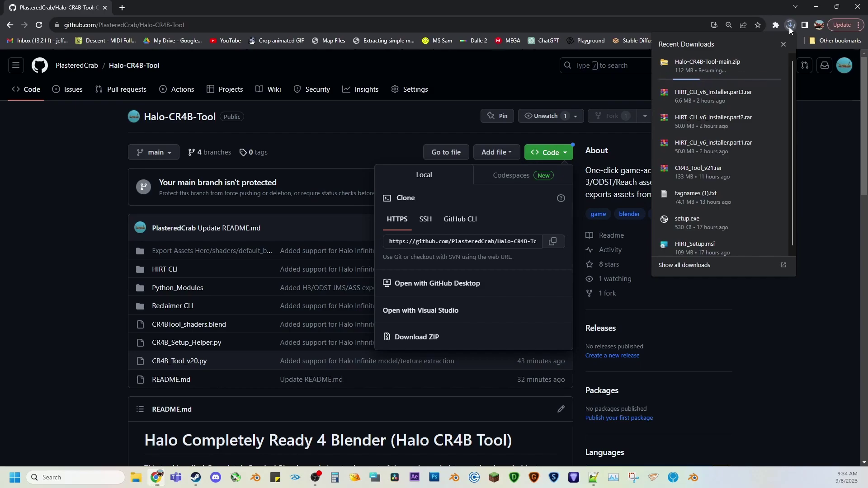
# - Switch to Steam and launch Halo Infinite, then return to the browser
pyautogui.click(196, 479)
pyautogui.click(174, 195)
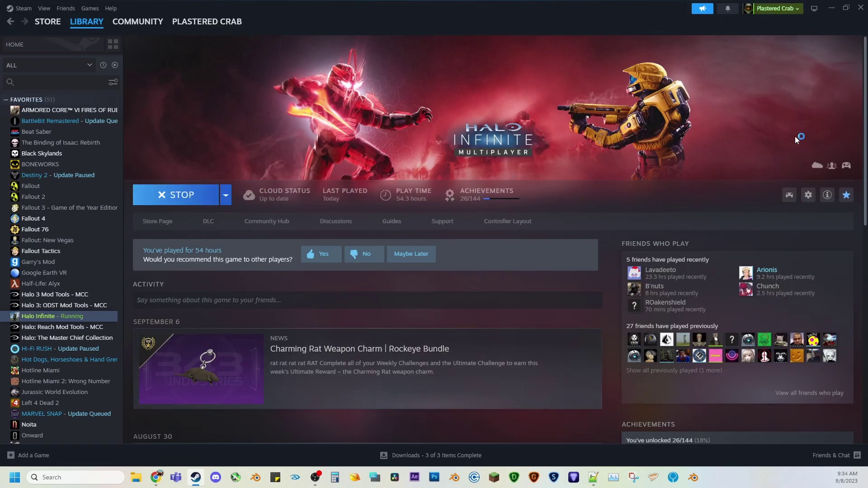
pyautogui.click(835, 11)
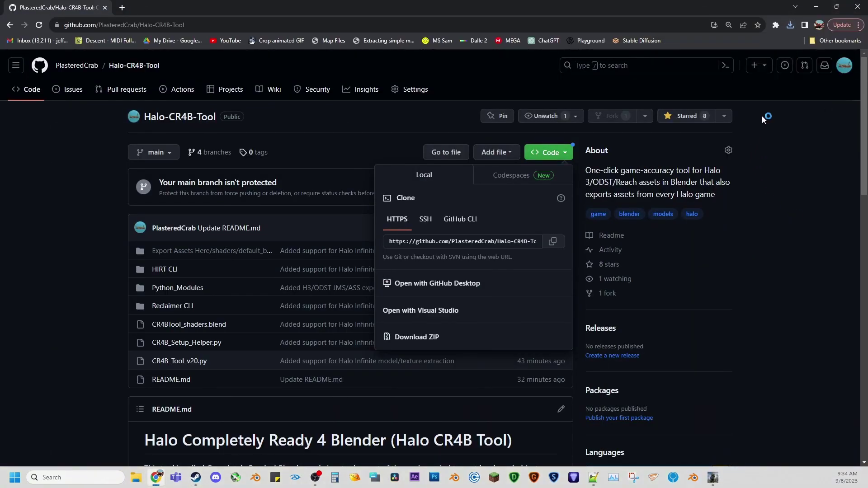
# - Extract Halo-CR4B-Tool-main.zip into the Halo-CR4B-Tool-main folder in Downloads and close the archive window
pyautogui.click(791, 26)
pyautogui.click(709, 66)
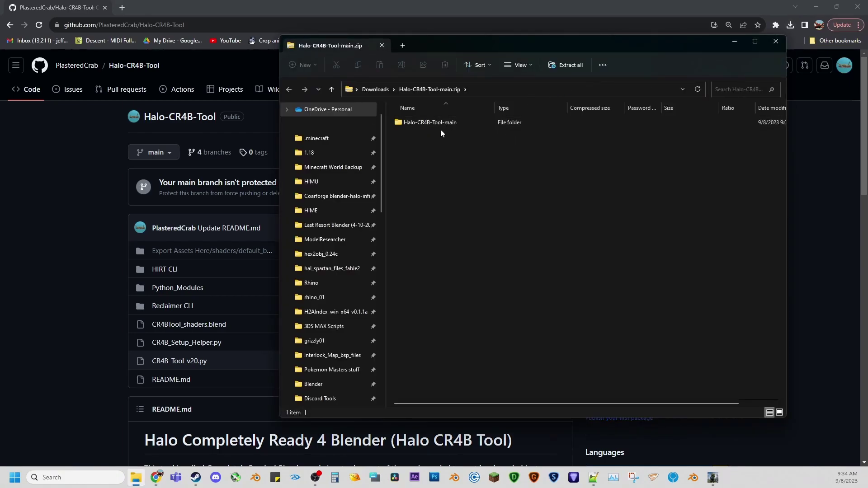
pyautogui.click(440, 127)
pyautogui.click(565, 66)
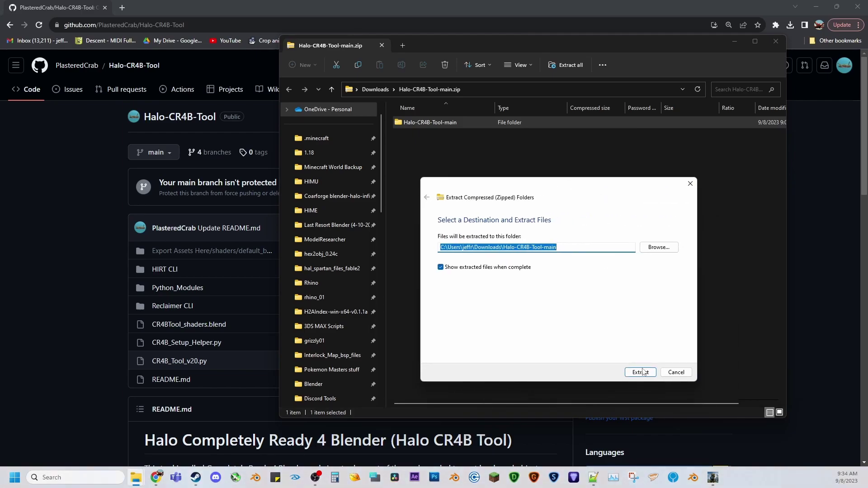
pyautogui.click(642, 373)
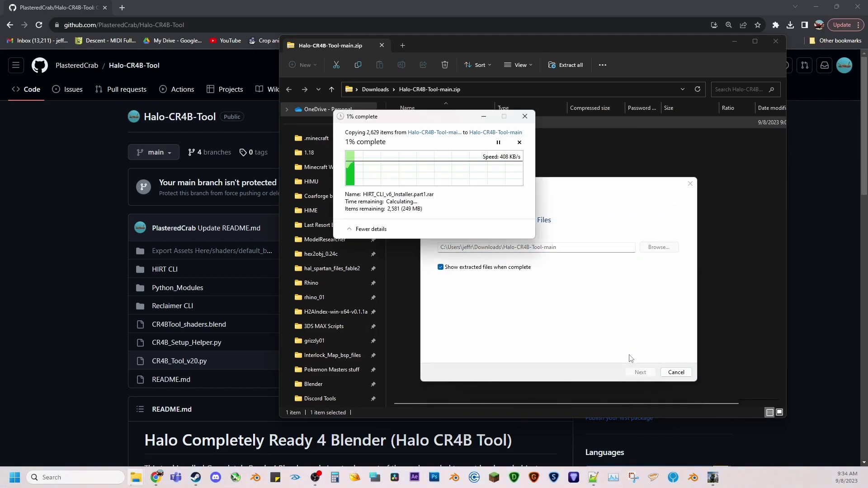
pyautogui.moveTo(446, 126); pyautogui.dragTo(185, 219)
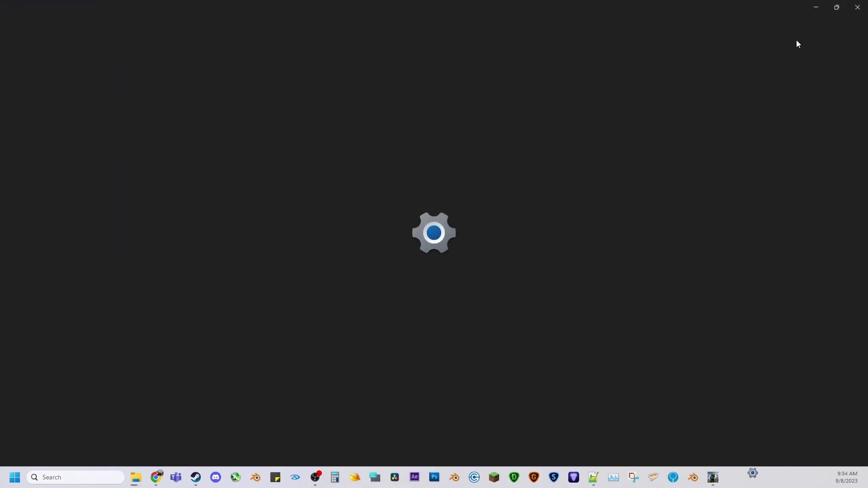
pyautogui.click(814, 6)
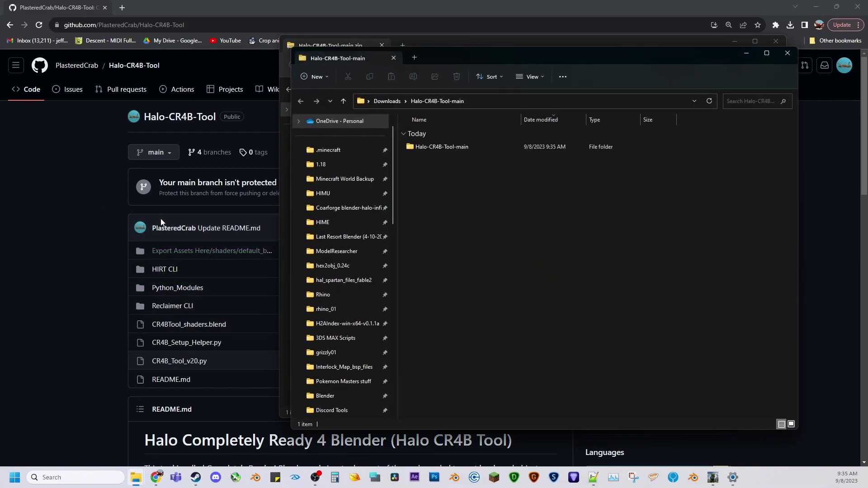
pyautogui.click(778, 39)
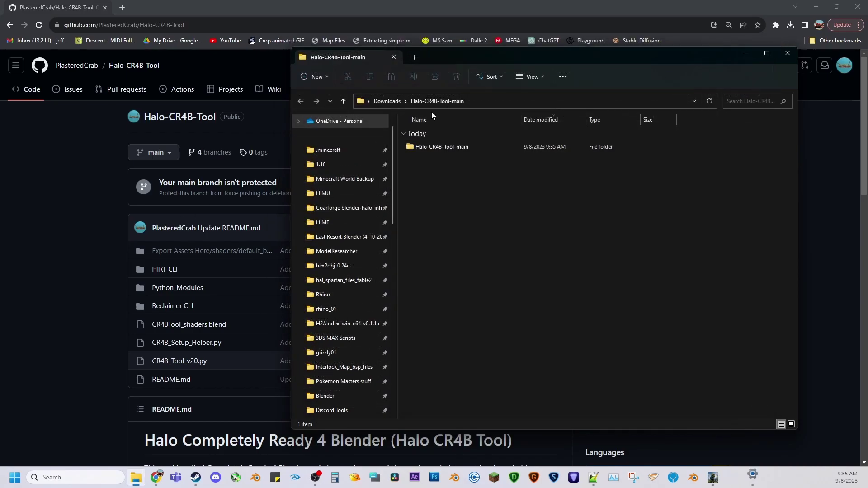
# - Open the HIRT CLI folder inside the extracted Halo-CR4B-Tool-main folder
pyautogui.click(457, 148)
pyautogui.doubleClick(457, 148)
pyautogui.moveTo(498, 59); pyautogui.dragTo(511, 79)
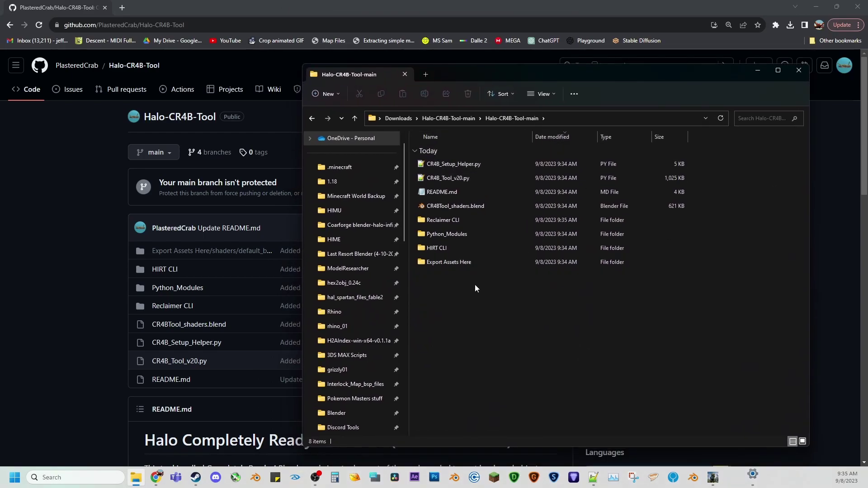
pyautogui.click(445, 221)
pyautogui.doubleClick(449, 249)
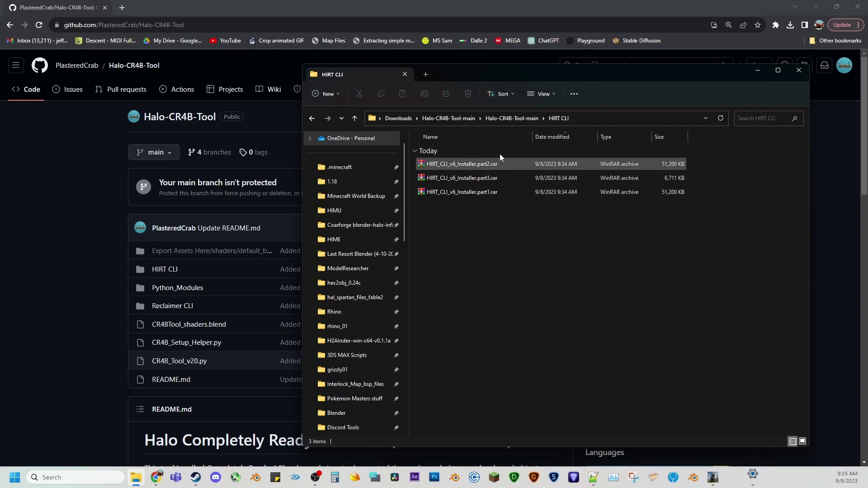
# - Extract the three HIRT_CLI_v6_Installer RAR parts directly into the HIRT CLI folder
pyautogui.click(481, 186)
pyautogui.hotkey('ctrl', 'a')
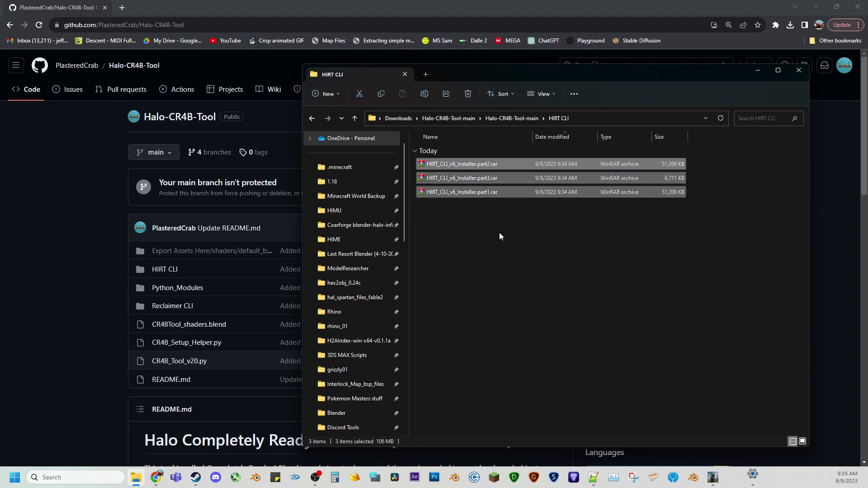
pyautogui.rightClick(474, 164)
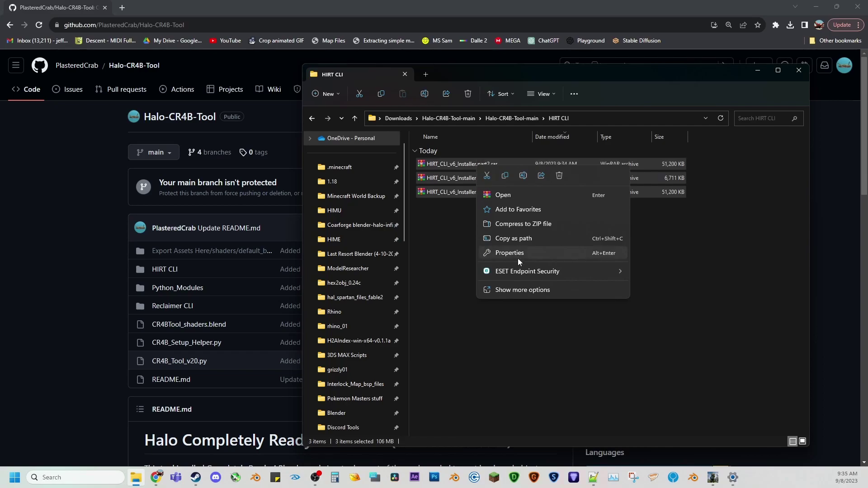
pyautogui.click(525, 290)
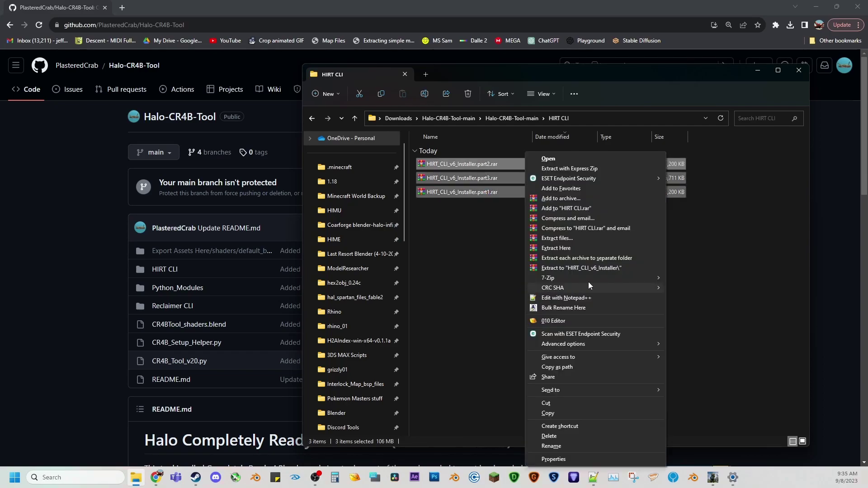
pyautogui.click(557, 248)
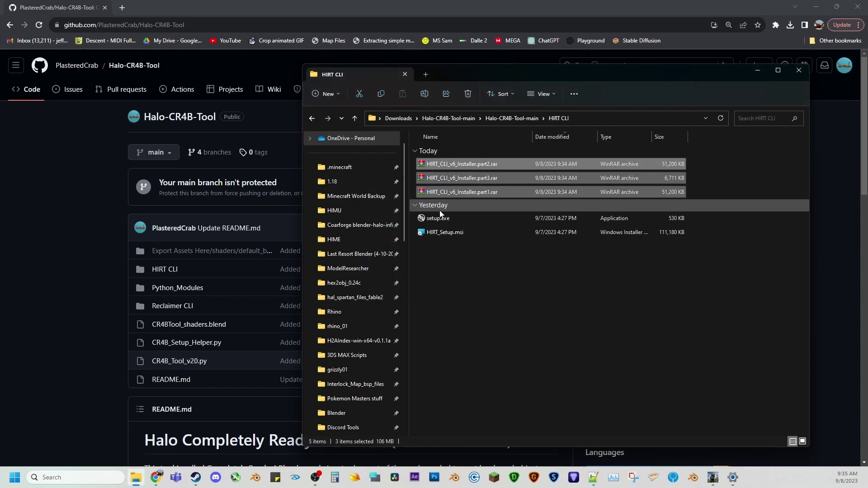
pyautogui.click(446, 248)
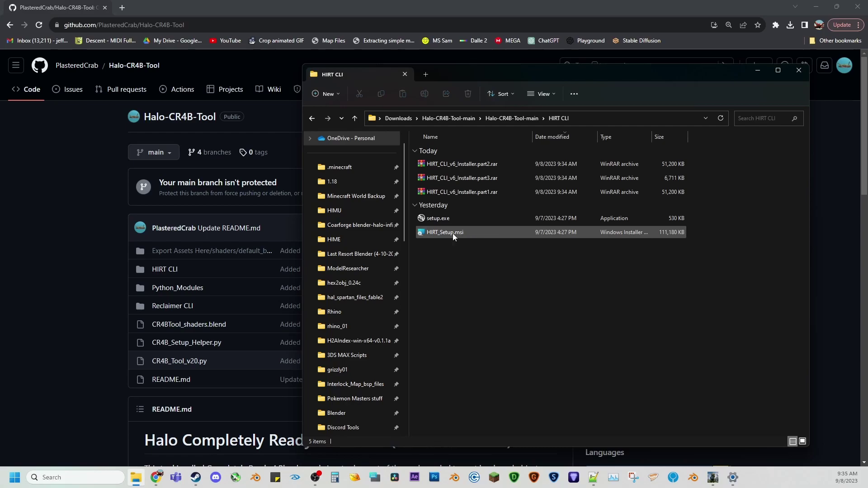
# - Run HIRT_Setup.msi, advance to its installation folder page, and open the folder browser
pyautogui.doubleClick(453, 234)
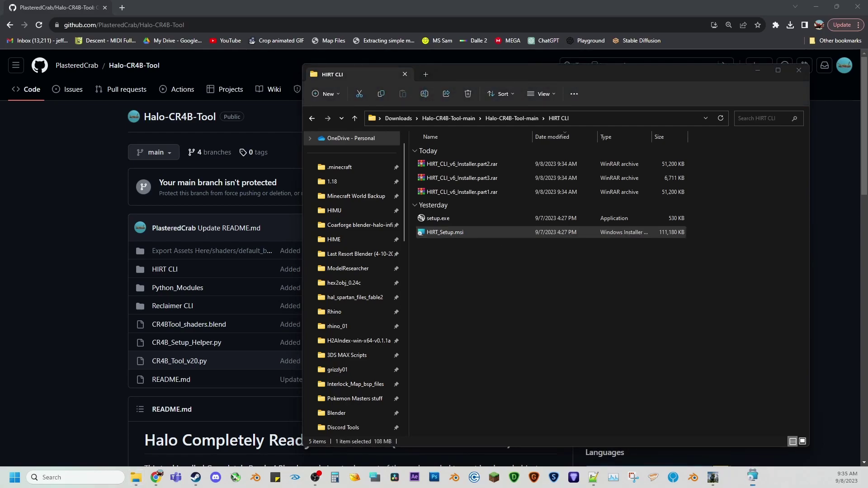
pyautogui.click(545, 324)
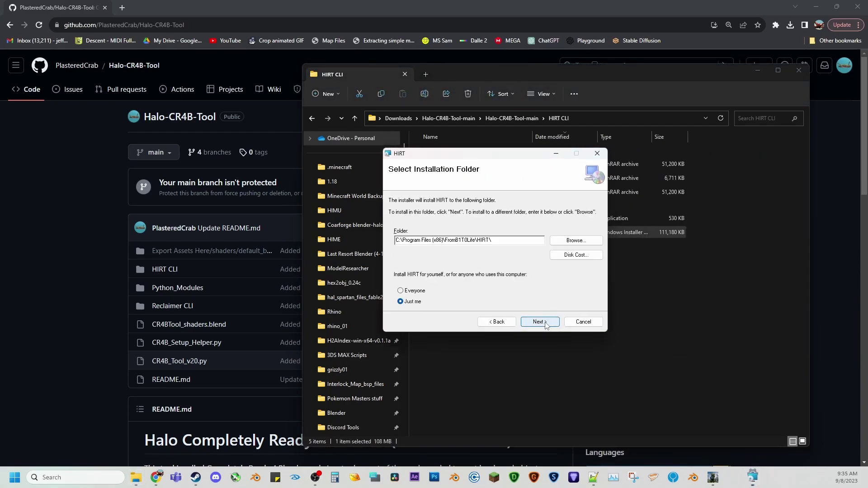
pyautogui.moveTo(489, 158); pyautogui.dragTo(580, 203)
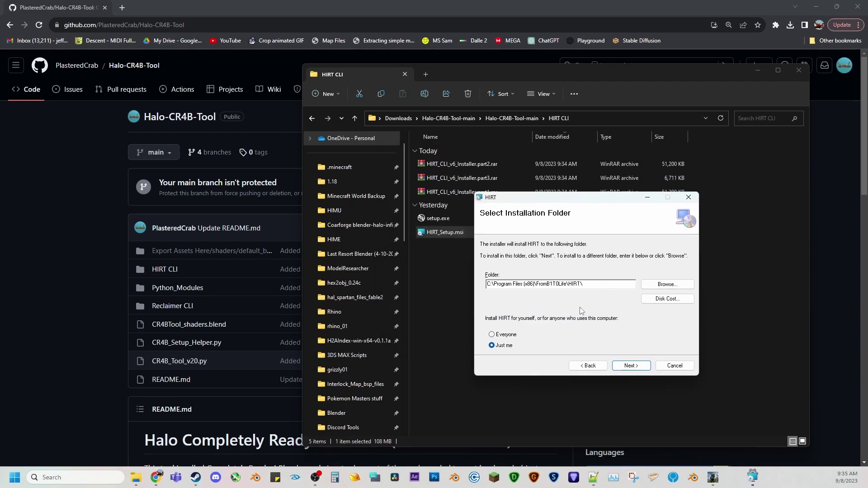
pyautogui.click(661, 285)
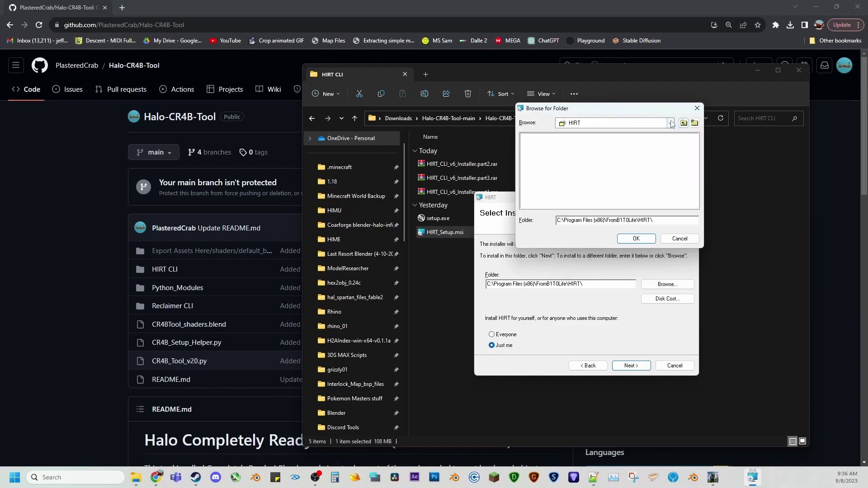
# - Browse from the Windows (C:) drive through the user profile to Downloads for the HIRT installation location
pyautogui.click(671, 123)
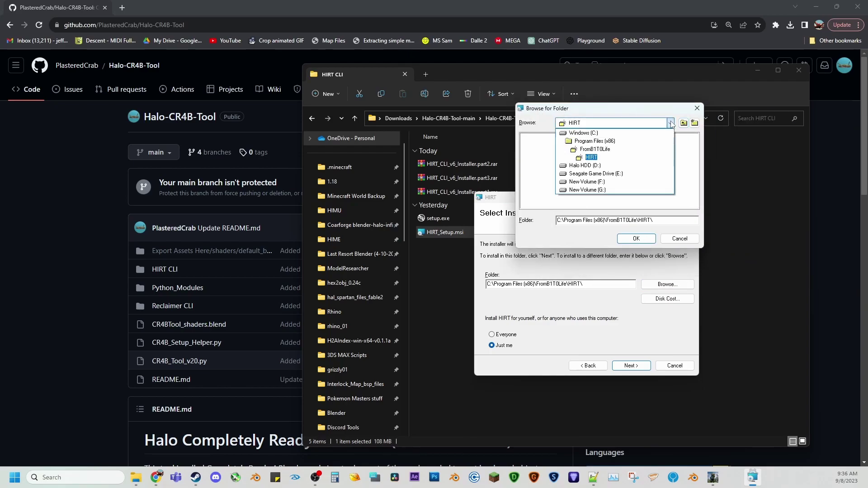
pyautogui.click(578, 133)
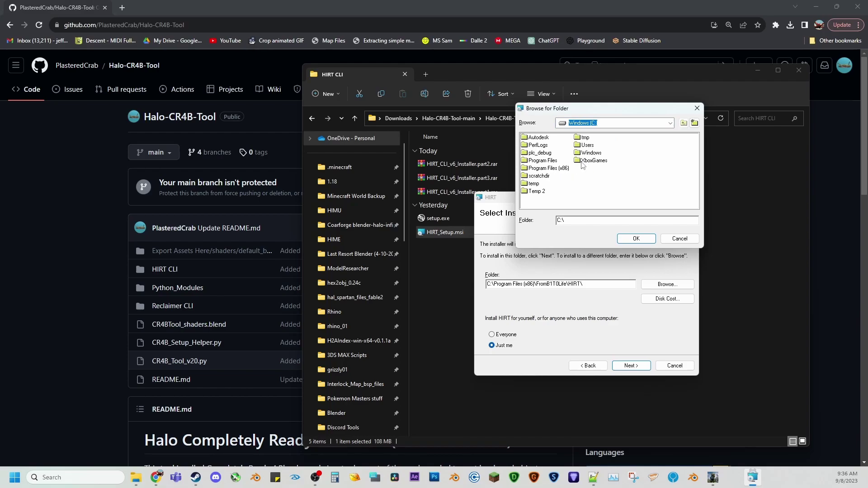
pyautogui.doubleClick(587, 145)
pyautogui.click(533, 137)
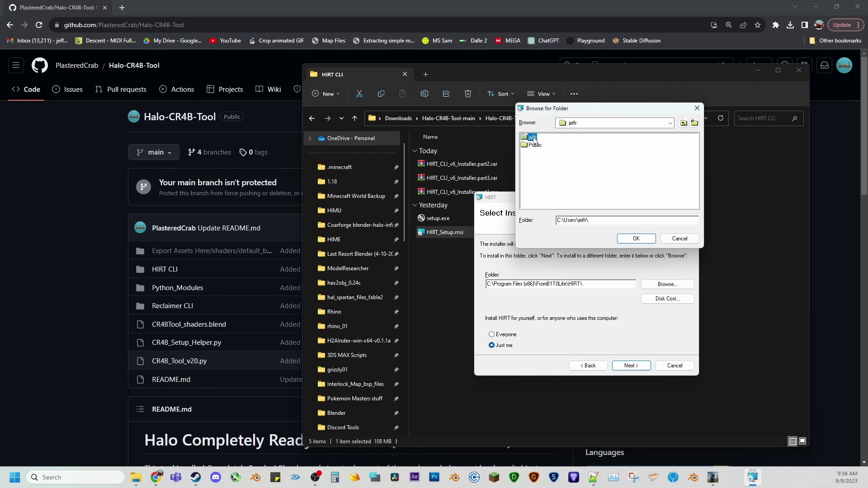
pyautogui.doubleClick(533, 138)
pyautogui.moveTo(545, 206); pyautogui.dragTo(625, 209)
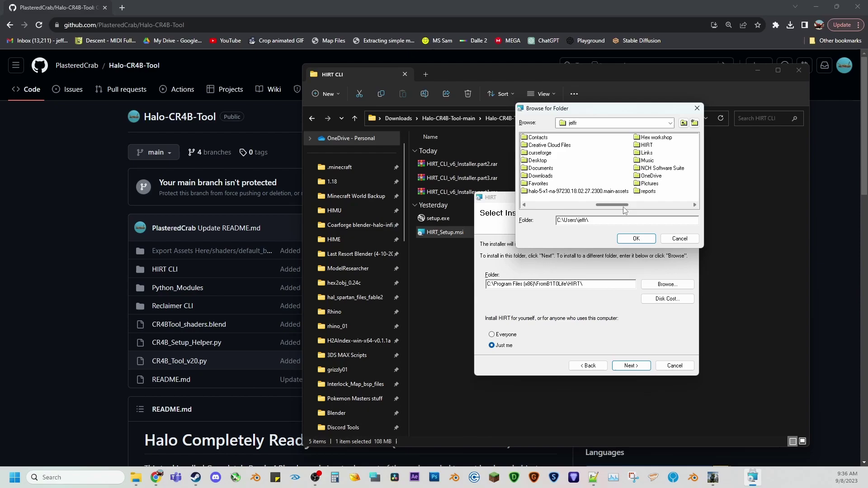
pyautogui.doubleClick(543, 176)
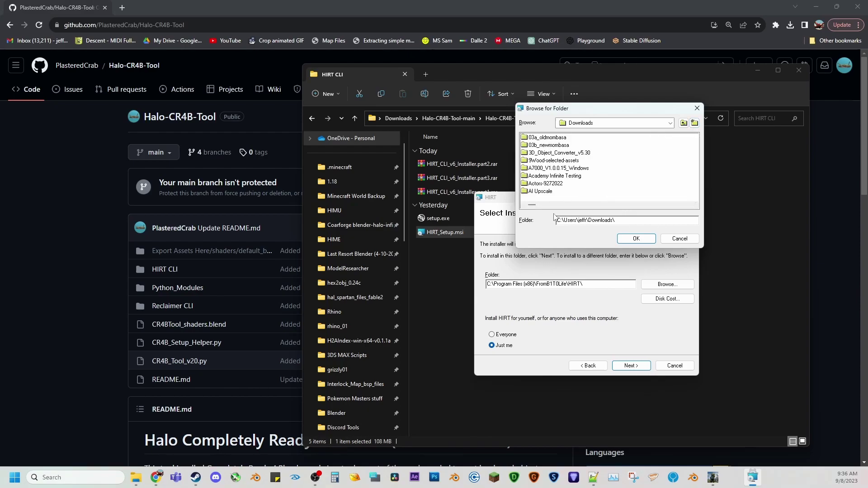
# - Set HIRT's installation folder to the path of Downloads\Halo-CR4B-Tool-main\Halo-CR4B-Tool-main\HIRT CLI and check the entered path
pyautogui.moveTo(585, 110); pyautogui.dragTo(562, 213)
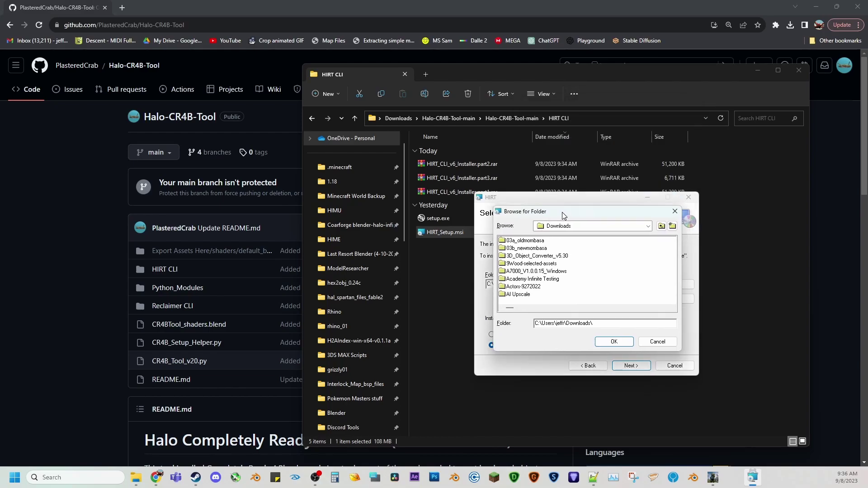
pyautogui.click(585, 118)
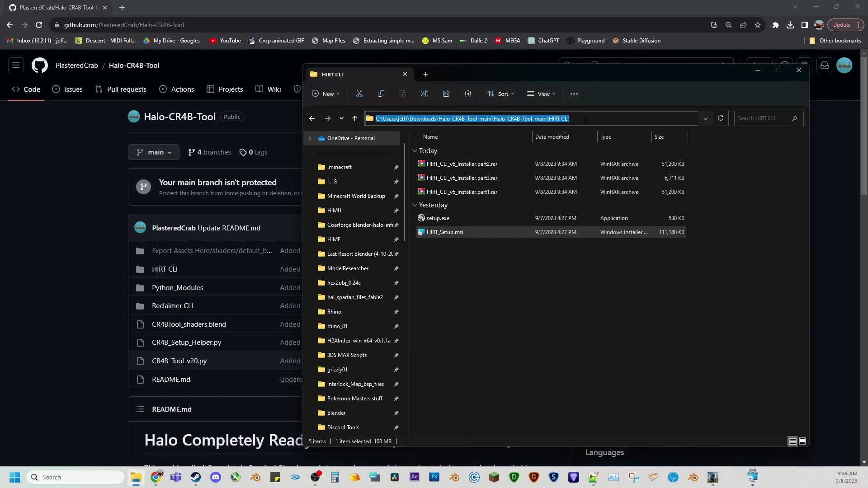
pyautogui.click(752, 477)
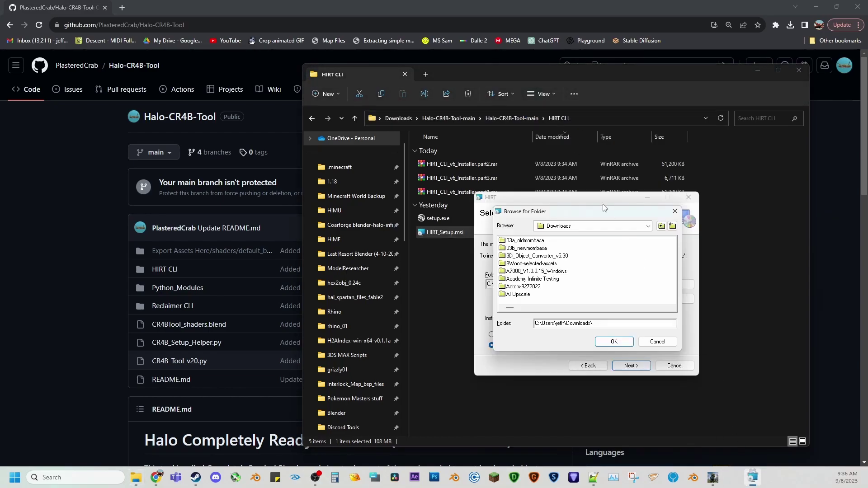
pyautogui.doubleClick(607, 322)
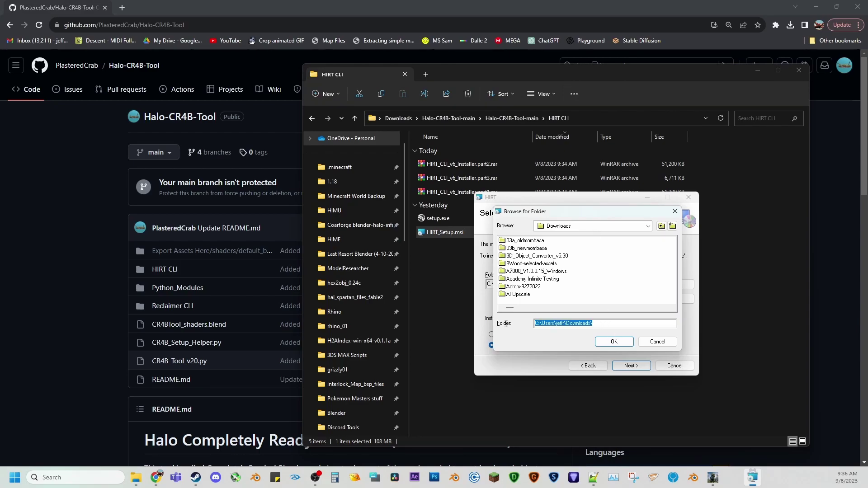
pyautogui.write('C:\\Users\\jeffr\\Downloads\\Halo-CR4B-Tool-main\\Halo-CR4B-Tool-main\\HIRT CLI')
pyautogui.click(615, 342)
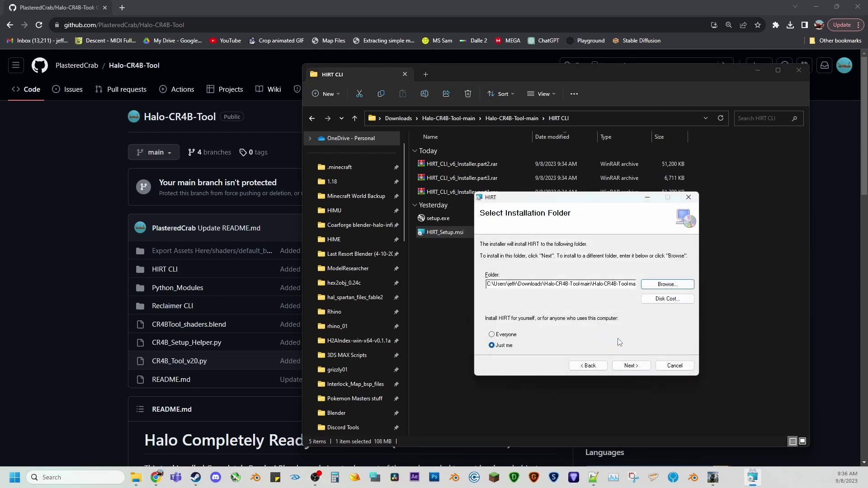
pyautogui.moveTo(619, 284); pyautogui.dragTo(683, 282)
pyautogui.click(623, 285)
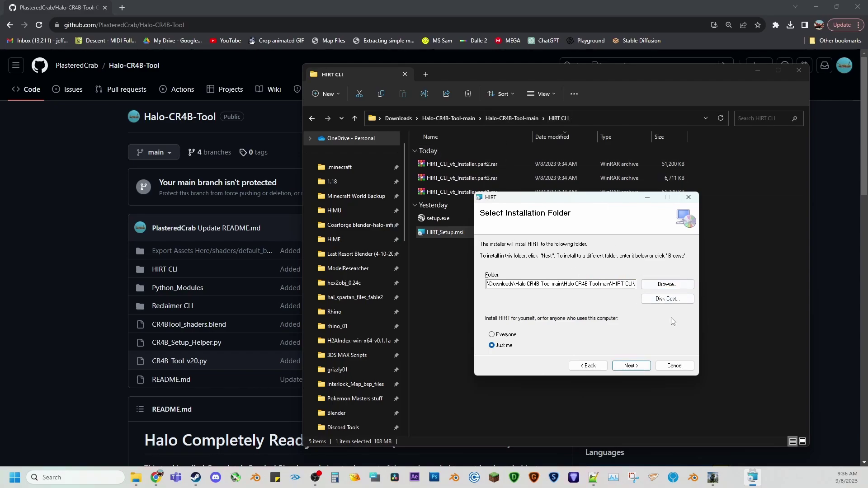
# - Install HIRT to the chosen HIRT CLI folder and close the finished installer
pyautogui.click(630, 367)
pyautogui.click(642, 367)
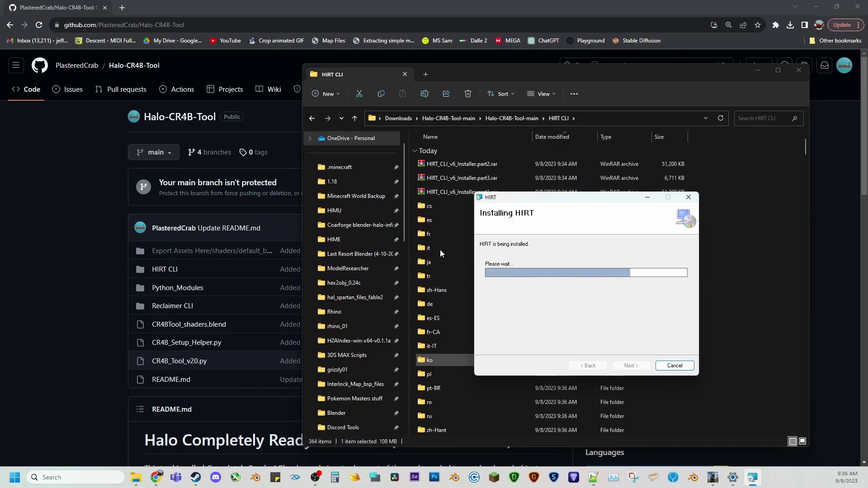
pyautogui.click(631, 366)
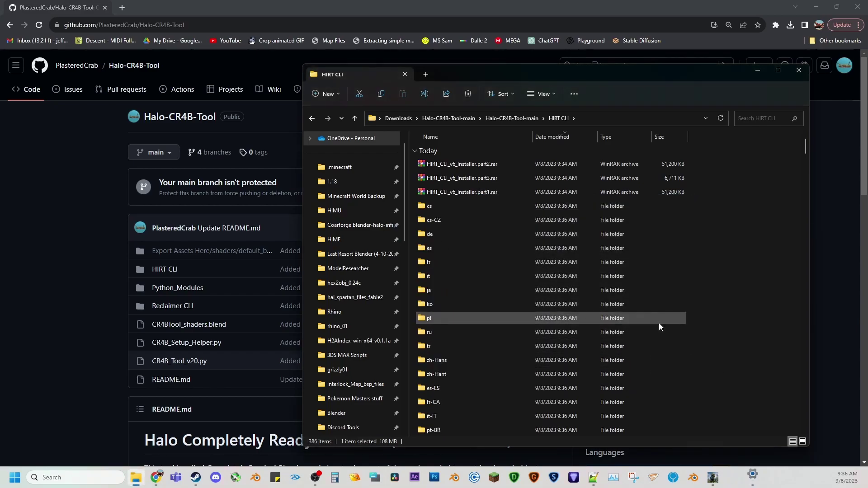
# - Launch HaloInfiniteResearchTools.exe from the HIRT CLI folder and place its window in view over the other windows
pyautogui.scroll(-10, 566, 260)
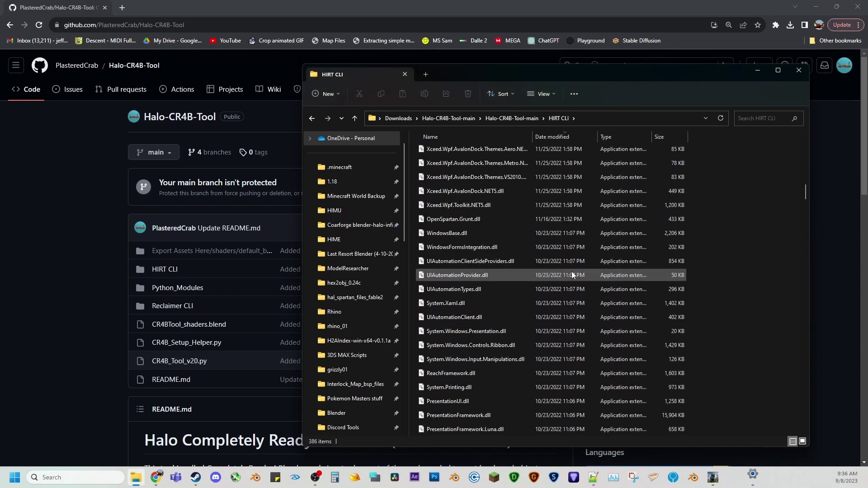
pyautogui.click(436, 288)
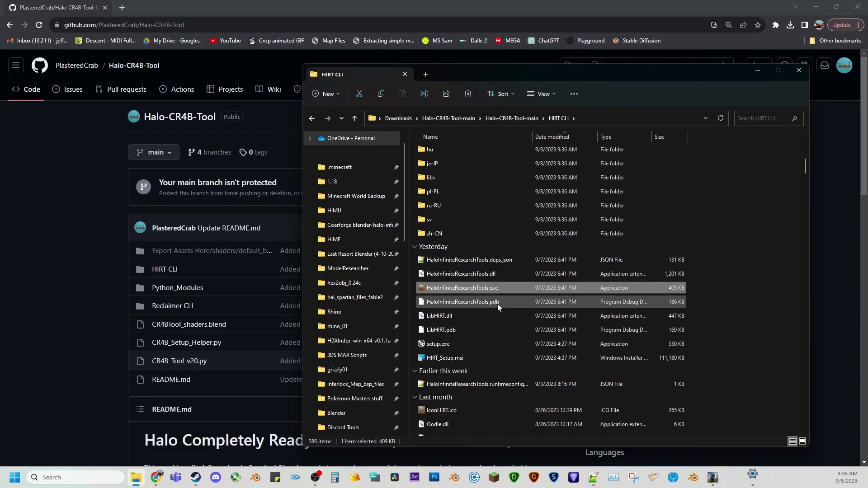
pyautogui.rightClick(470, 290)
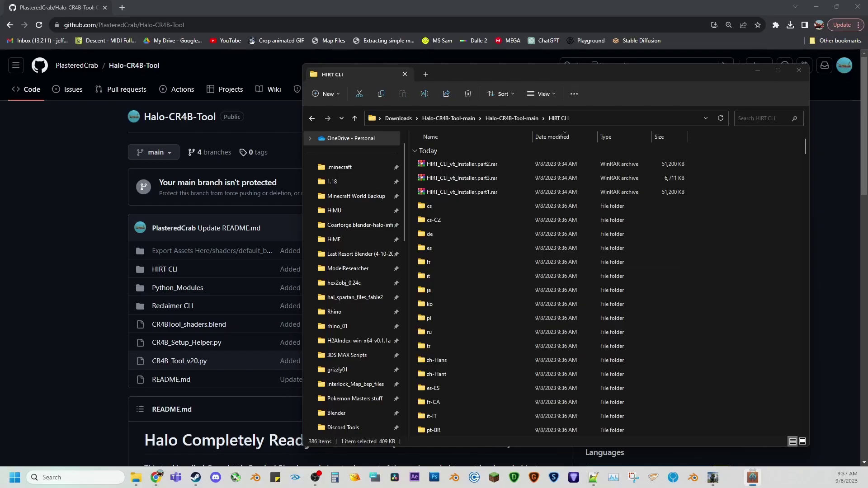
pyautogui.moveTo(325, 241); pyautogui.dragTo(301, 101)
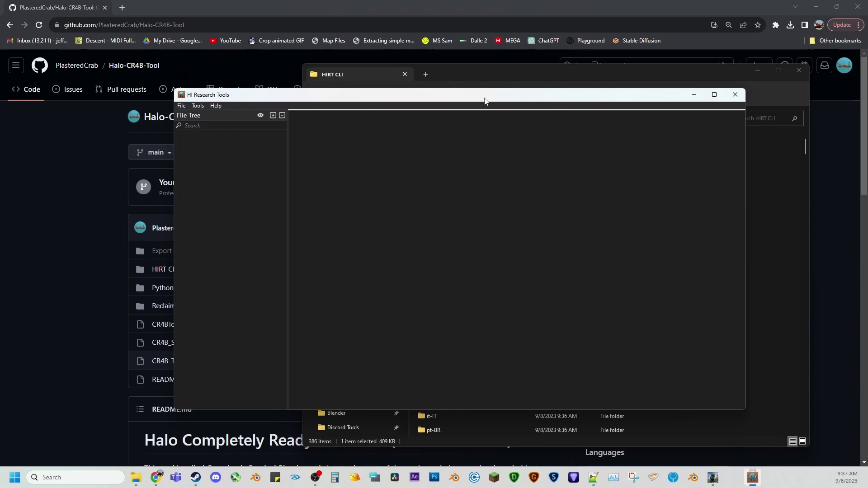
pyautogui.moveTo(484, 101)
pyautogui.mouseDown()
pyautogui.moveTo(481, 88)
pyautogui.moveTo(490, 97)
pyautogui.mouseUp()
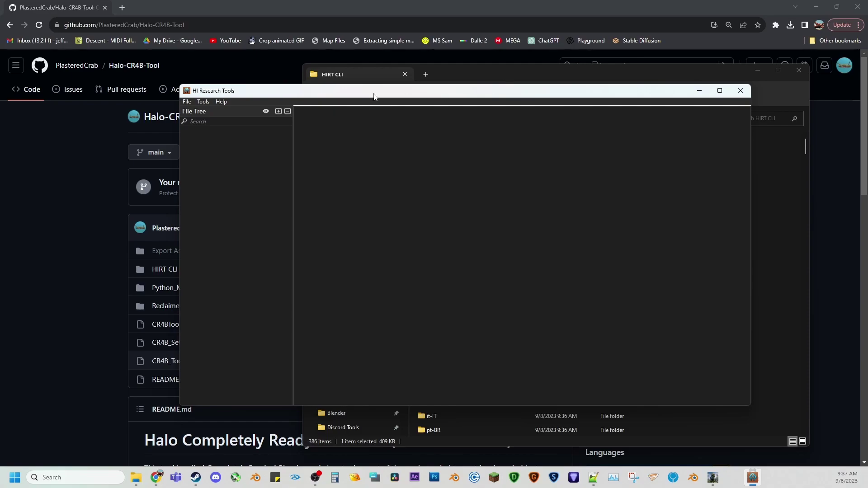
# - Open the Tag Structs Dumper and browse for its output directory to Downloads\Halo-CR4B-Tool-main\Halo-CR4B-Tool-main
pyautogui.click(189, 103)
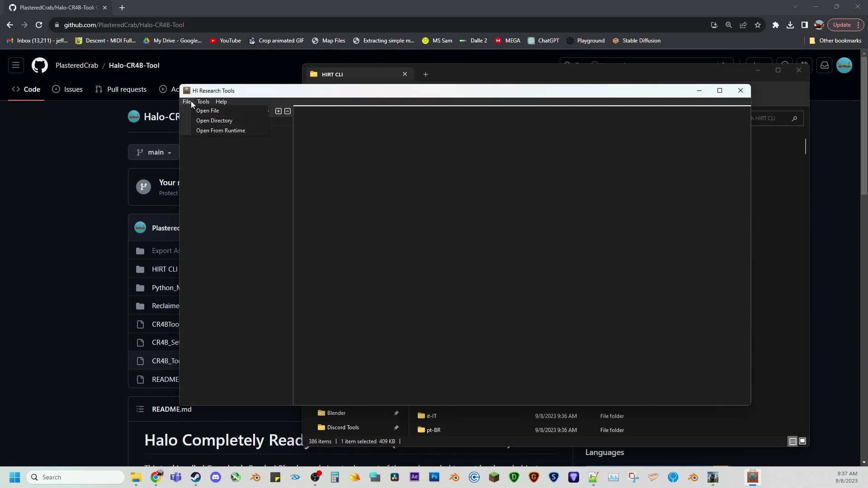
pyautogui.moveTo(200, 102)
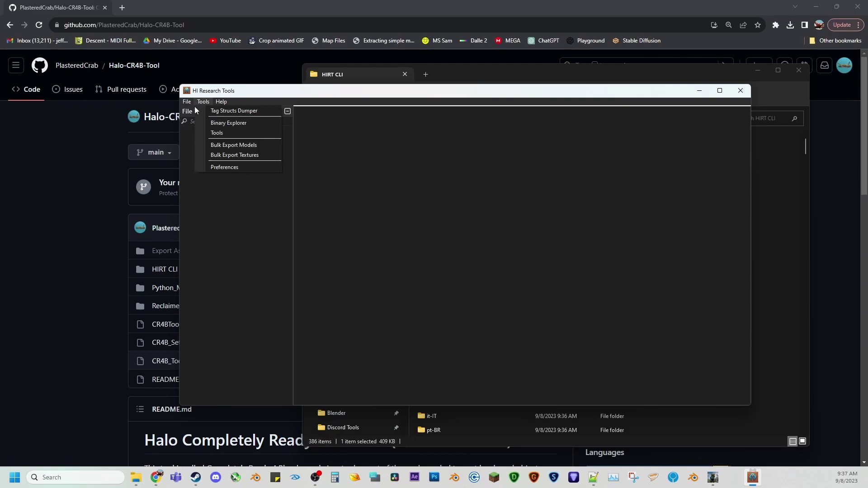
pyautogui.click(215, 113)
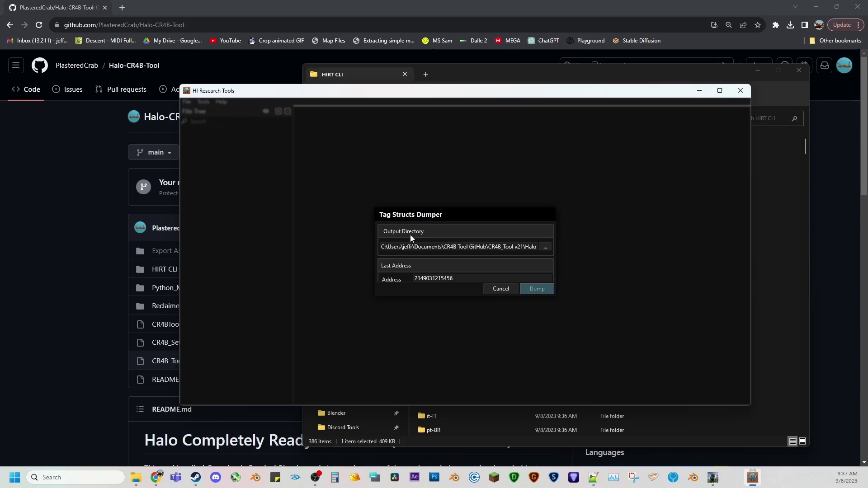
pyautogui.click(548, 248)
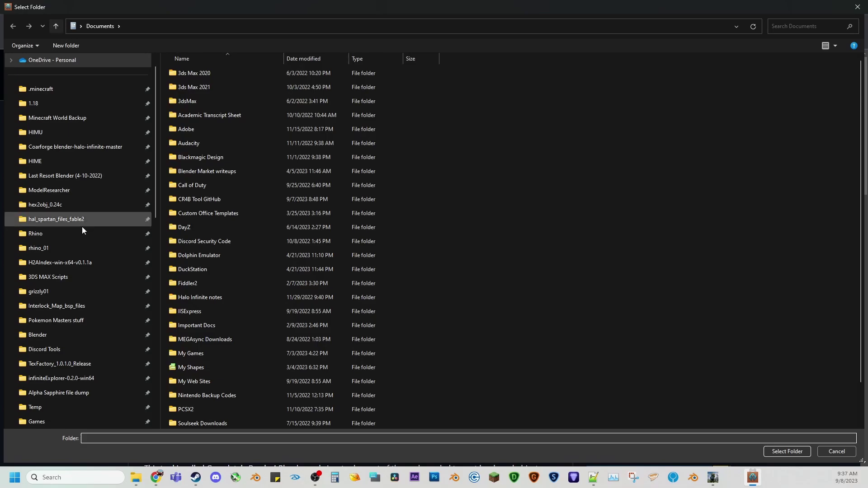
pyautogui.scroll(1, 82, 227)
pyautogui.moveTo(157, 86); pyautogui.dragTo(157, 219)
pyautogui.click(42, 277)
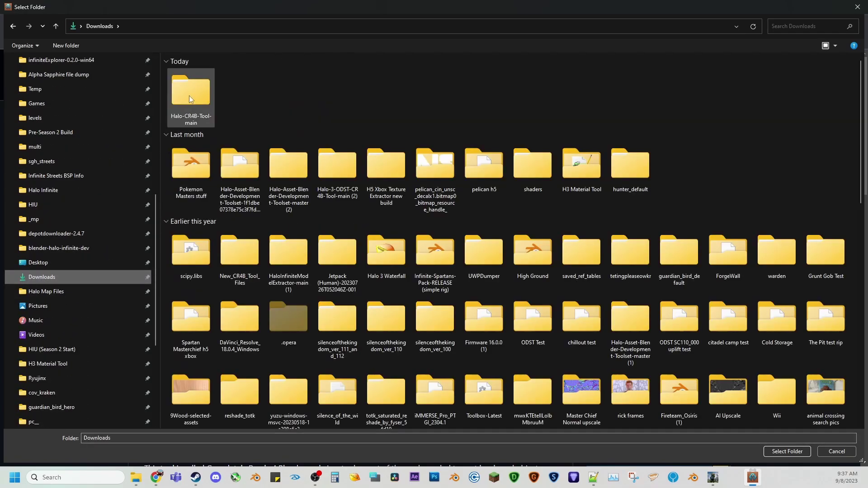
pyautogui.doubleClick(189, 96)
pyautogui.doubleClick(207, 85)
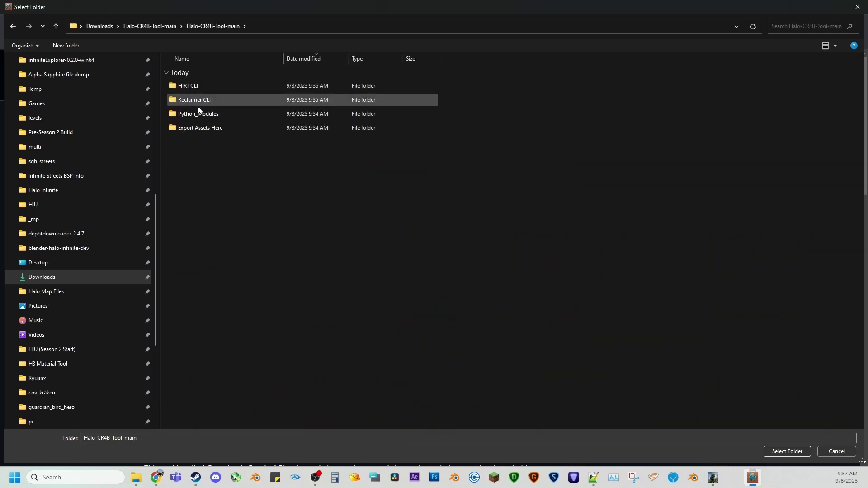
# - Create a folder named Halo Infinite Tags inside Halo-CR4B-Tool-main and select it as the dump output directory
pyautogui.click(66, 45)
pyautogui.write('Hal')
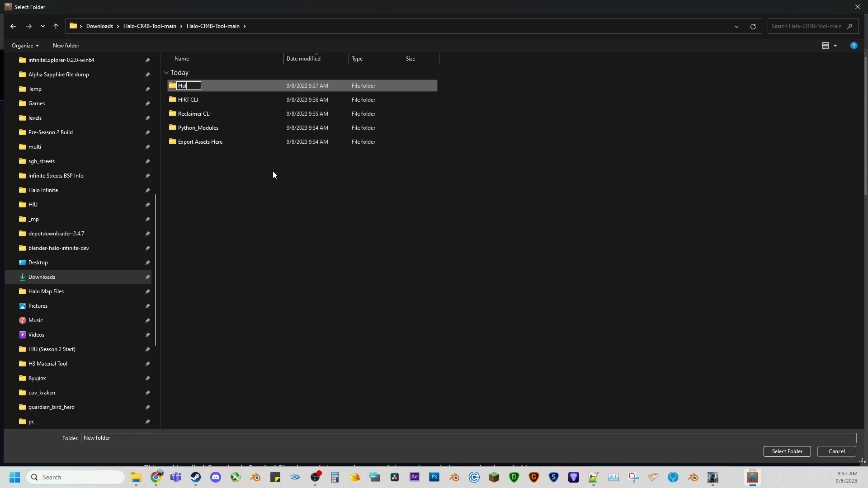
pyautogui.write('o Infinite Tags')
pyautogui.press('Return')
pyautogui.press('Return')
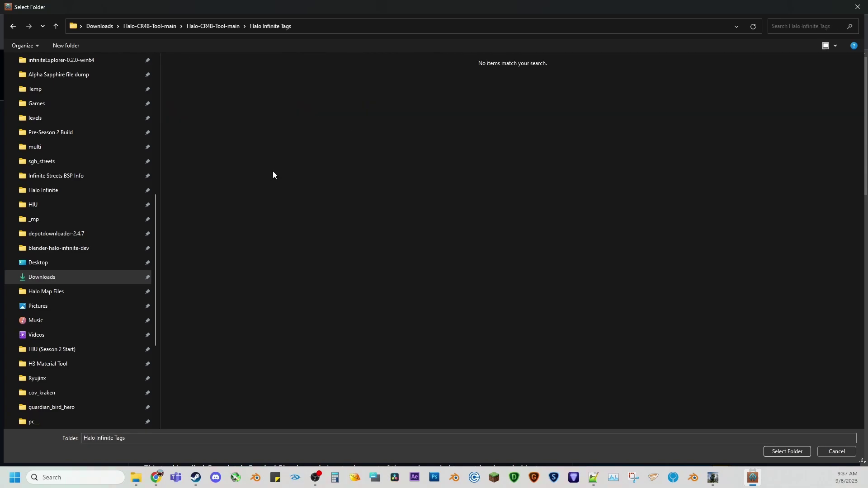
pyautogui.click(788, 452)
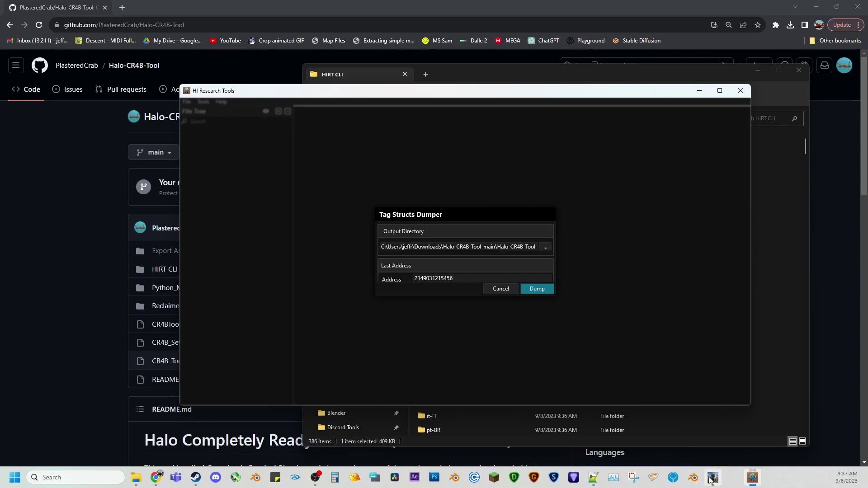
# - Dump the tag structs from Halo Infinite and check the XML files in the Halo Infinite Tags folder
pyautogui.moveTo(712, 478)
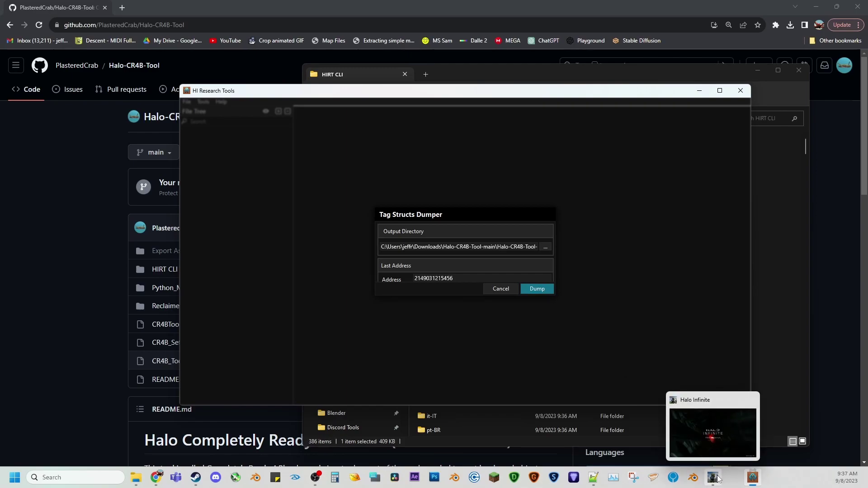
pyautogui.click(536, 289)
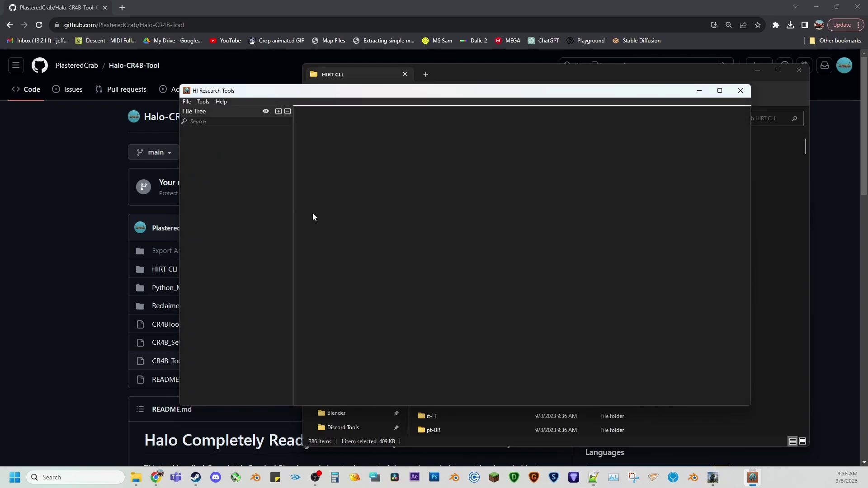
pyautogui.click(454, 71)
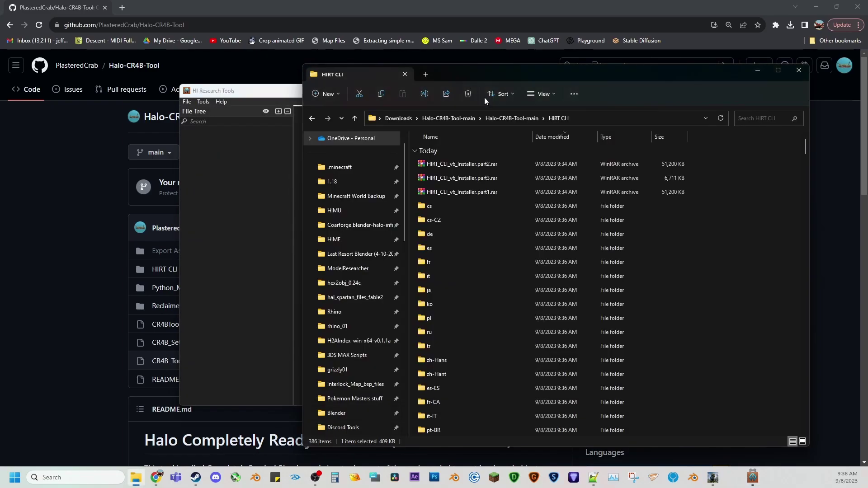
pyautogui.click(512, 118)
pyautogui.click(455, 222)
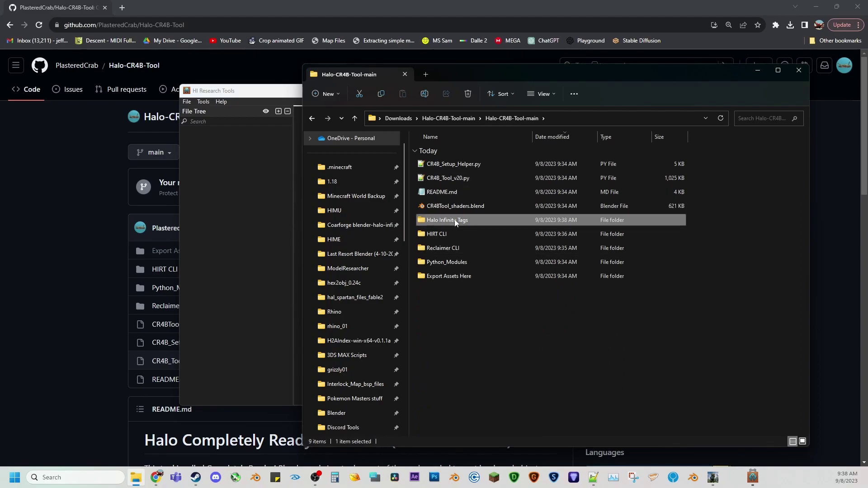
pyautogui.doubleClick(456, 222)
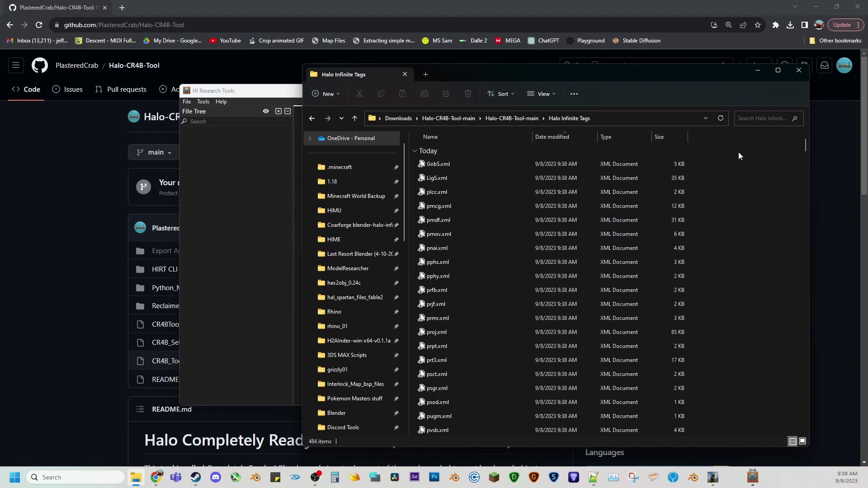
pyautogui.click(758, 71)
# - Make the Downloads Halo-CR4B-Tool-main path the active tag reader dumper path in Preferences, and close HI Research Tools
pyautogui.click(204, 101)
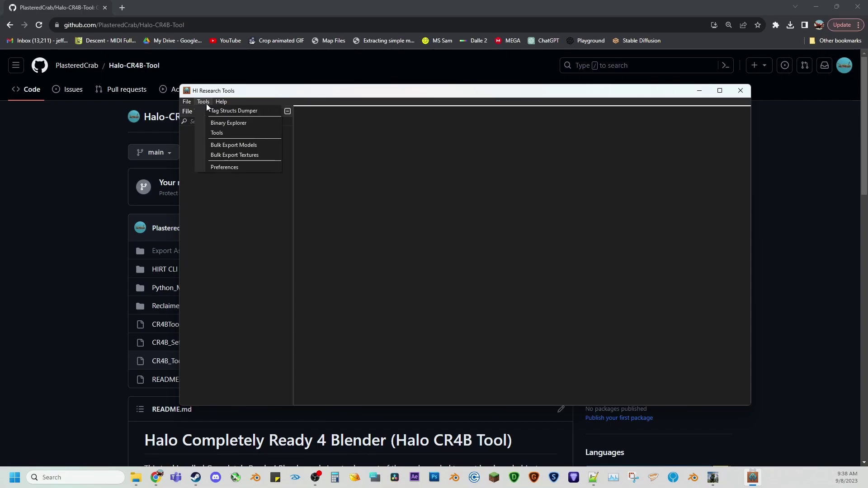
pyautogui.click(223, 167)
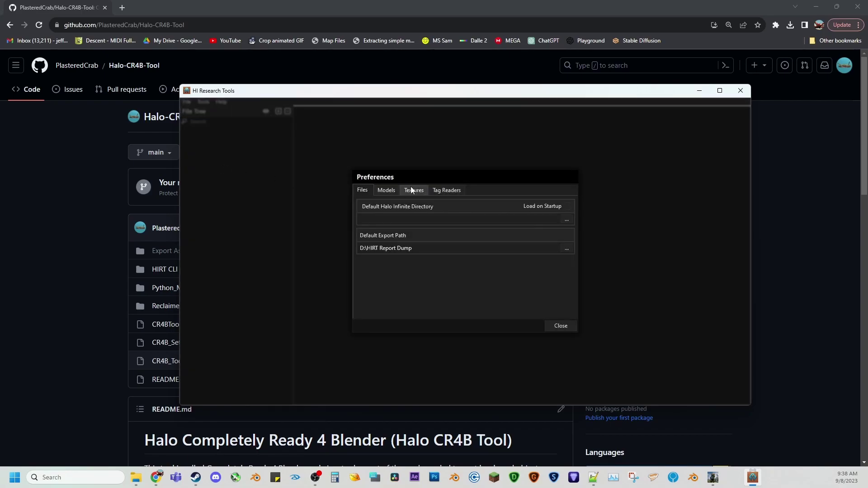
pyautogui.click(437, 191)
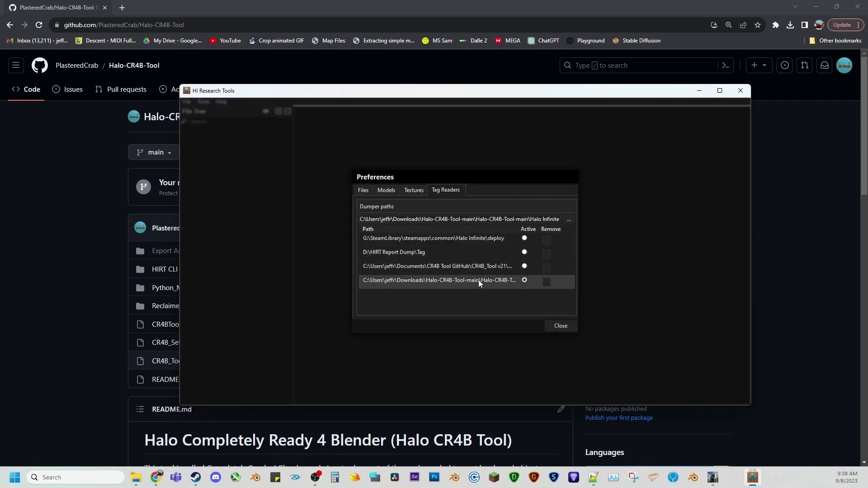
pyautogui.click(525, 282)
pyautogui.click(560, 324)
pyautogui.click(735, 93)
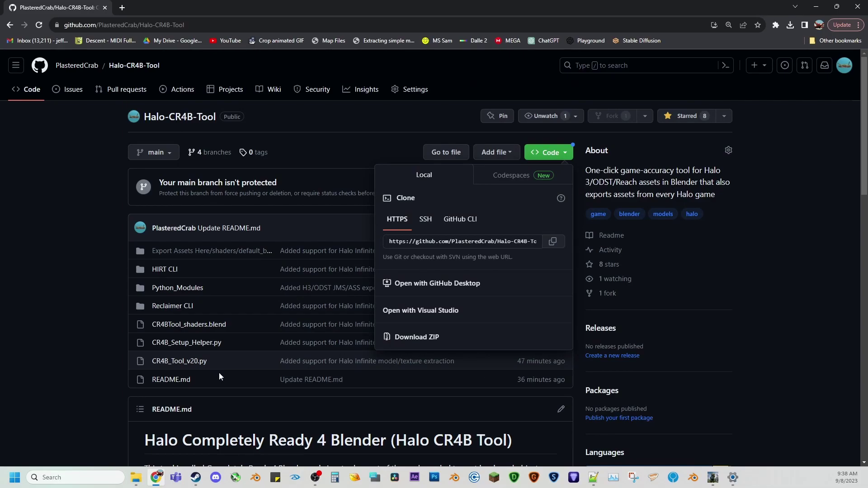
# - Return to the HIRT CLI folder in File Explorer and relaunch HaloInfiniteResearchTools.exe
pyautogui.click(136, 478)
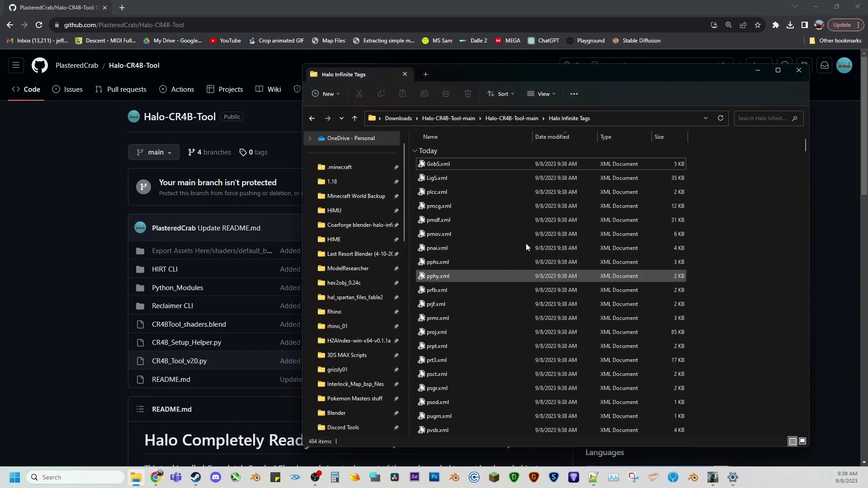
pyautogui.click(526, 118)
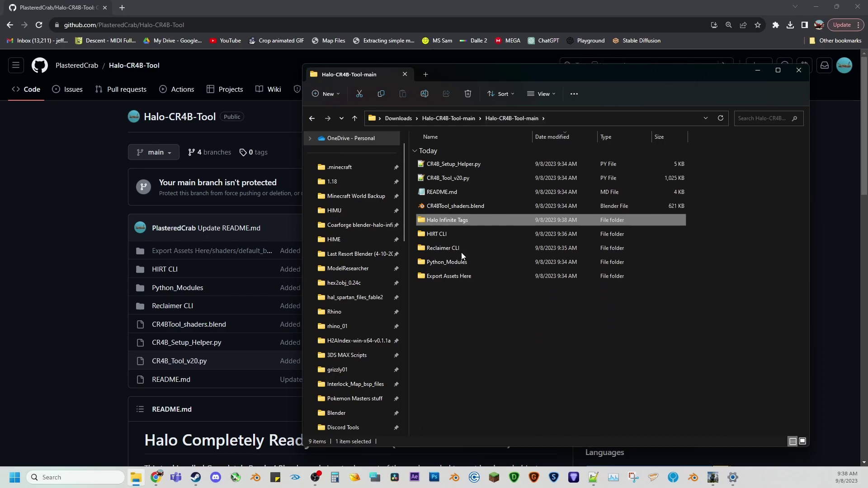
pyautogui.doubleClick(445, 237)
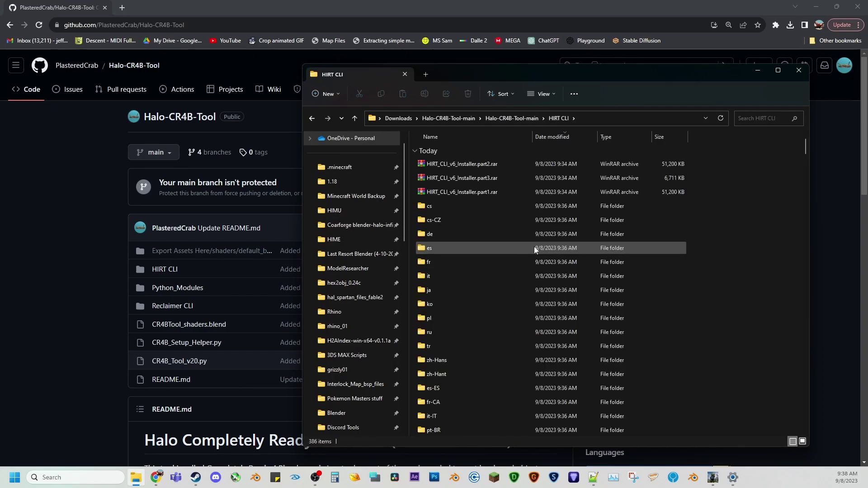
pyautogui.scroll(-10, 533, 246)
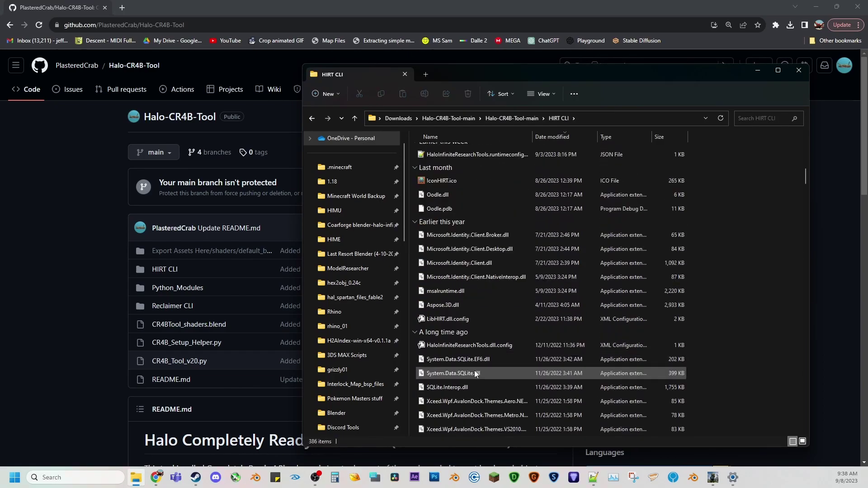
pyautogui.scroll(-6, 466, 365)
pyautogui.scroll(10, 470, 362)
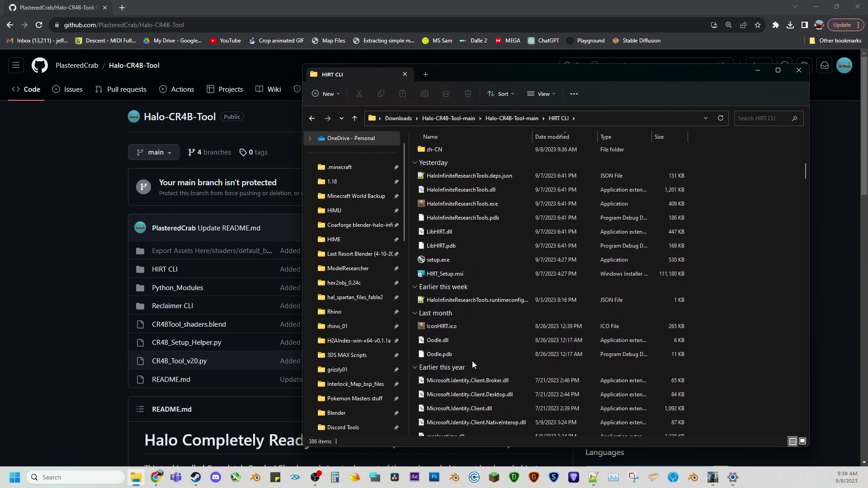
pyautogui.click(466, 204)
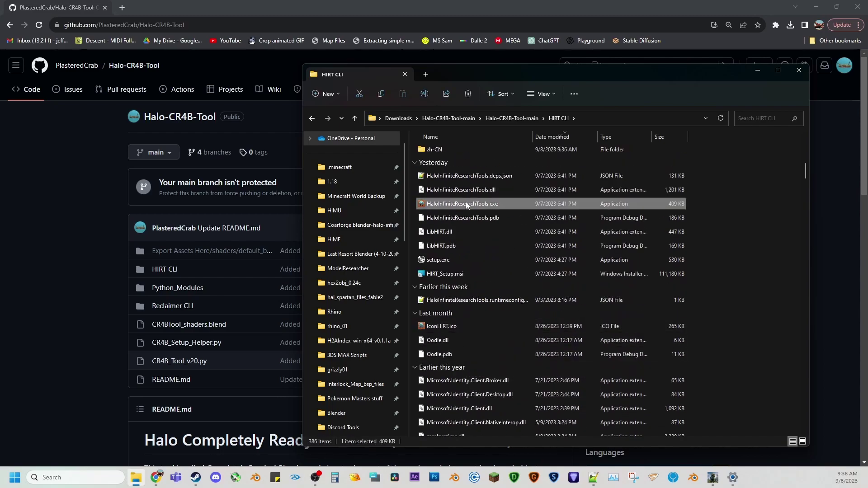
pyautogui.rightClick(466, 201)
pyautogui.click(500, 244)
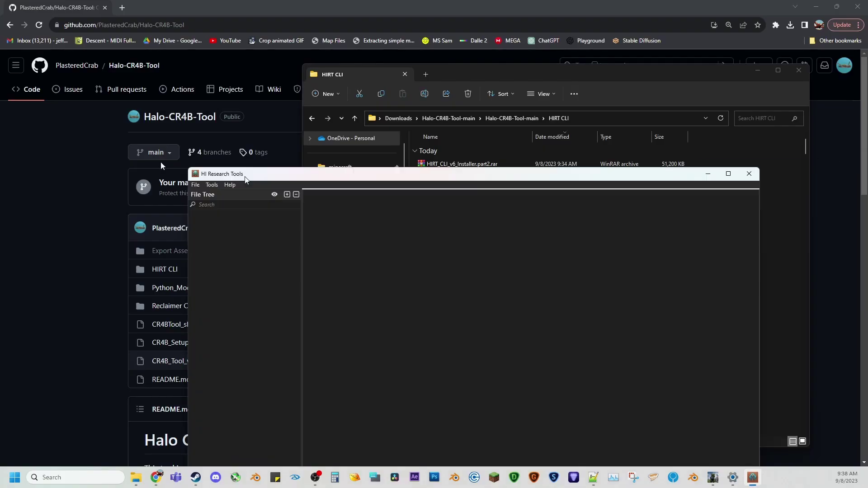
# - Close HI Research Tools and go back to the inner Halo-CR4B-Tool-main folder with nothing selected
pyautogui.click(632, 86)
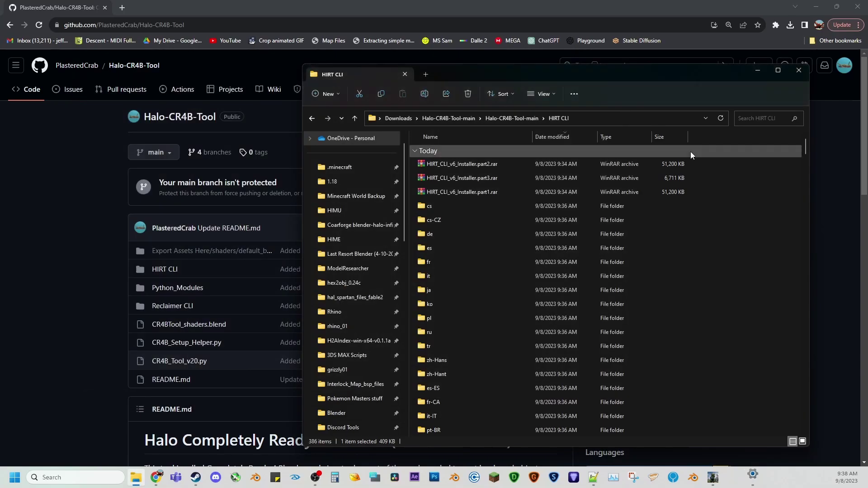
pyautogui.click(512, 119)
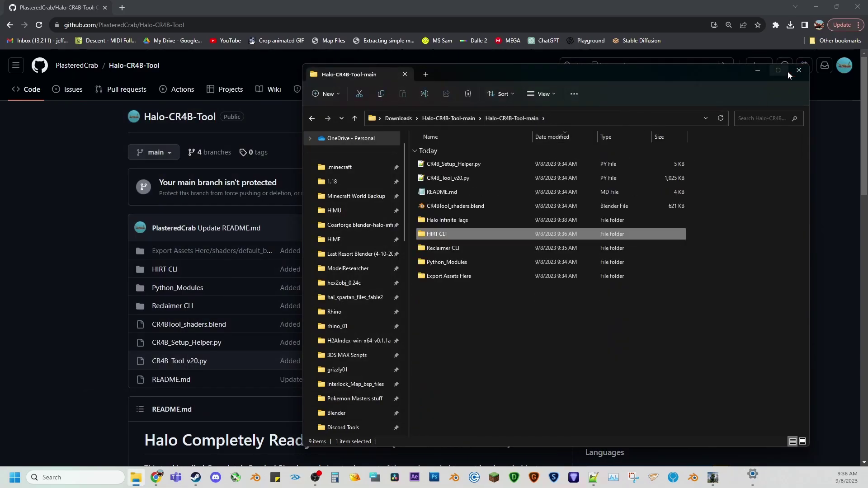
pyautogui.click(527, 326)
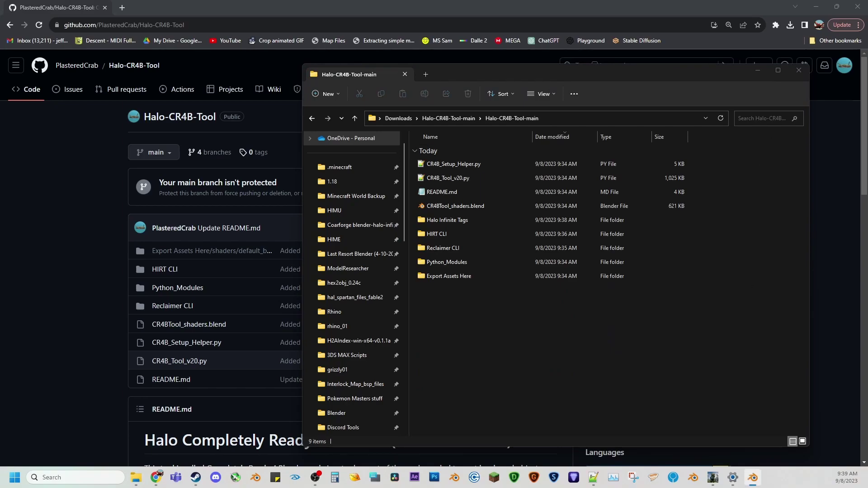
# - Launch Blender 3.6 and delete the default camera, cube and light from the scene
pyautogui.rightClick(695, 477)
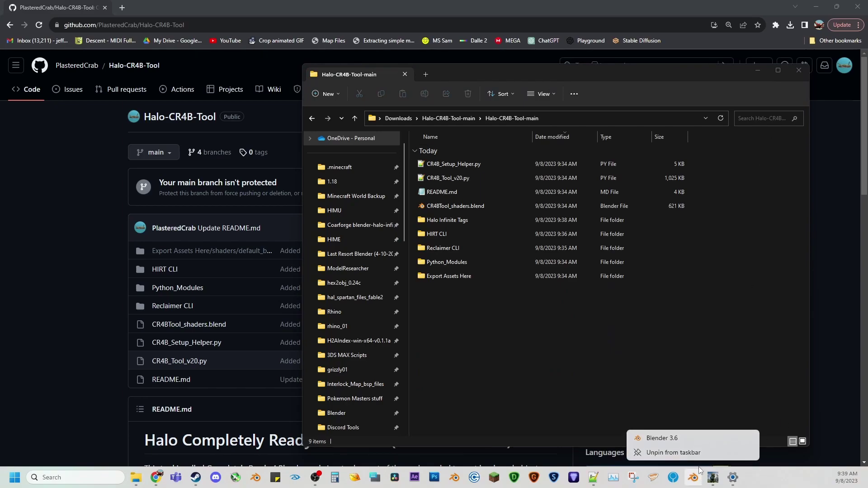
pyautogui.rightClick(687, 439)
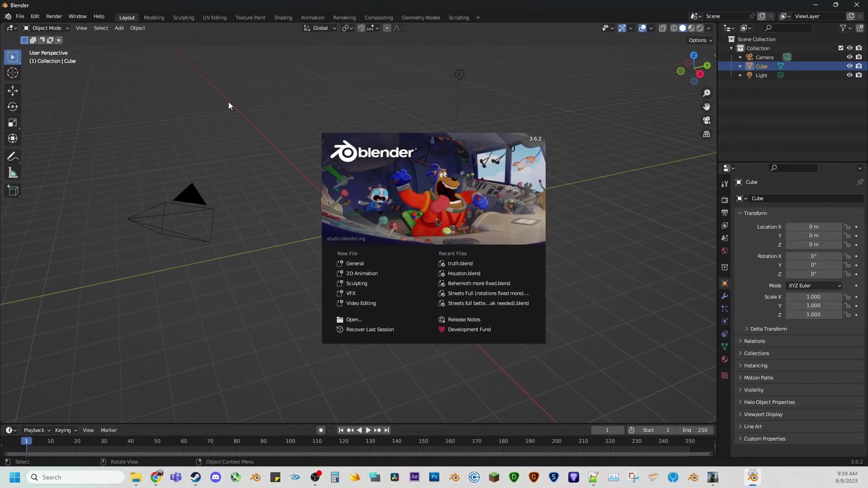
pyautogui.click(229, 102)
pyautogui.moveTo(107, 107); pyautogui.dragTo(575, 339)
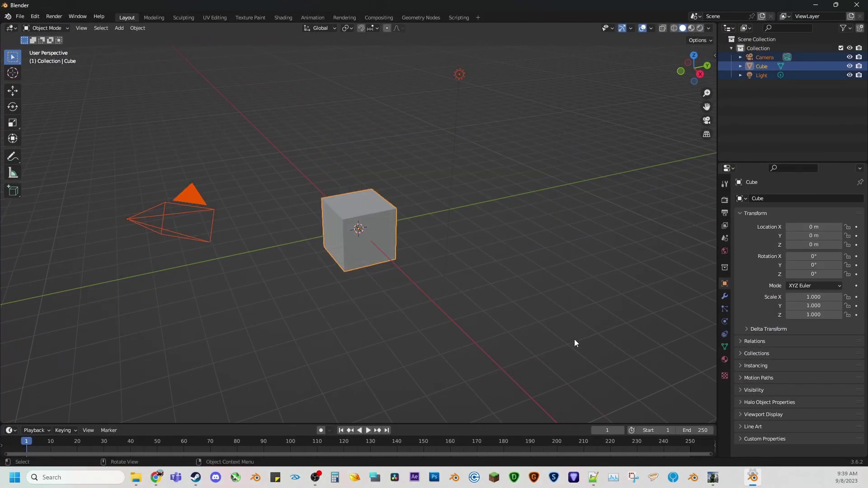
pyautogui.press('Delete')
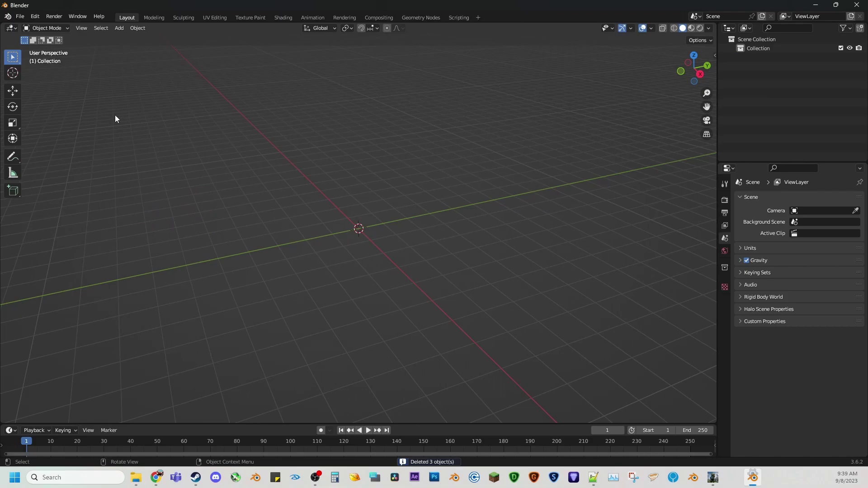
# - Install the add-on CR4B_Tool_v20.py from the inner Halo-CR4B-Tool-main folder in Downloads
pyautogui.click(35, 17)
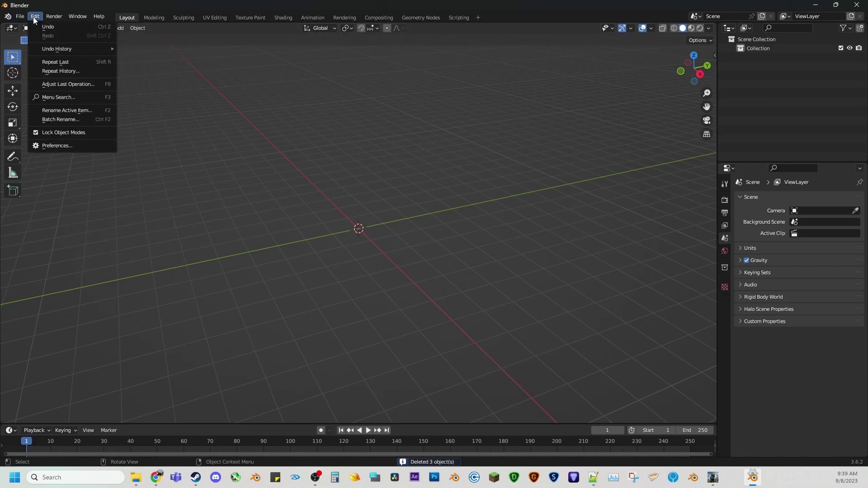
pyautogui.click(57, 146)
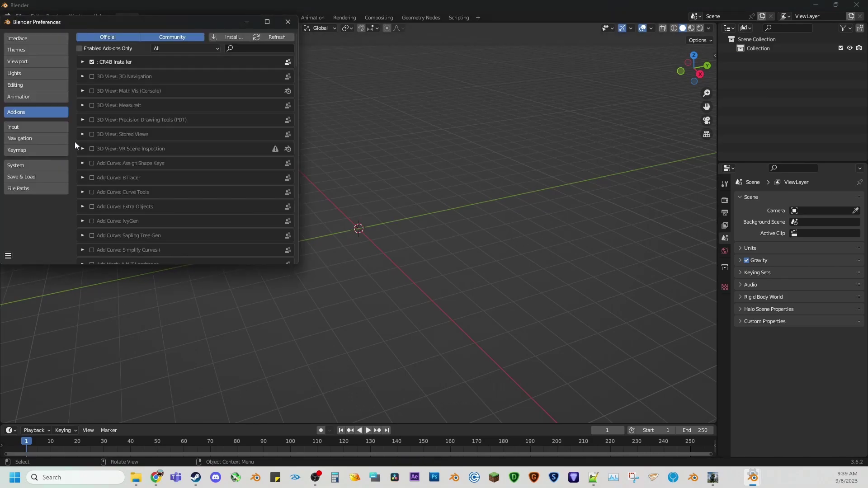
pyautogui.click(222, 38)
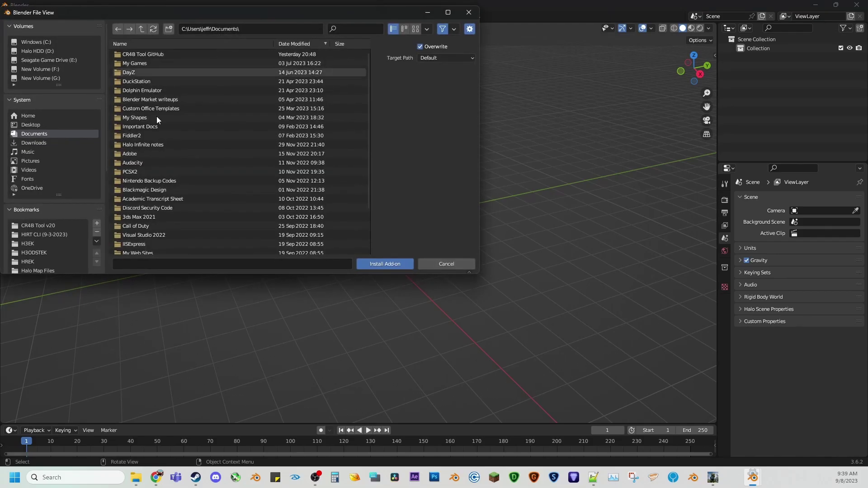
pyautogui.click(44, 144)
pyautogui.doubleClick(147, 65)
pyautogui.doubleClick(145, 55)
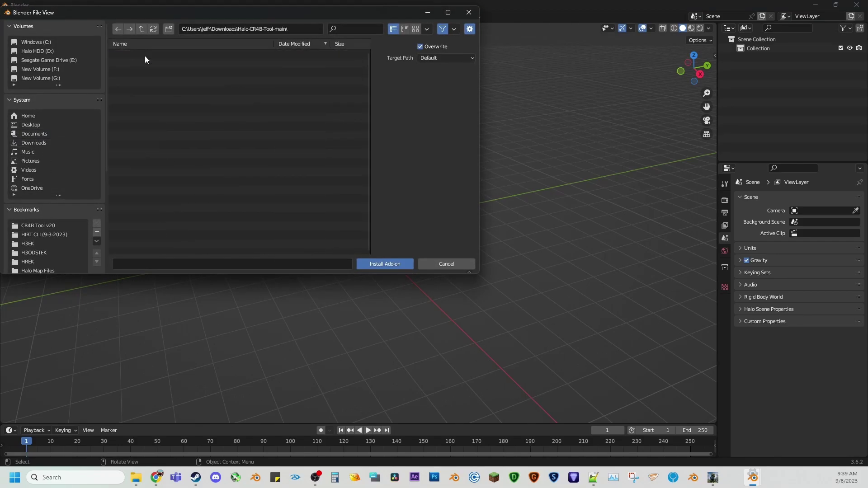
pyautogui.click(133, 112)
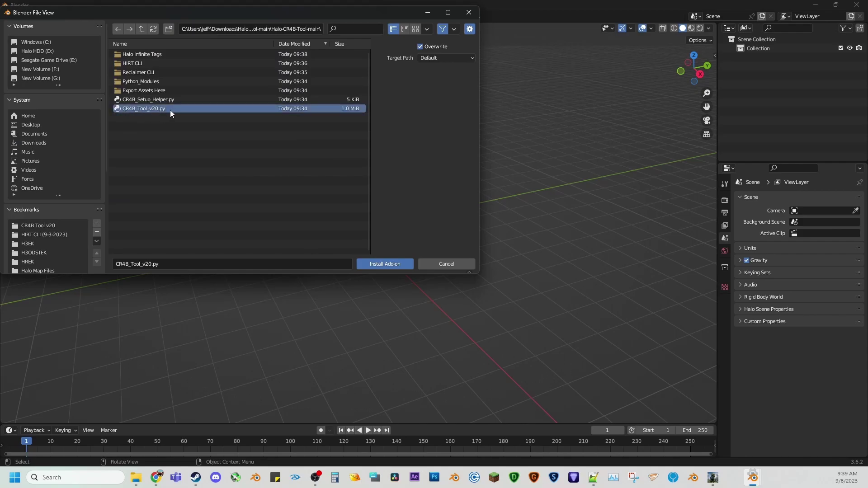
pyautogui.click(151, 100)
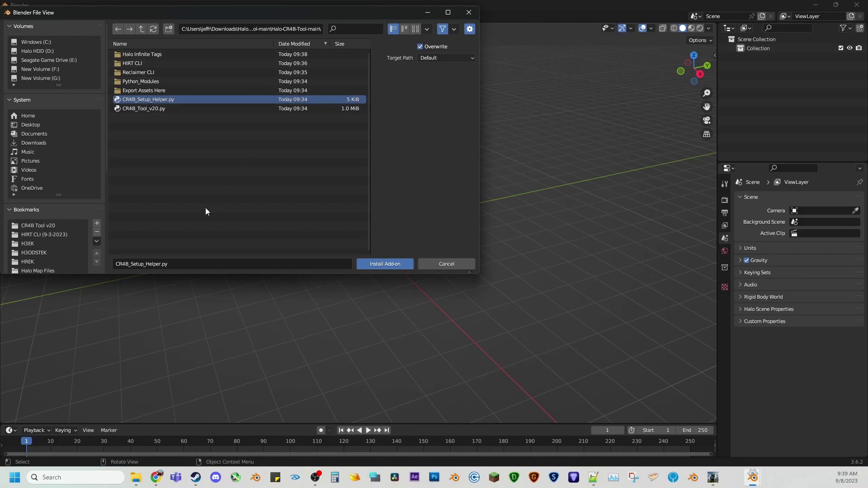
pyautogui.click(146, 111)
pyautogui.doubleClick(145, 110)
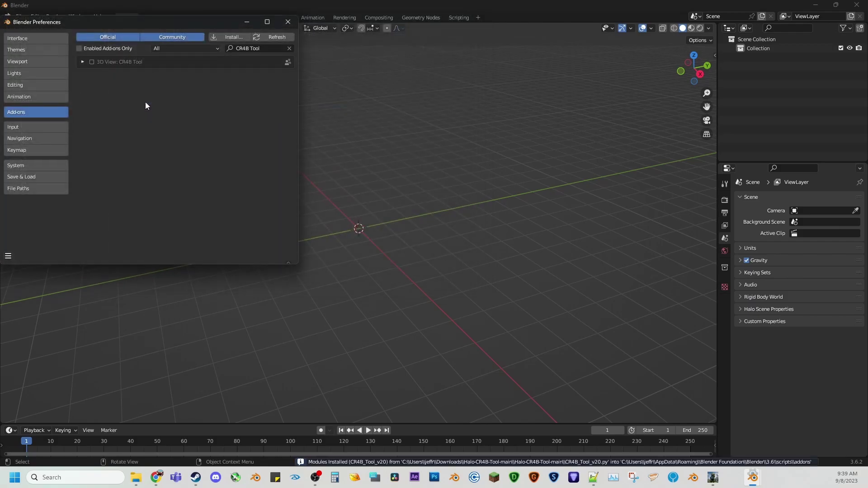
# - Enable the CR4B Tool add-on, expand its details and enlarge the Preferences window to show all its path settings
pyautogui.click(92, 61)
pyautogui.click(85, 63)
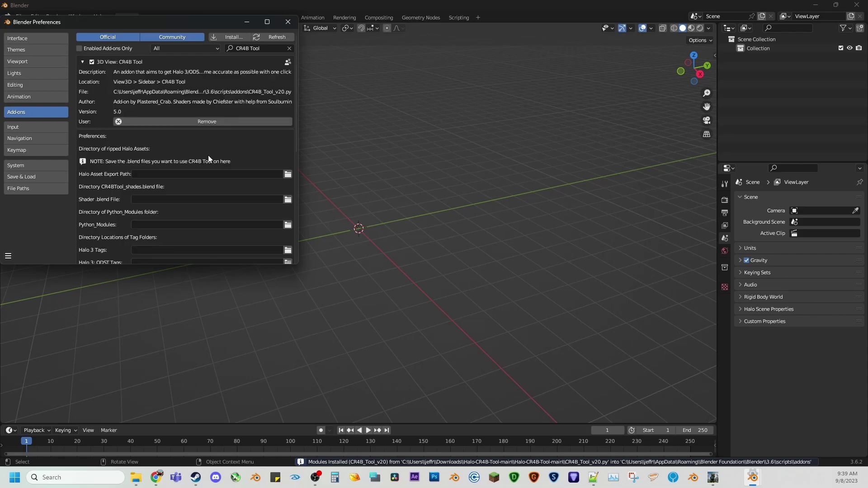
pyautogui.moveTo(298, 267); pyautogui.dragTo(498, 384)
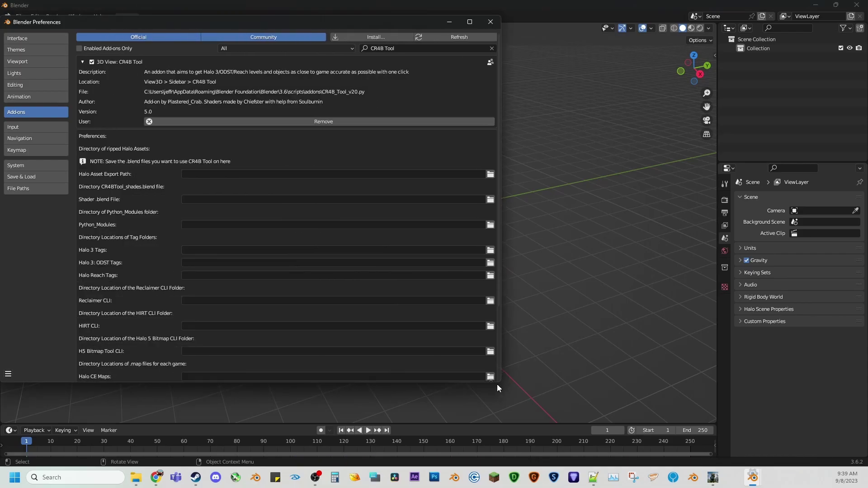
pyautogui.scroll(-5, 324, 237)
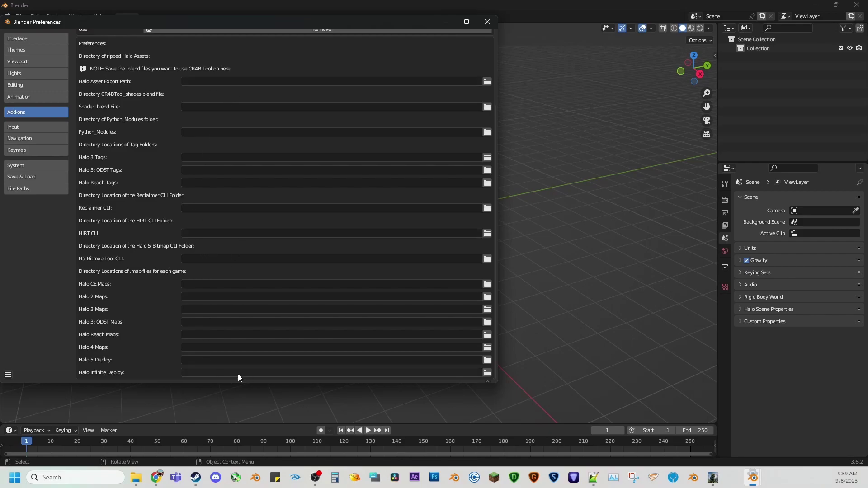
# - Set the Halo Asset Export Path to the Export Assets Here folder inside the inner Halo-CR4B-Tool-main folder in Downloads
pyautogui.click(487, 81)
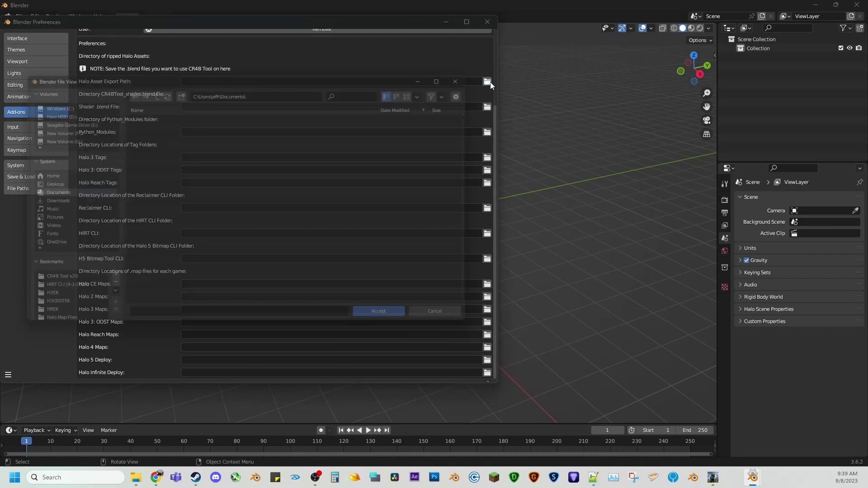
pyautogui.moveTo(253, 75); pyautogui.dragTo(302, 45)
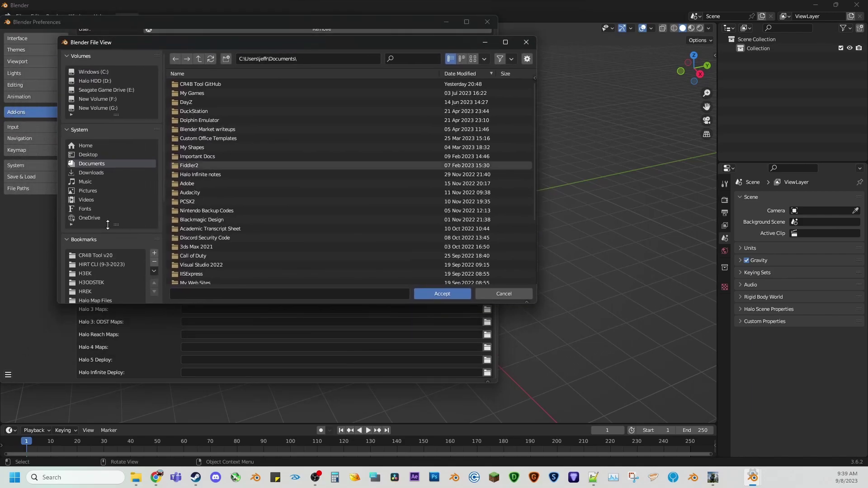
pyautogui.click(102, 172)
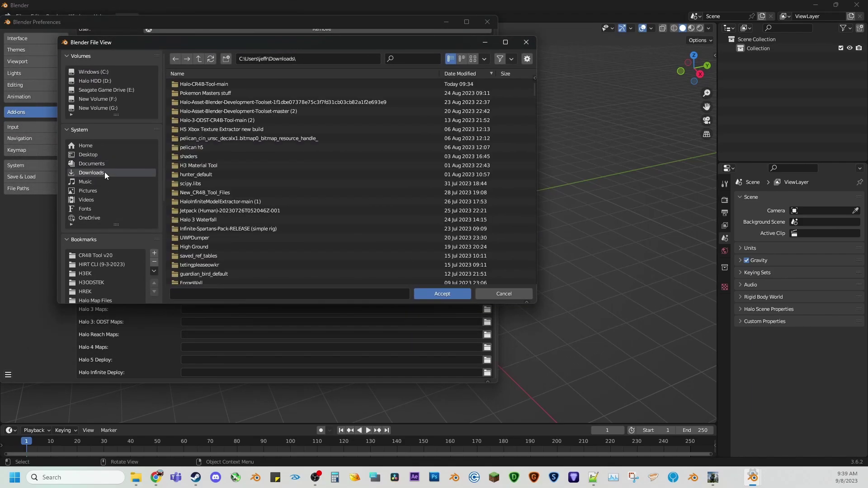
pyautogui.doubleClick(201, 85)
pyautogui.doubleClick(202, 84)
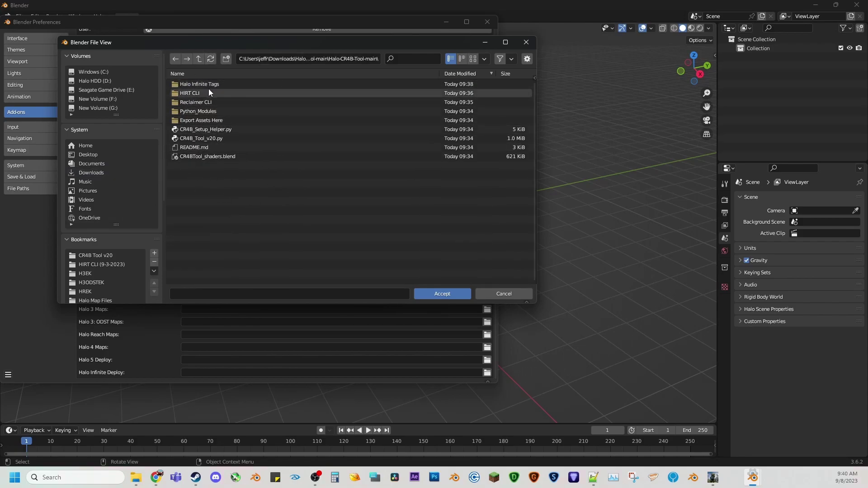
pyautogui.click(201, 121)
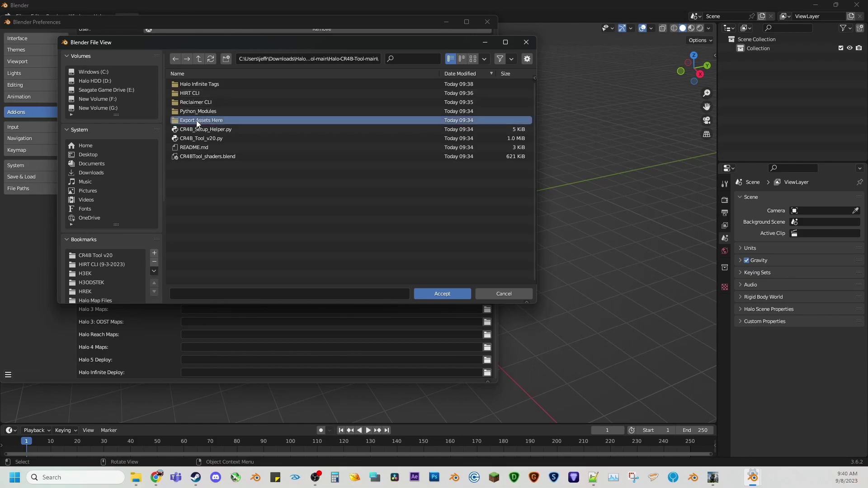
pyautogui.doubleClick(213, 122)
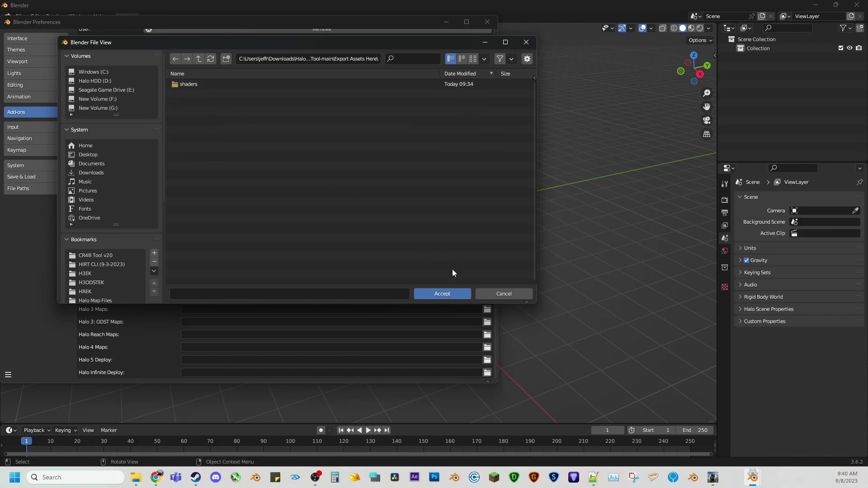
pyautogui.click(447, 293)
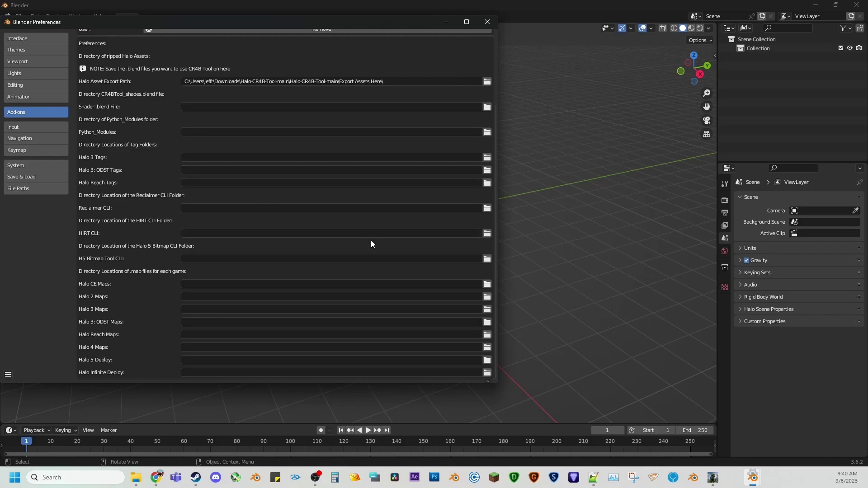
# - Set the HIRT CLI path to the HIRT CLI folder inside the inner Halo-CR4B-Tool-main folder in Downloads
pyautogui.click(487, 234)
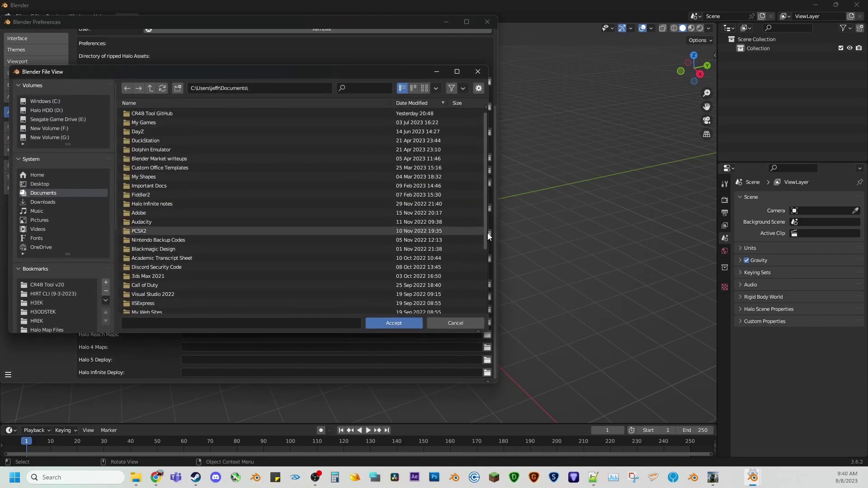
pyautogui.click(68, 284)
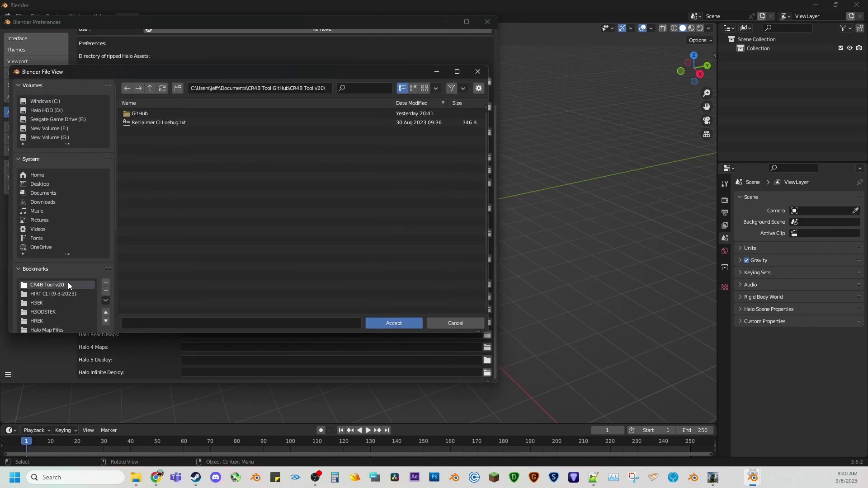
pyautogui.click(53, 202)
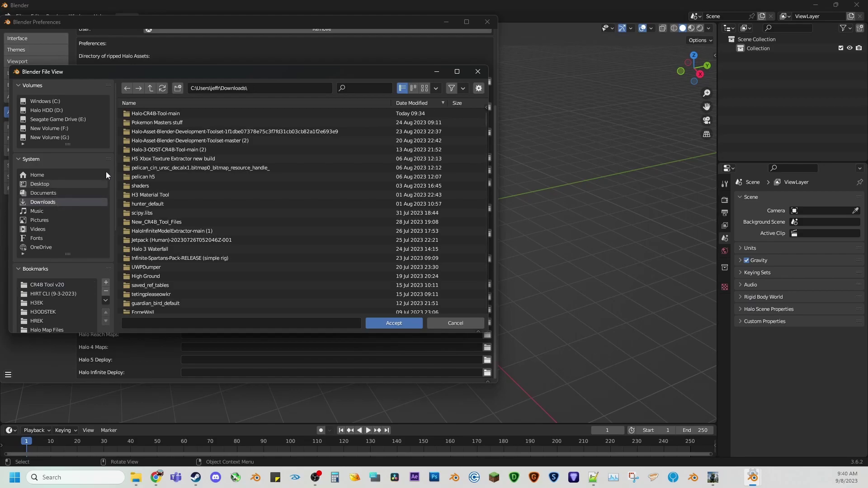
pyautogui.doubleClick(157, 113)
pyautogui.doubleClick(156, 113)
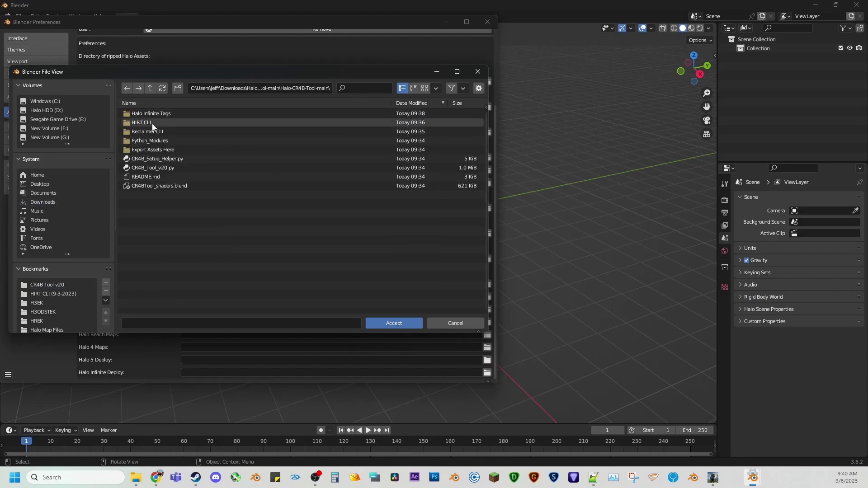
pyautogui.click(152, 124)
pyautogui.doubleClick(141, 124)
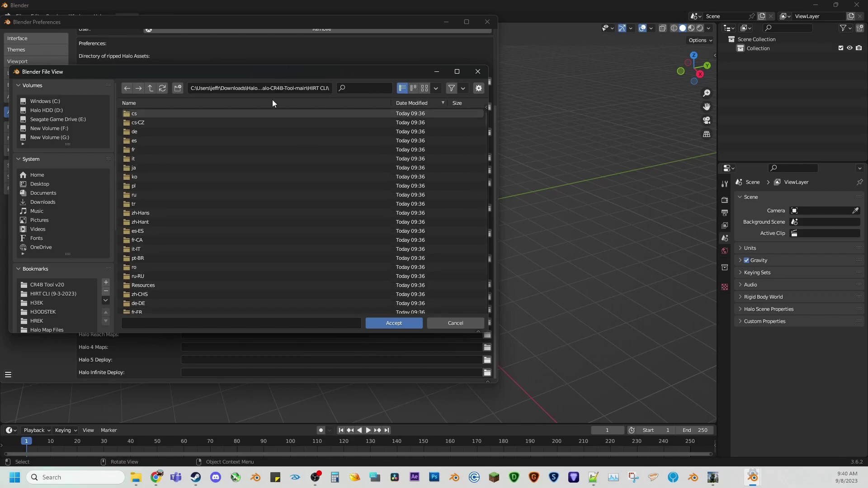
pyautogui.click(390, 323)
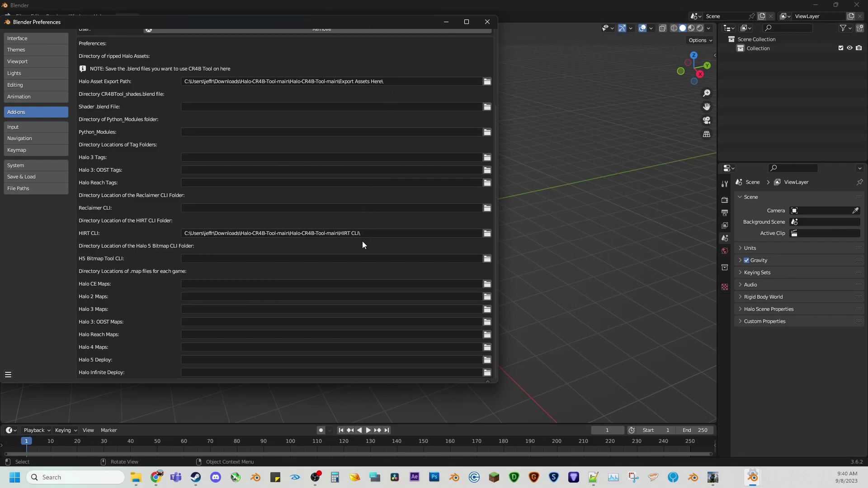
# - Set the Halo Infinite Deploy path to G:\SteamLibrary\steamapps\common\Halo Infinite\deploy\
pyautogui.click(486, 373)
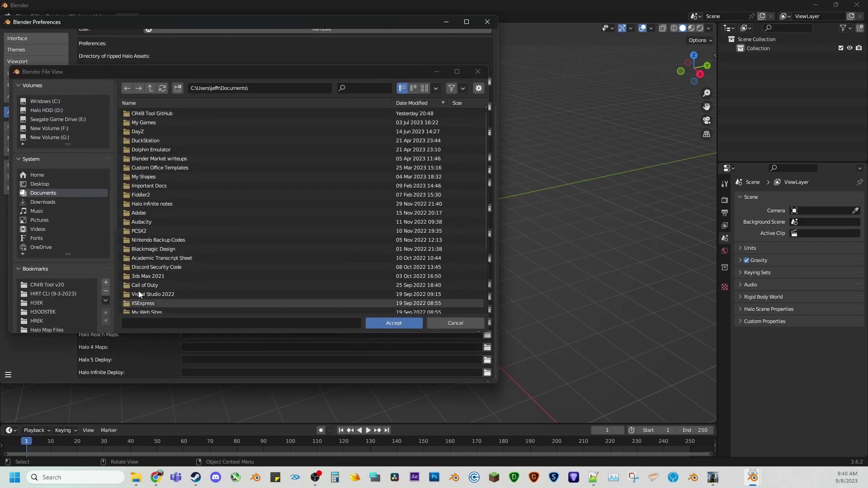
pyautogui.scroll(-3, 63, 203)
pyautogui.scroll(-1, 54, 272)
pyautogui.click(45, 312)
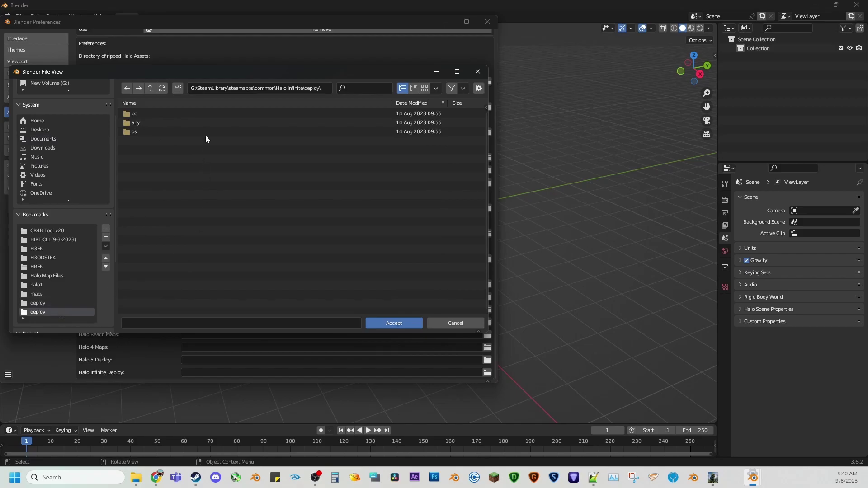
pyautogui.click(194, 88)
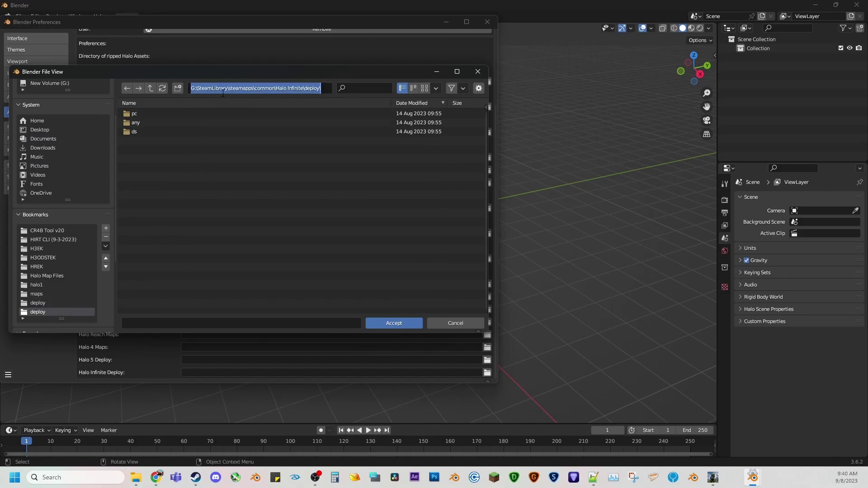
pyautogui.click(195, 88)
pyautogui.moveTo(194, 88); pyautogui.dragTo(233, 87)
pyautogui.click(269, 88)
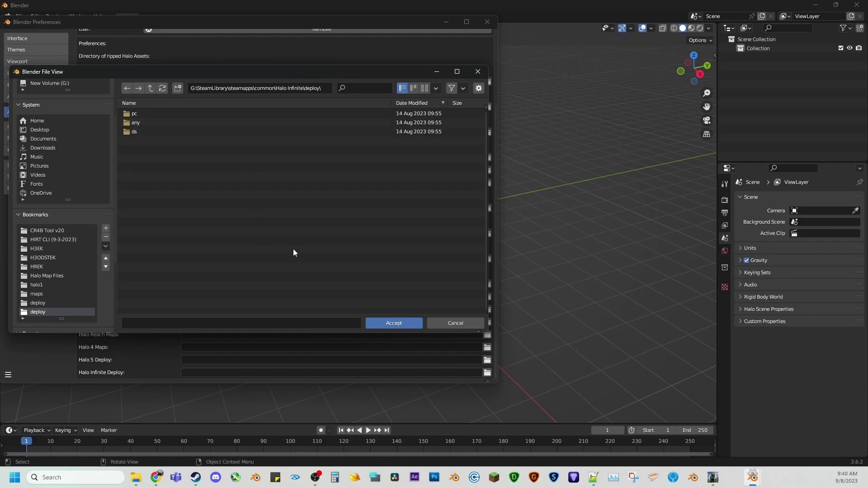
pyautogui.click(384, 324)
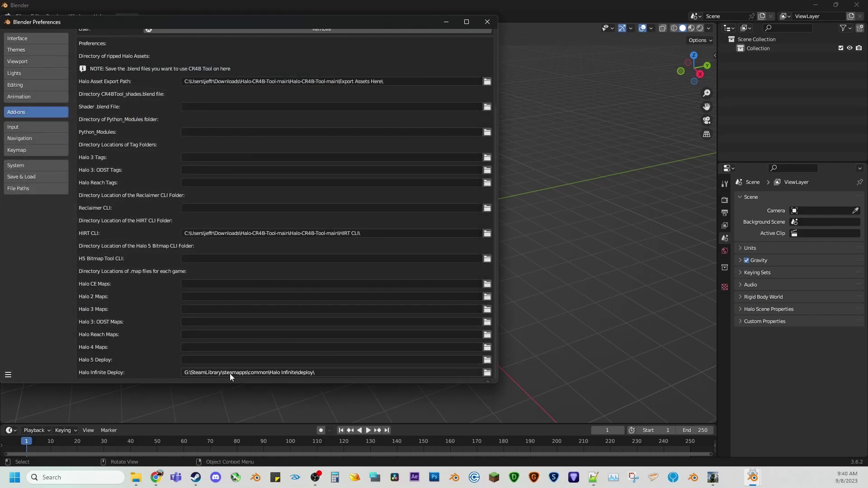
# - Close Blender Preferences and show the CR4B Tool controls in the 3D viewport
pyautogui.click(482, 23)
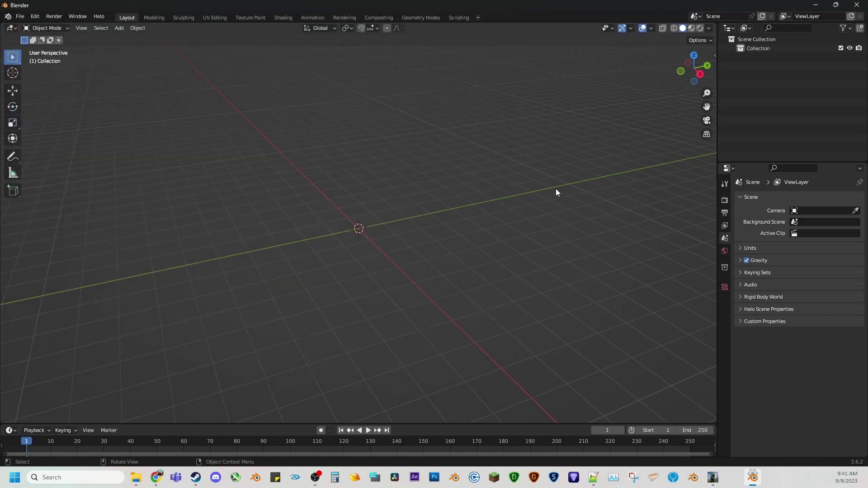
pyautogui.press('n')
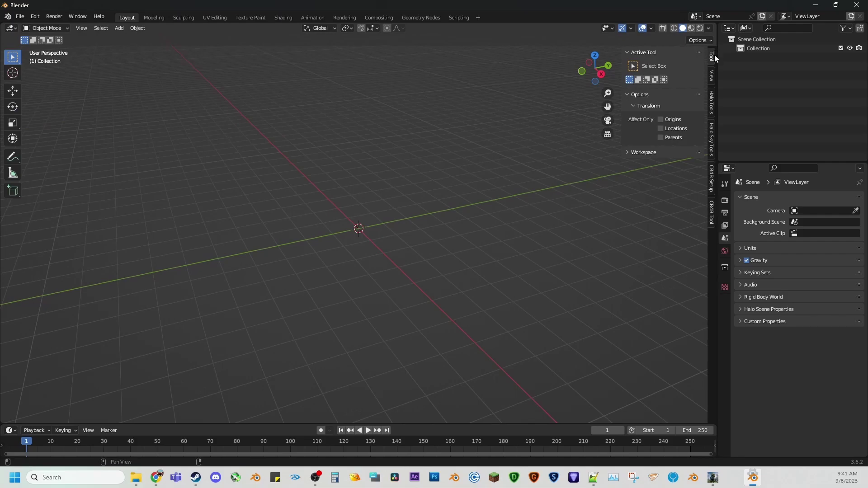
pyautogui.click(712, 212)
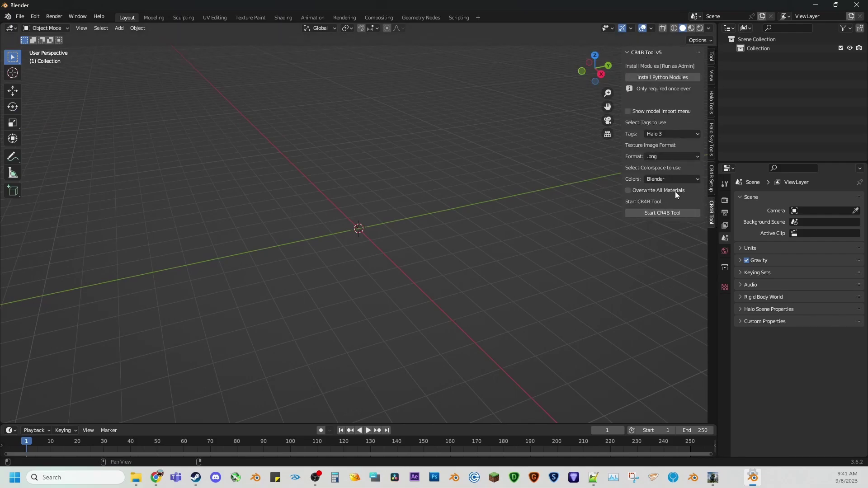
# - Enable the model import menu, collapse the CR4B Tool v5 section, and enlarge the import file list with its filter field shown
pyautogui.click(639, 113)
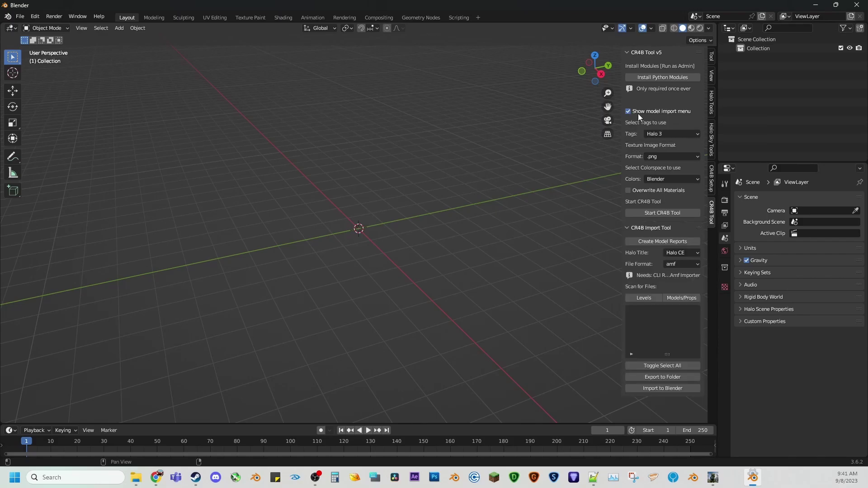
pyautogui.click(628, 53)
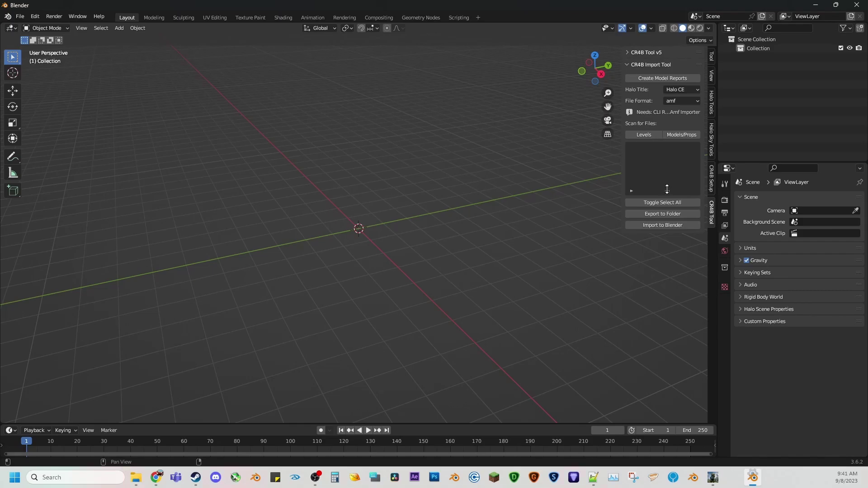
pyautogui.moveTo(667, 189); pyautogui.dragTo(668, 310)
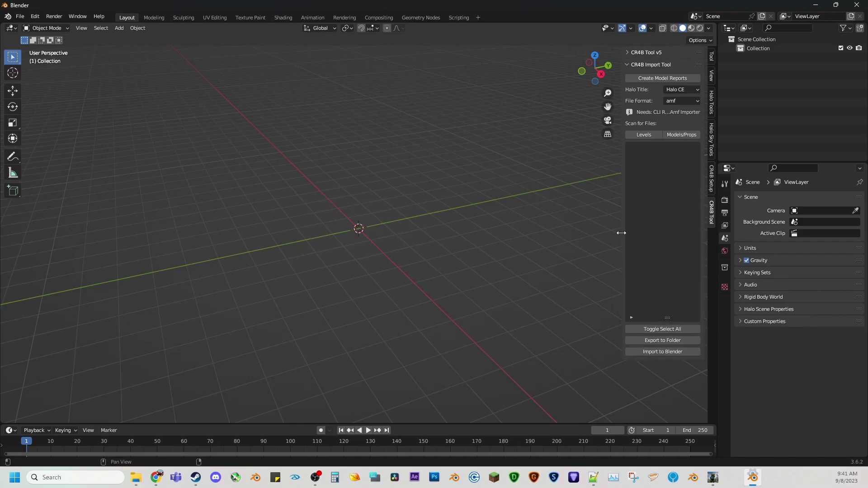
pyautogui.moveTo(622, 233); pyautogui.dragTo(572, 243)
pyautogui.click(581, 318)
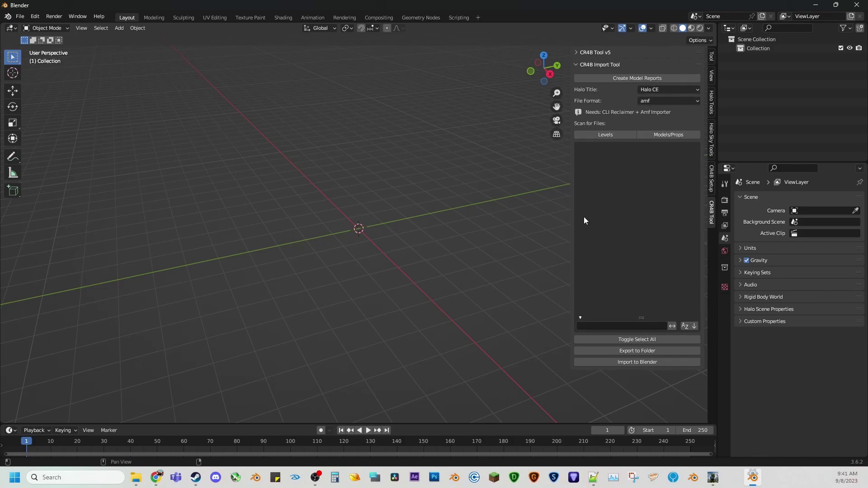
# - Set the Halo Title of the CR4B Import Tool to Halo Infinite
pyautogui.click(677, 89)
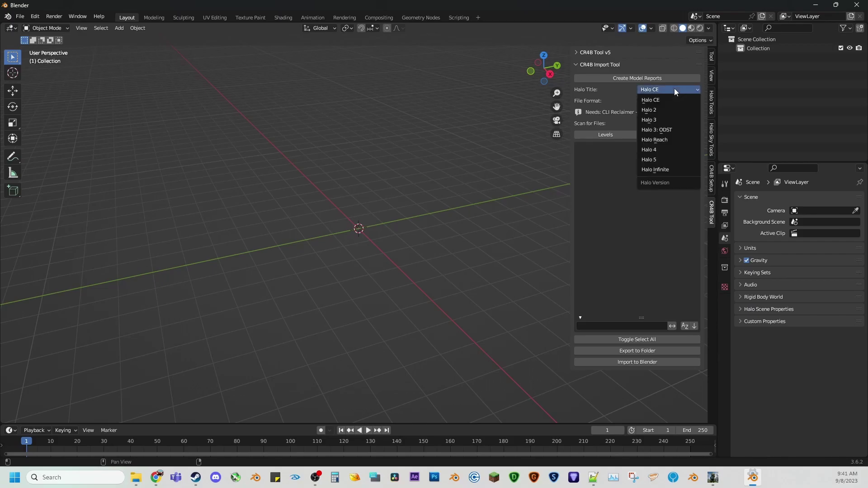
pyautogui.click(669, 170)
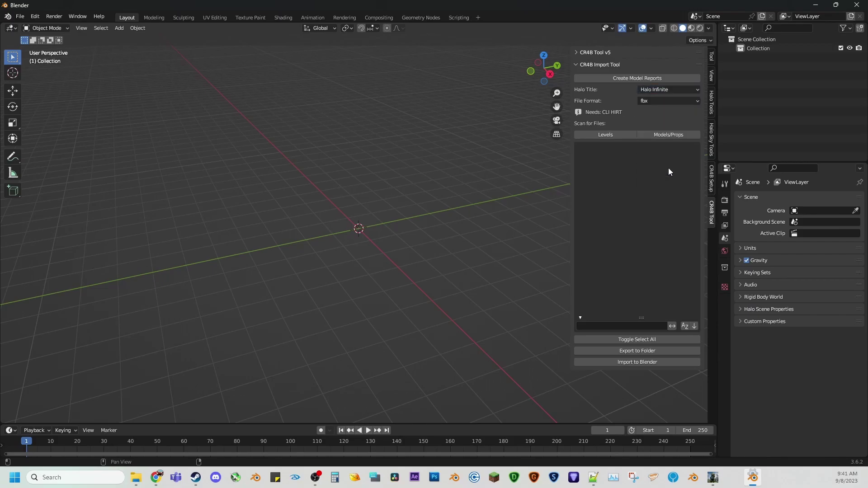
pyautogui.click(662, 90)
pyautogui.click(660, 91)
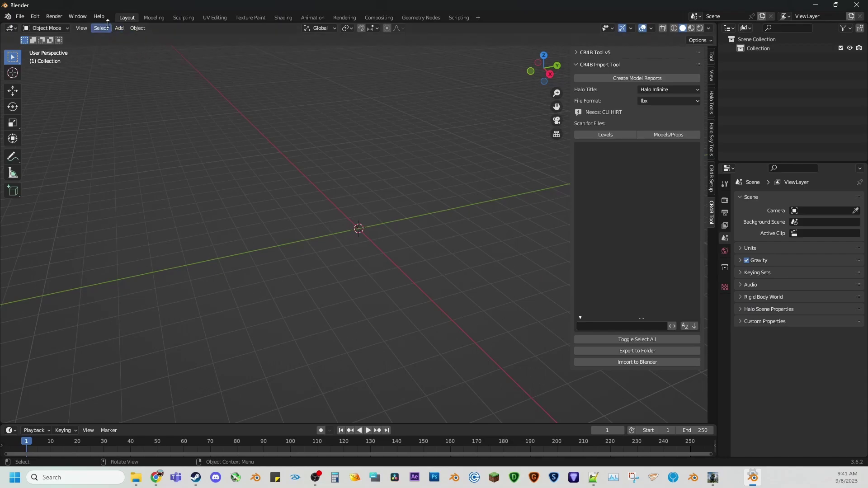
# - Show Blender's system console and place it beside the CR4B Import Tool controls so both are visible
pyautogui.click(78, 16)
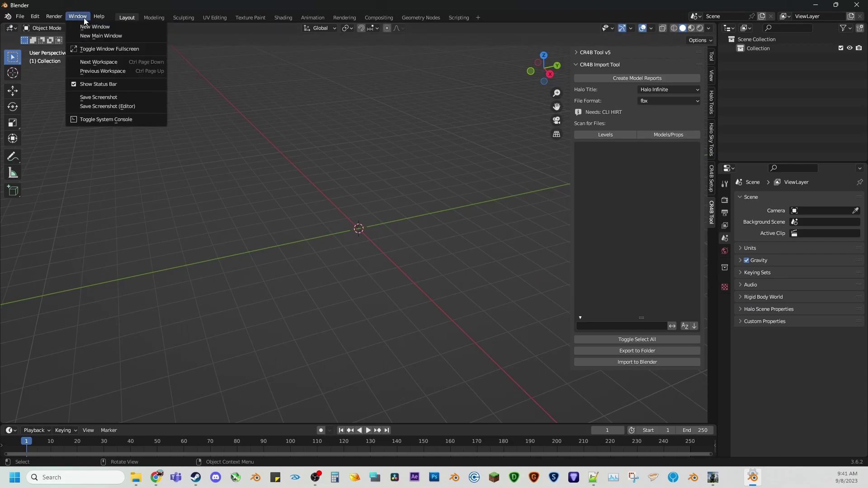
pyautogui.click(105, 120)
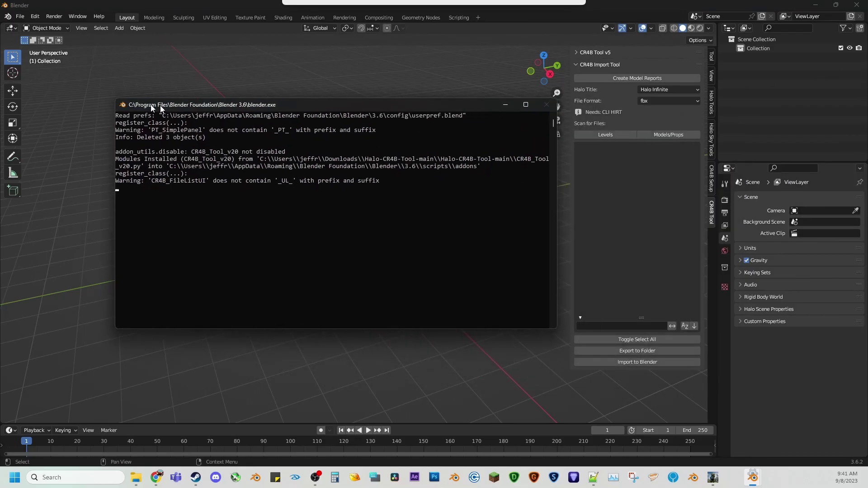
pyautogui.moveTo(238, 104); pyautogui.dragTo(191, 115)
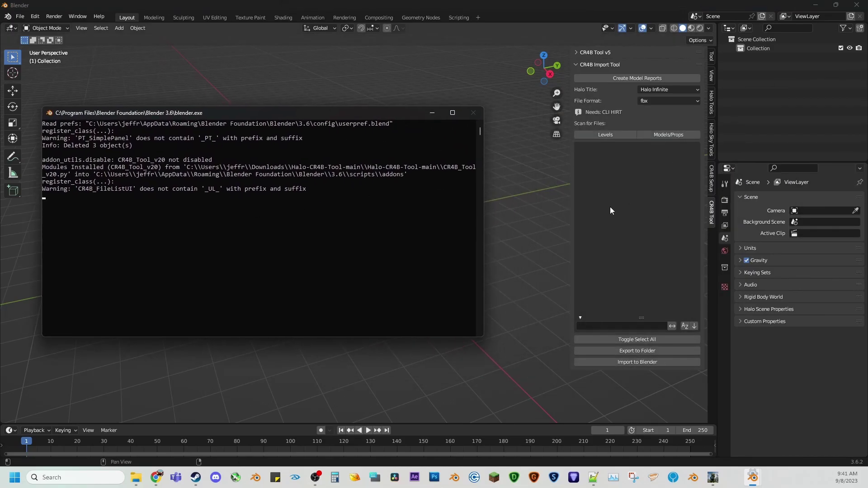
pyautogui.moveTo(244, 115); pyautogui.dragTo(226, 122)
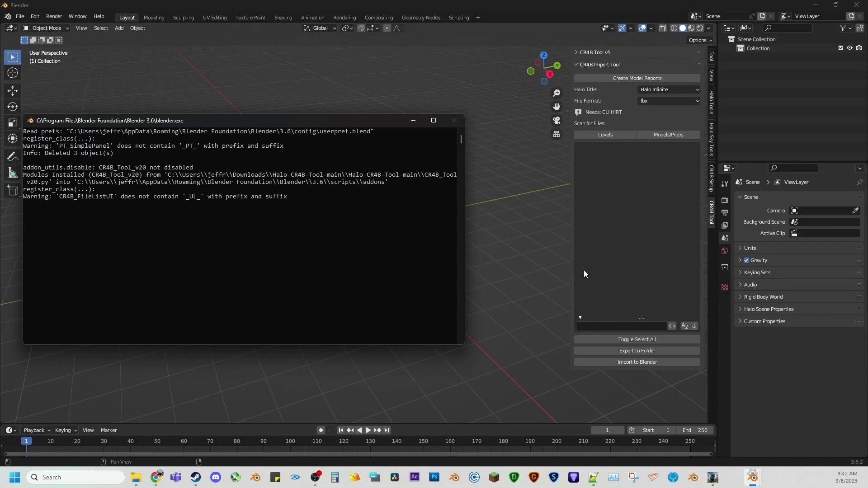
# - Switch to File Explorer, examine the contents of the Export Assets Here folder, and minimize the window
pyautogui.moveTo(136, 479)
pyautogui.click(139, 441)
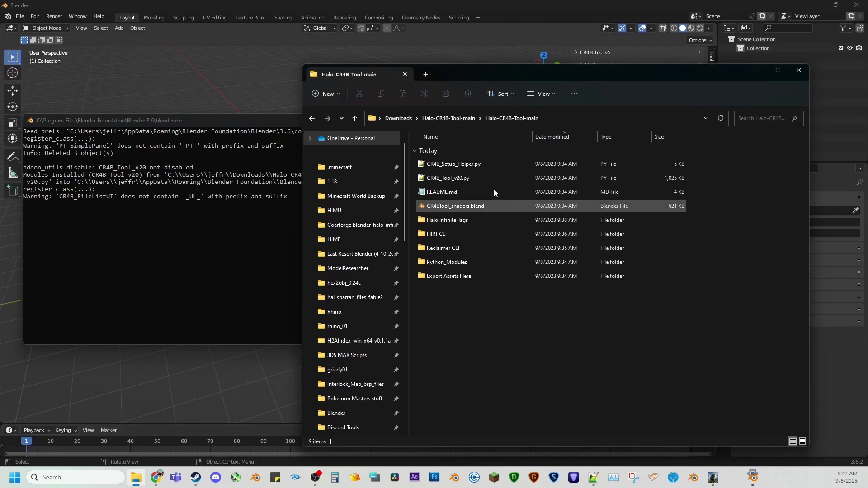
pyautogui.moveTo(517, 75); pyautogui.dragTo(276, 68)
pyautogui.doubleClick(206, 269)
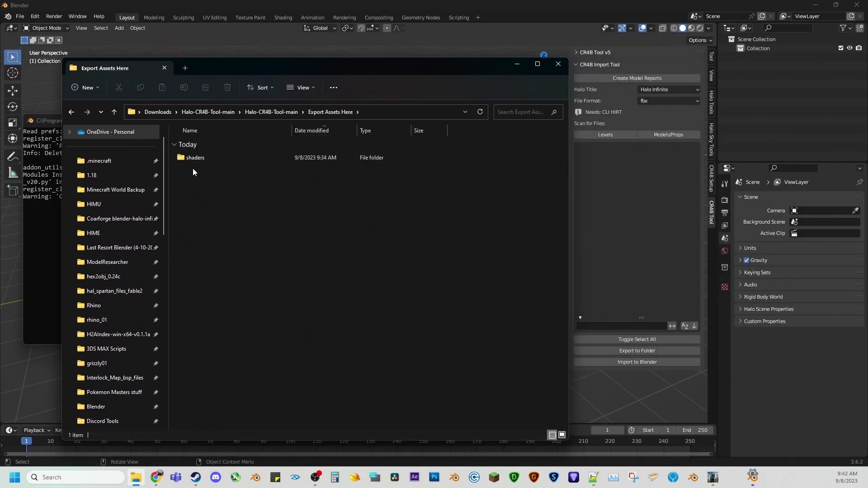
pyautogui.click(517, 65)
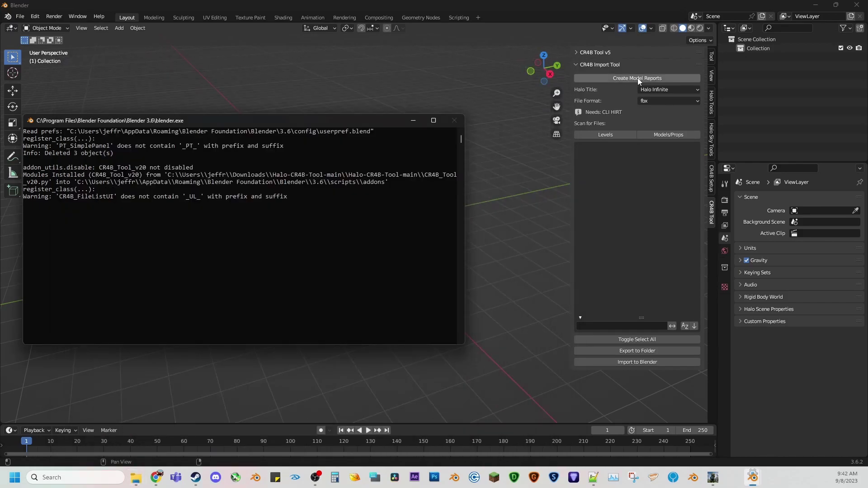
# - Create the model reports for Halo Infinite and bring the system console forward to follow the progress
pyautogui.click(638, 77)
pyautogui.moveTo(753, 478)
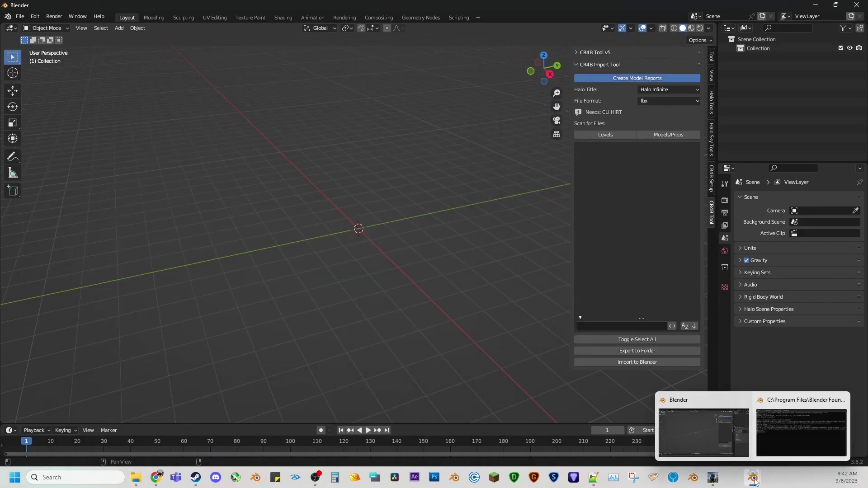
pyautogui.click(788, 445)
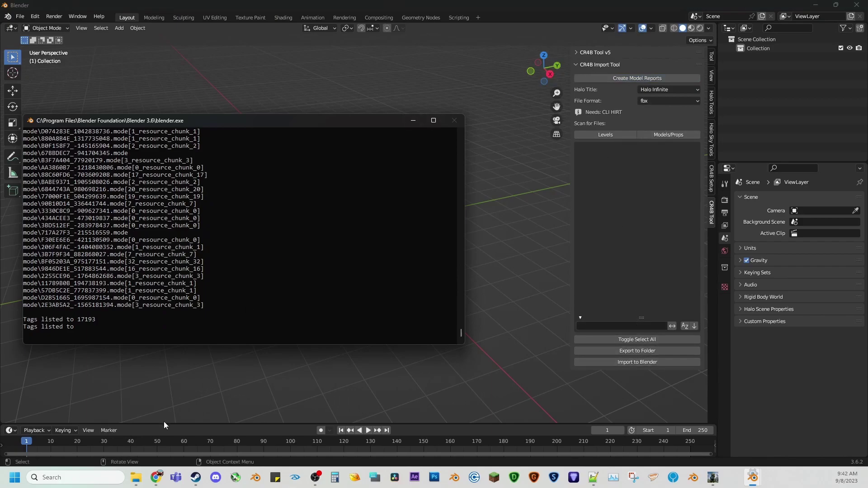
# - Examine HaloInfinite_model_report.txt in the Reports folder of Export Assets Here, then close it and minimize File Explorer
pyautogui.click(136, 477)
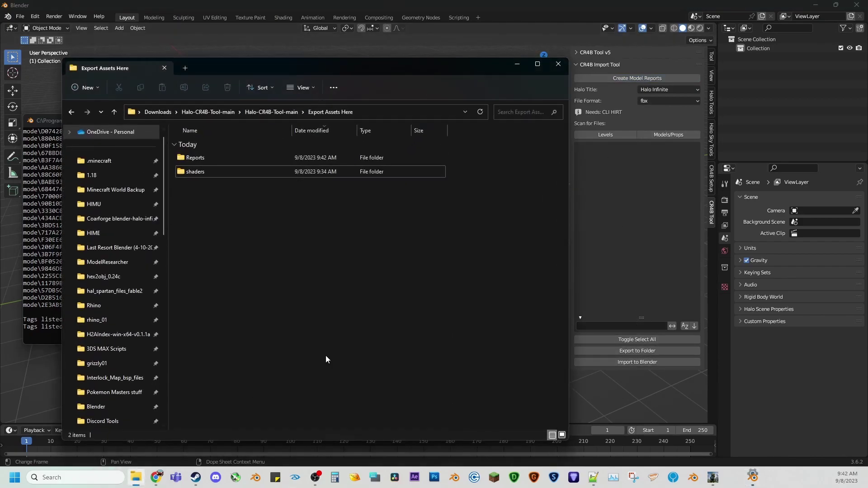
pyautogui.doubleClick(194, 158)
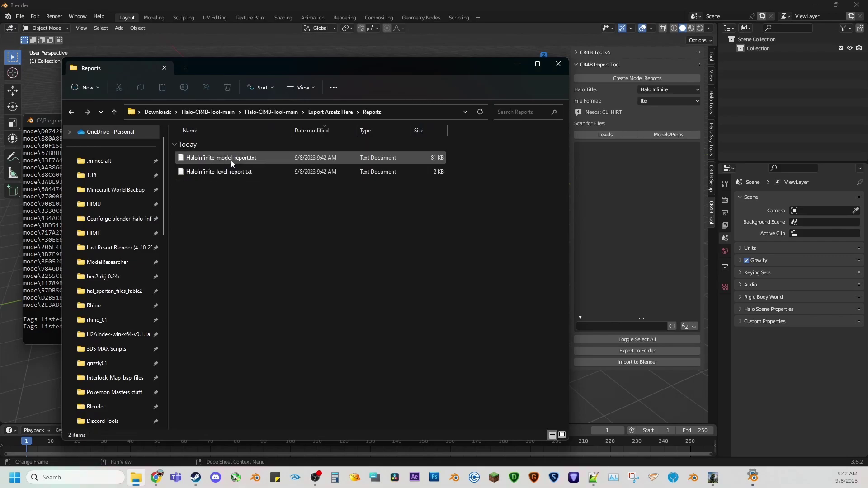
pyautogui.doubleClick(230, 160)
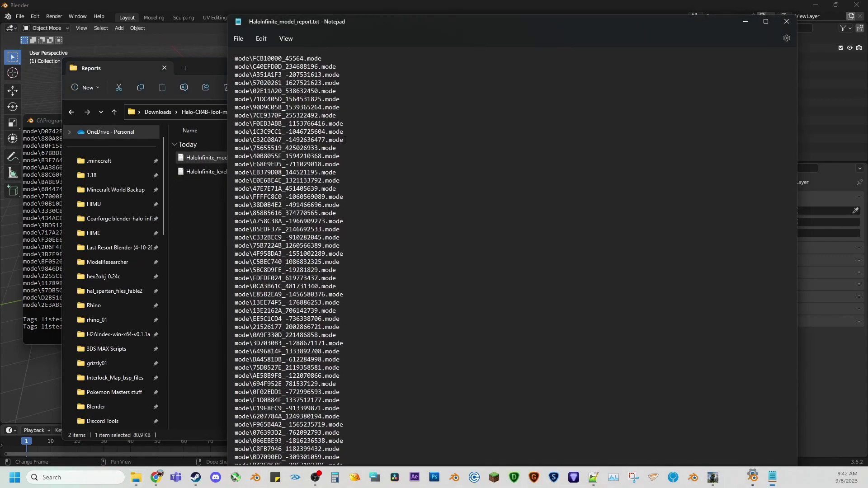
pyautogui.scroll(-20, 345, 140)
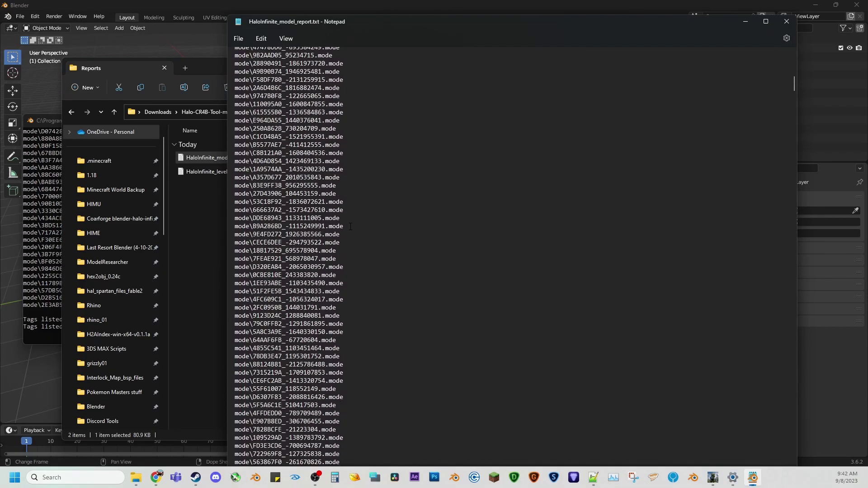
pyautogui.click(787, 21)
pyautogui.click(521, 68)
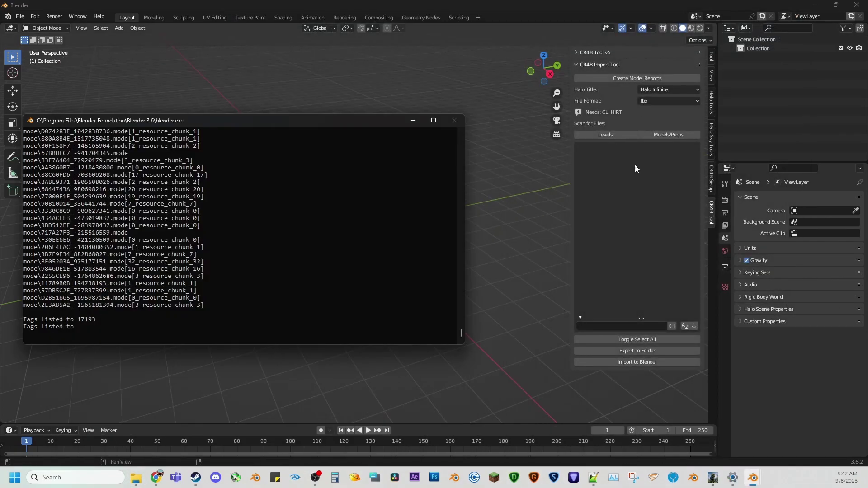
# - Scan for Halo Infinite models and props, enlarge the resulting list, and browse its entries
pyautogui.click(661, 136)
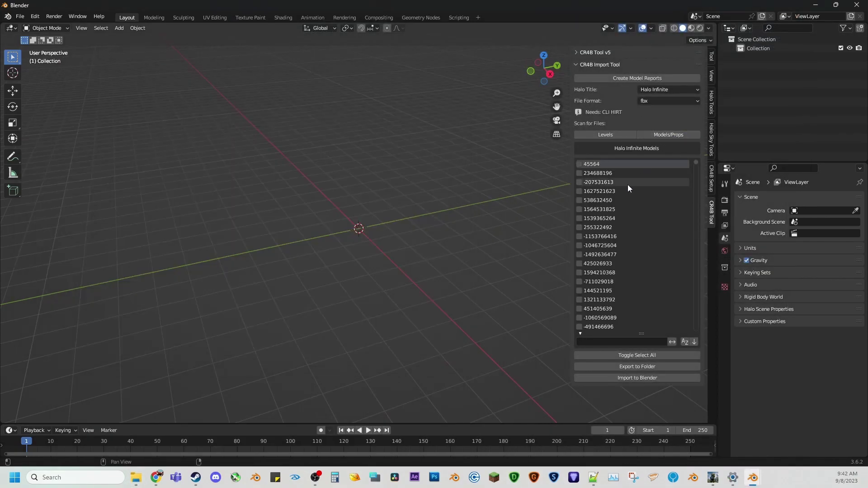
pyautogui.scroll(-2, 644, 326)
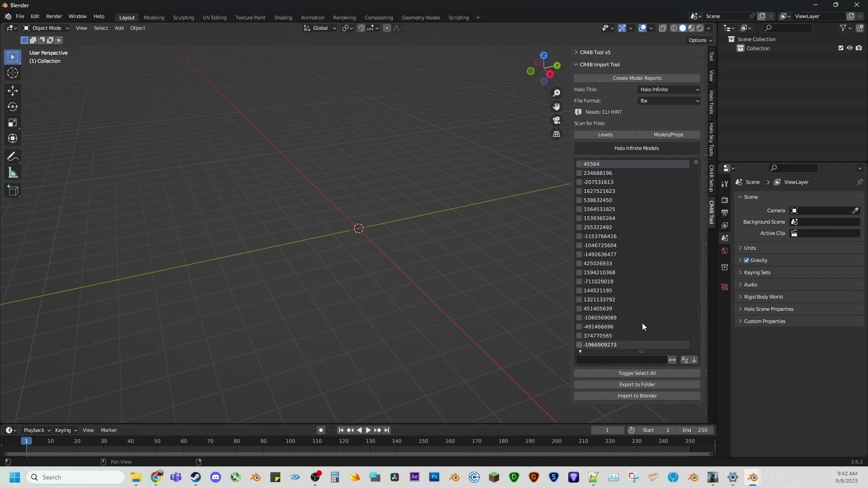
pyautogui.scroll(-10, 616, 194)
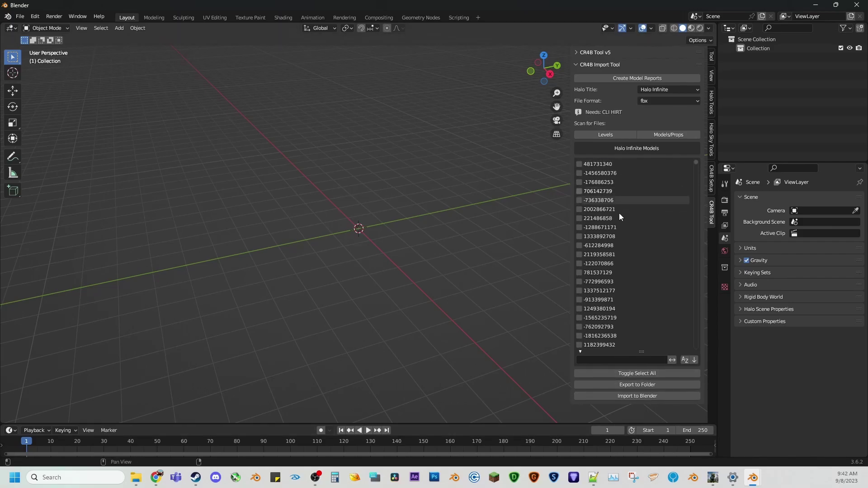
pyautogui.scroll(-5, 620, 213)
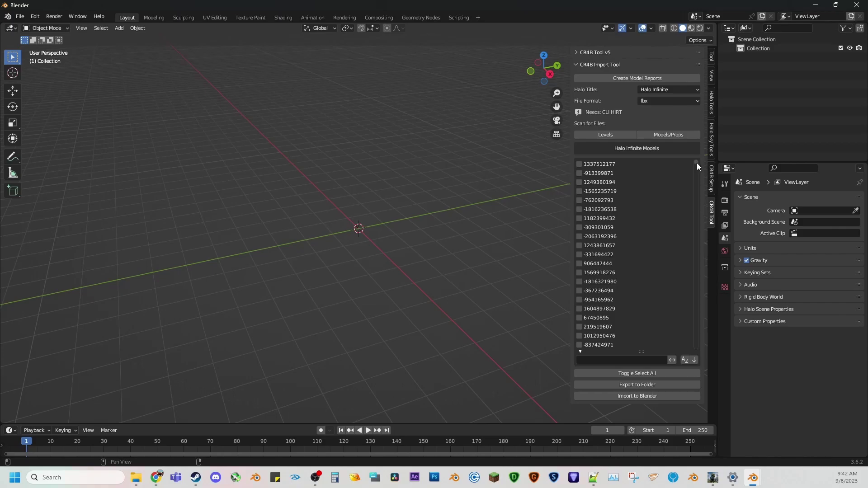
pyautogui.moveTo(697, 163)
pyautogui.mouseDown()
pyautogui.moveTo(700, 203)
pyautogui.moveTo(701, 161)
pyautogui.mouseUp()
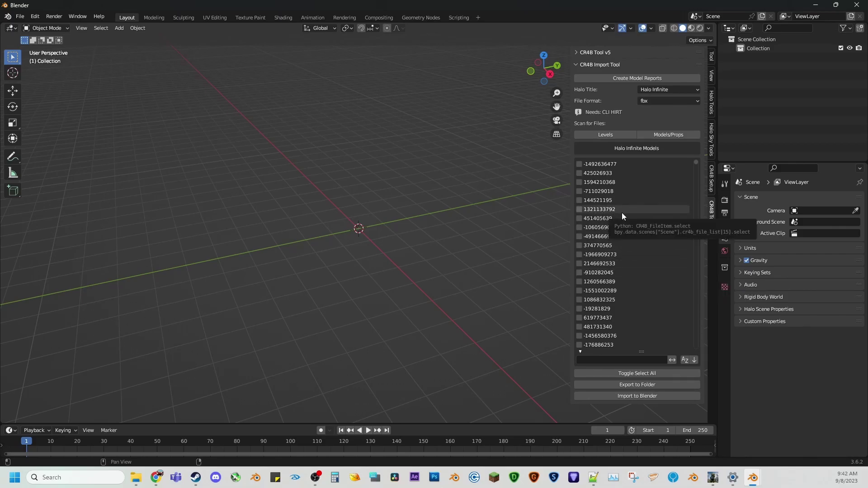
# - Filter the Halo Infinite model list by "(" to list only named models, and make the list slightly taller
pyautogui.click(639, 360)
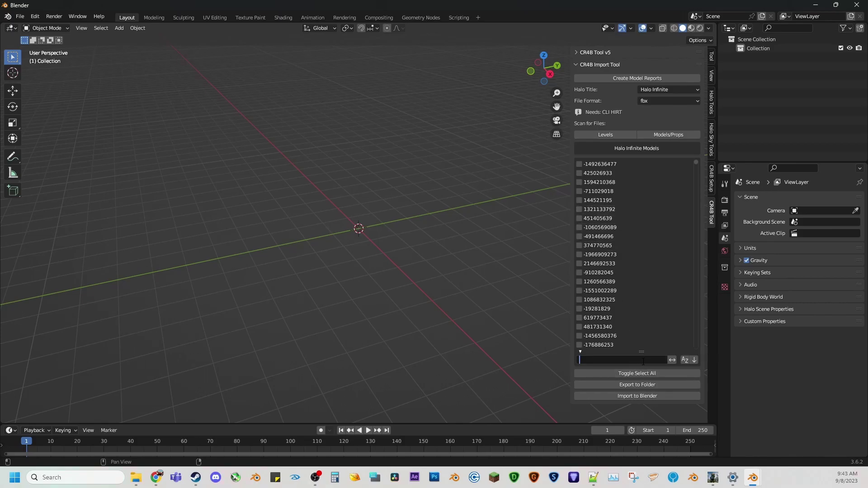
pyautogui.write('ass')
pyautogui.press('BackSpace')
pyautogui.press('BackSpace')
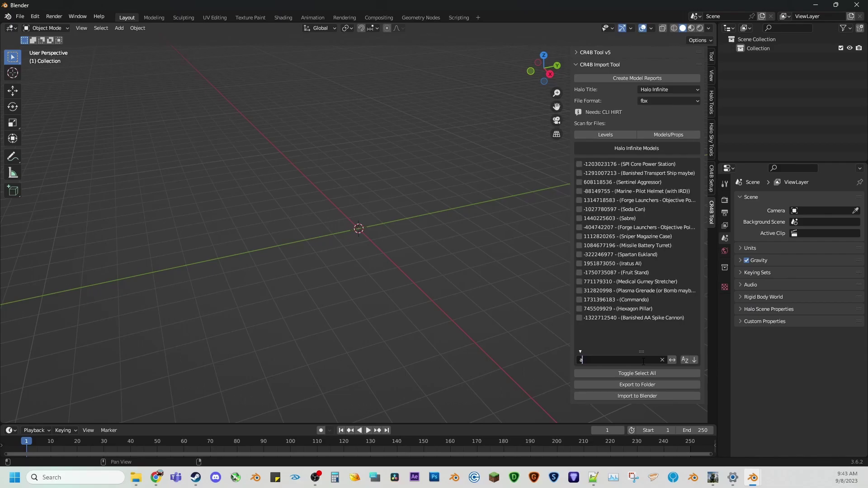
pyautogui.press('BackSpace')
pyautogui.write('ri')
pyautogui.press('BackSpace')
pyautogui.press('BackSpace')
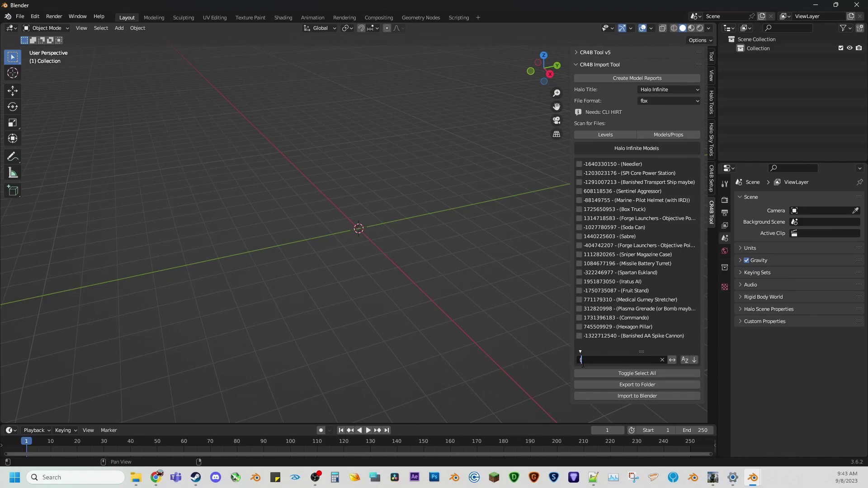
pyautogui.press('Return')
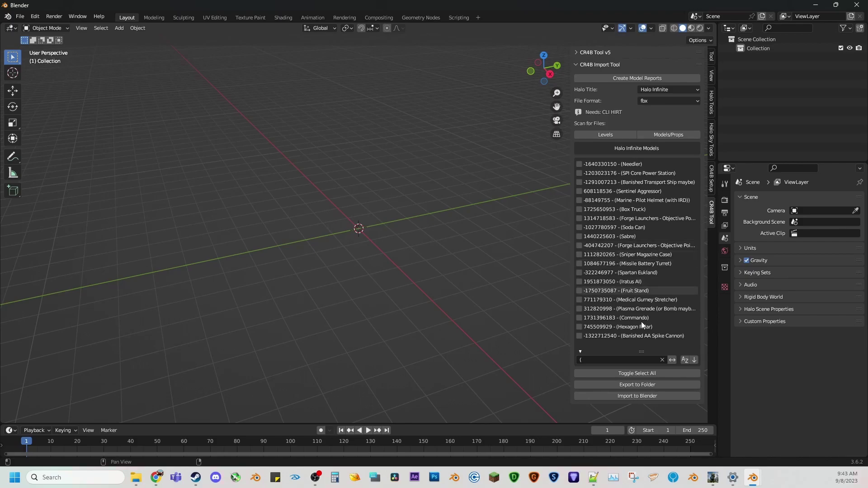
pyautogui.moveTo(642, 351); pyautogui.dragTo(641, 357)
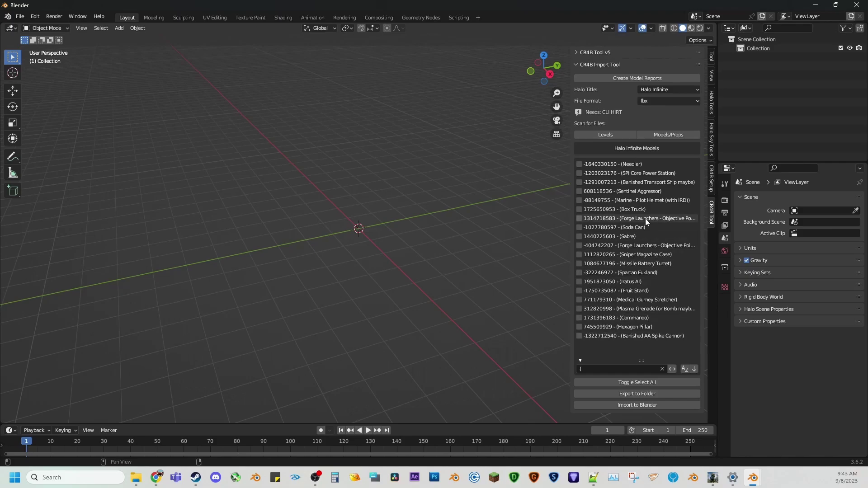
pyautogui.click(609, 228)
pyautogui.click(599, 228)
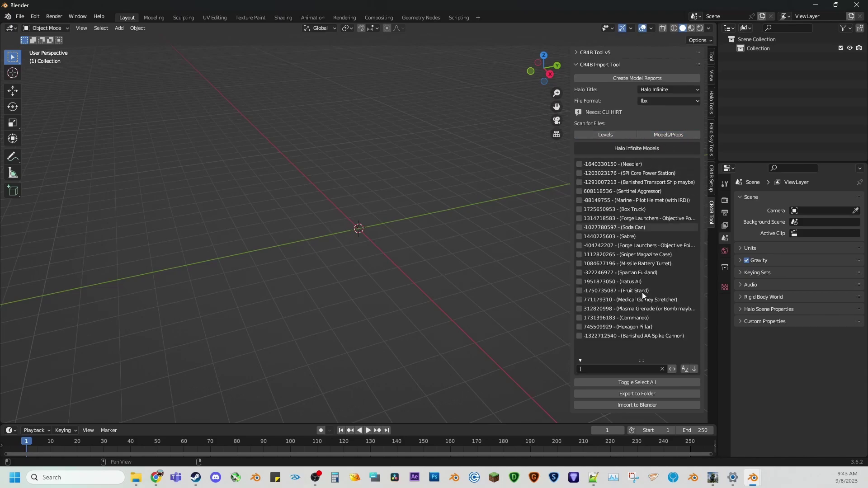
pyautogui.click(609, 368)
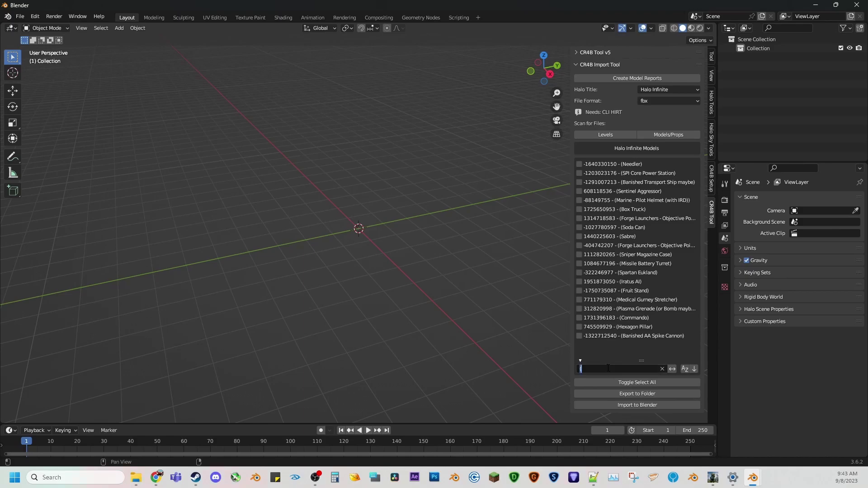
pyautogui.press('Return')
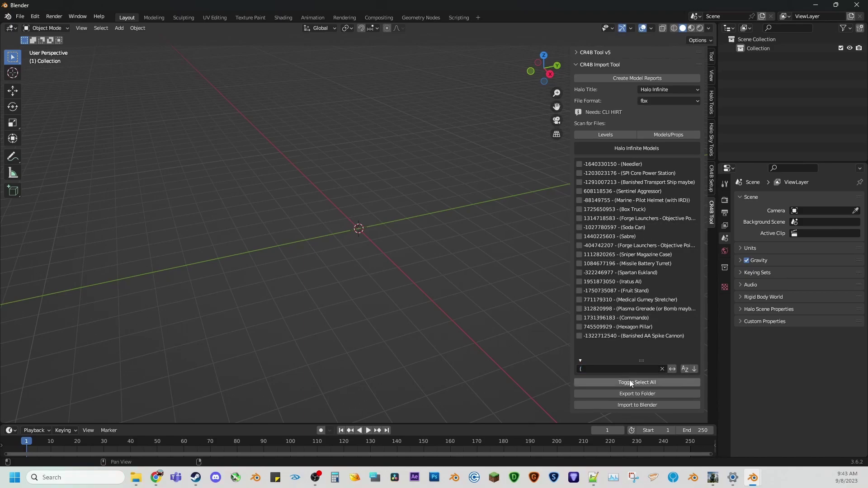
pyautogui.click(607, 228)
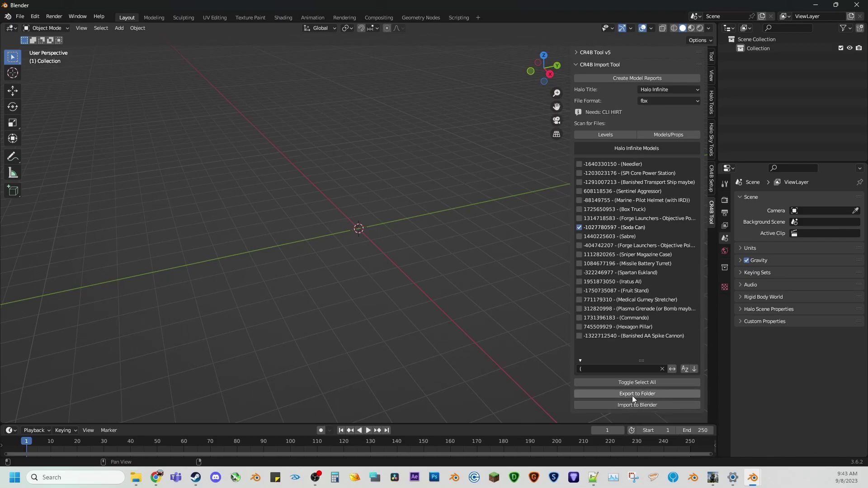
# - Check the Export Assets Here folder in File Explorer, and export the marked Soda Can model to folder in Blender
pyautogui.moveTo(136, 477)
pyautogui.click(142, 429)
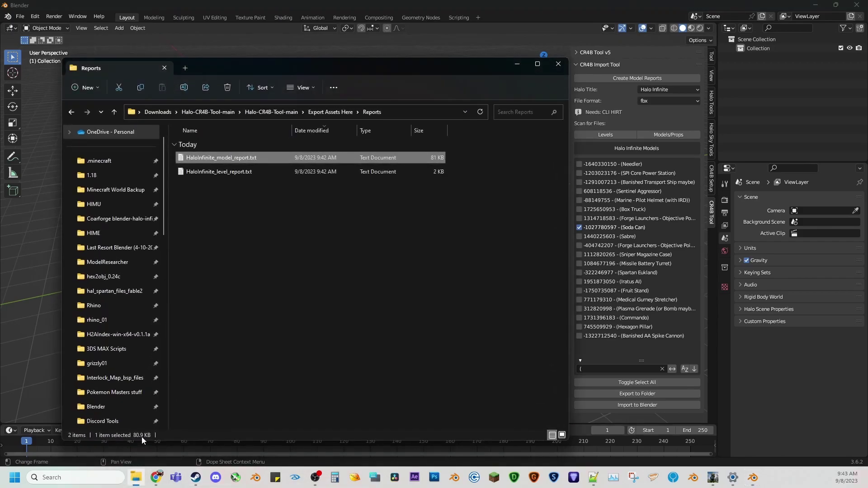
pyautogui.click(336, 115)
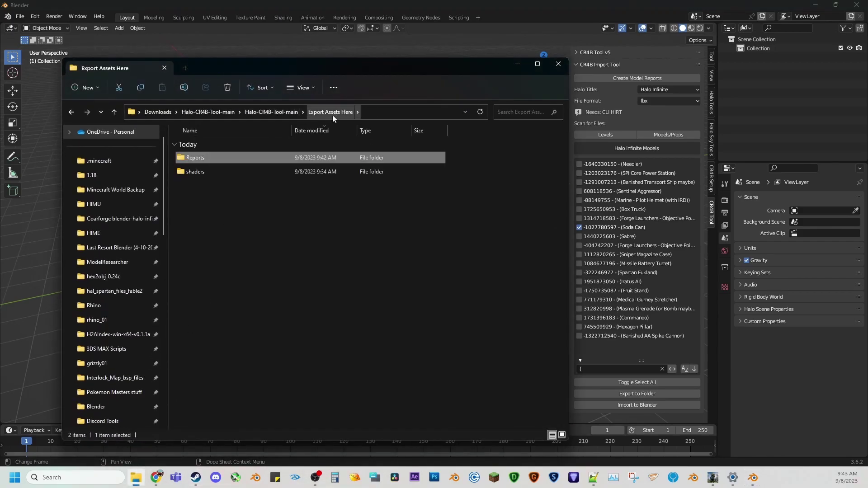
pyautogui.click(184, 184)
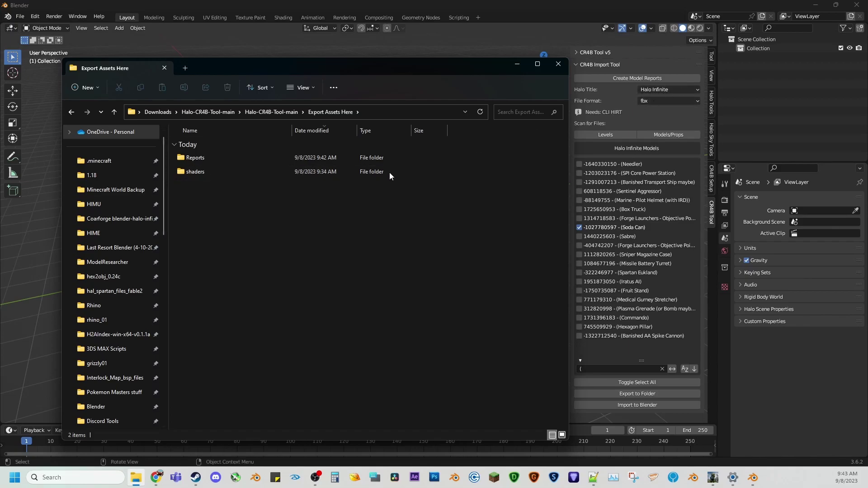
pyautogui.click(649, 395)
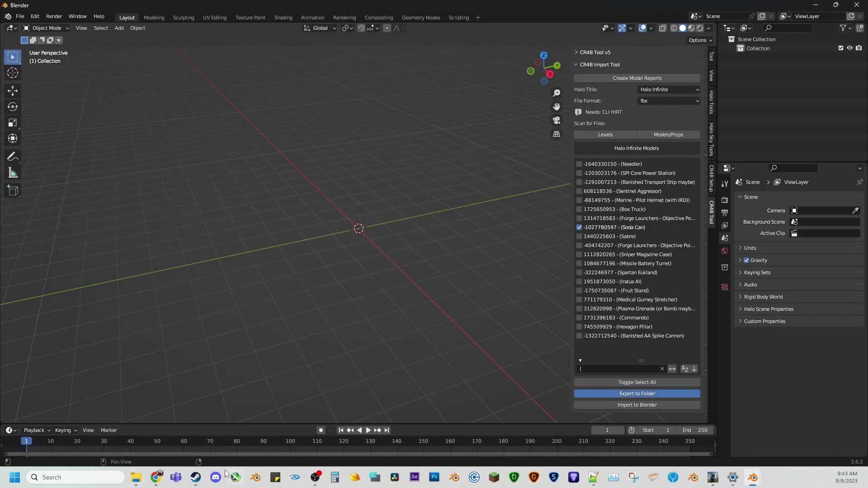
# - Switch back to File Explorer, move its window aside, and open the Halo Infinite Exports folder
pyautogui.moveTo(135, 477)
pyautogui.click(147, 440)
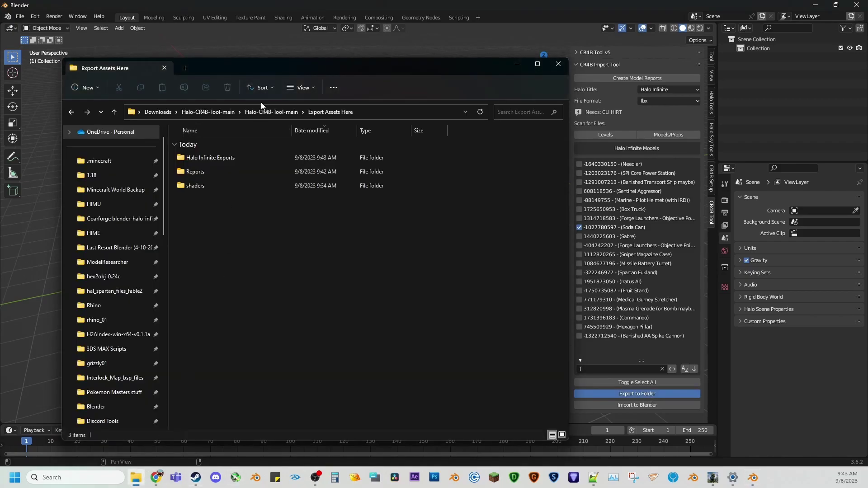
pyautogui.moveTo(270, 65); pyautogui.dragTo(553, 45)
pyautogui.doubleClick(496, 138)
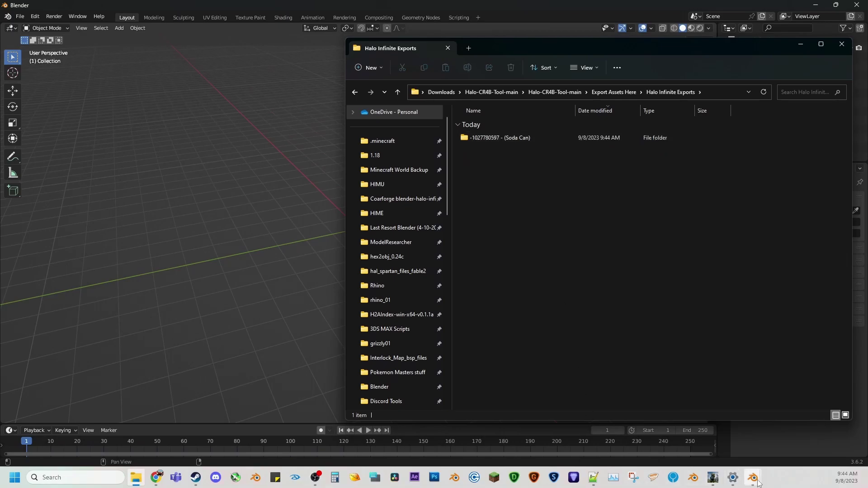
# - Bring up the Blender console window and place it beside File Explorer to follow the export log
pyautogui.moveTo(753, 478)
pyautogui.click(793, 427)
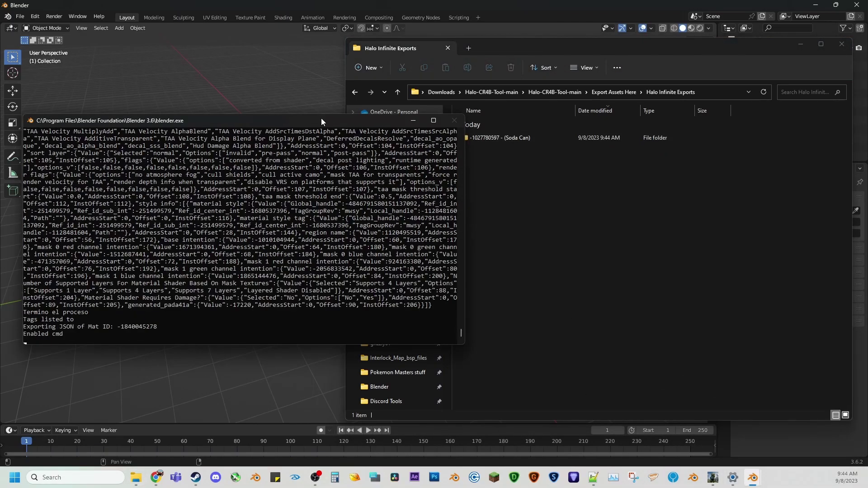
pyautogui.moveTo(312, 115); pyautogui.dragTo(336, 5)
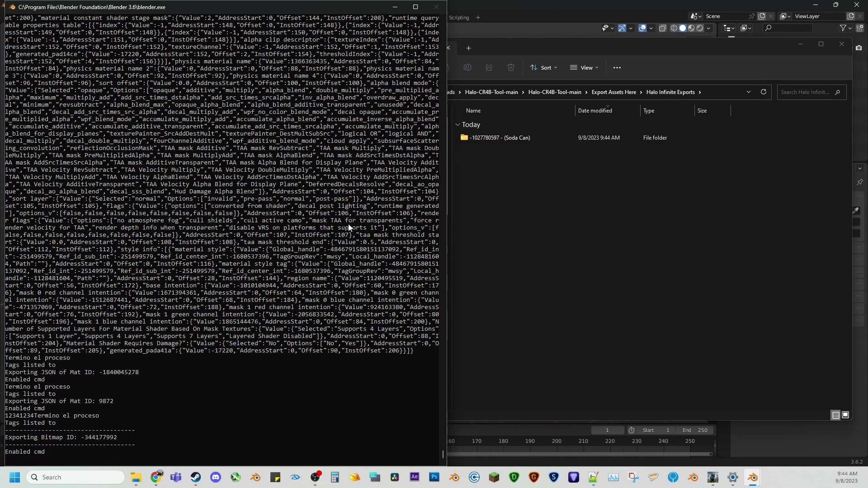
pyautogui.write('12341234')
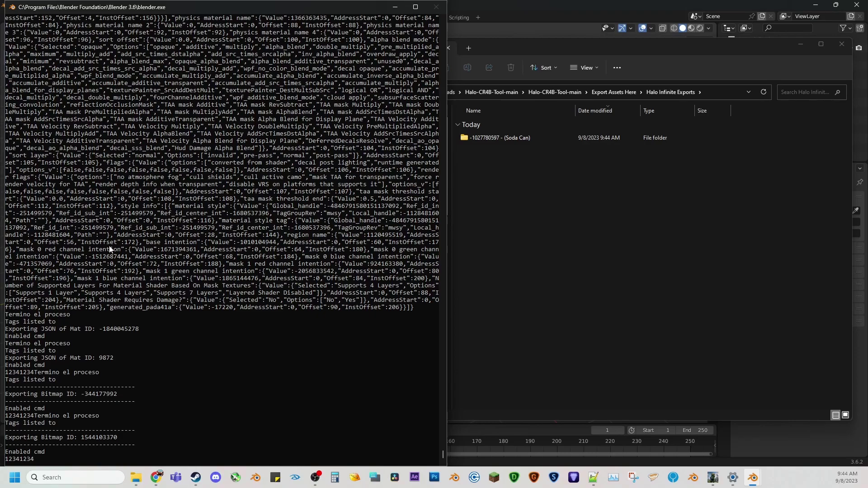
pyautogui.doubleClick(501, 138)
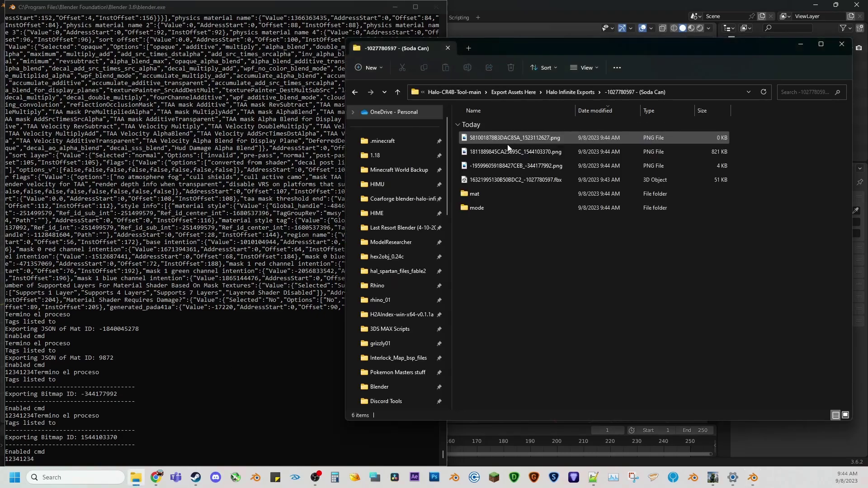
pyautogui.click(590, 69)
pyautogui.click(591, 104)
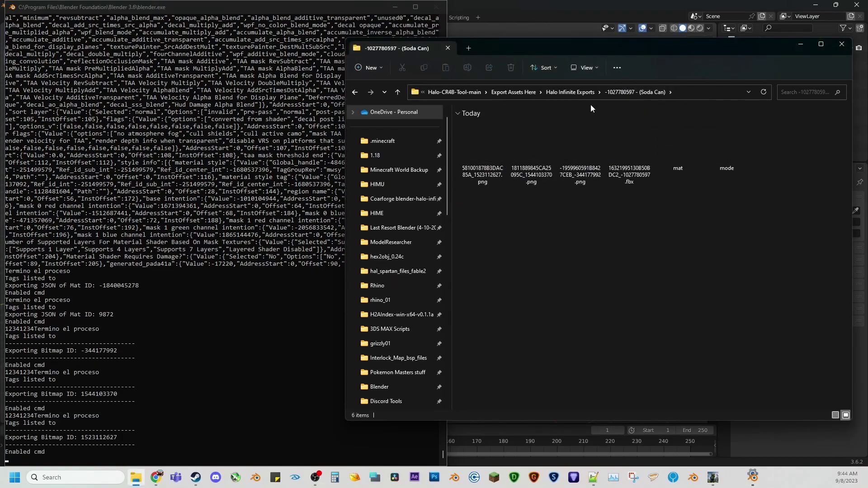
pyautogui.click(636, 224)
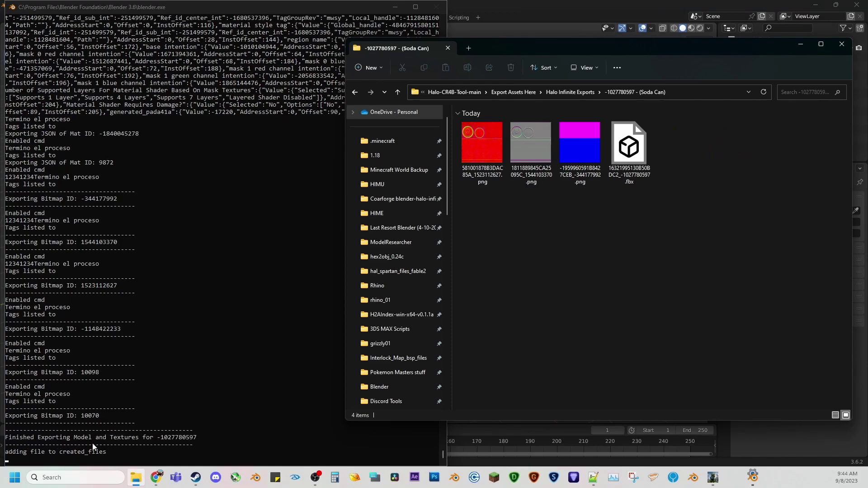
pyautogui.click(156, 441)
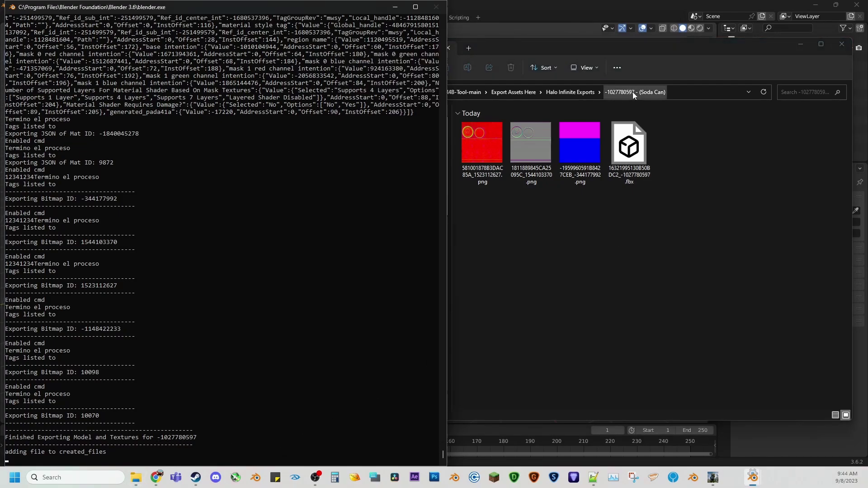
pyautogui.click(659, 218)
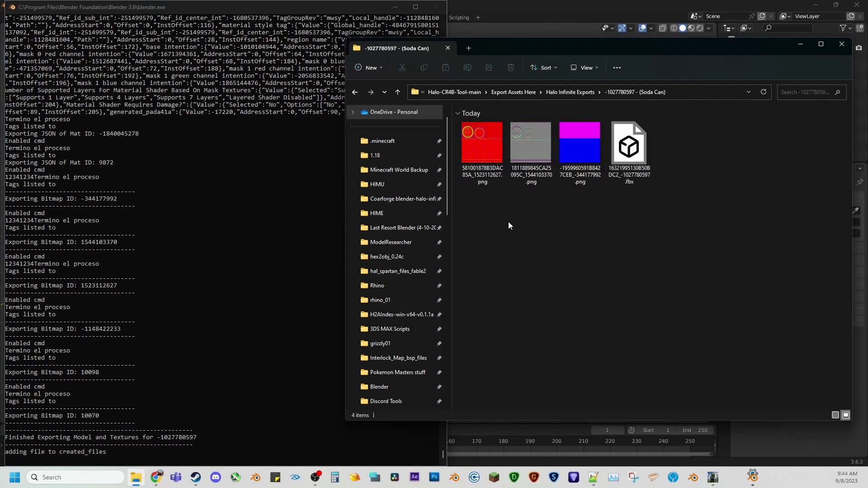
# - Go back up to the Halo Infinite Exports folder and minimize File Explorer
pyautogui.click(571, 92)
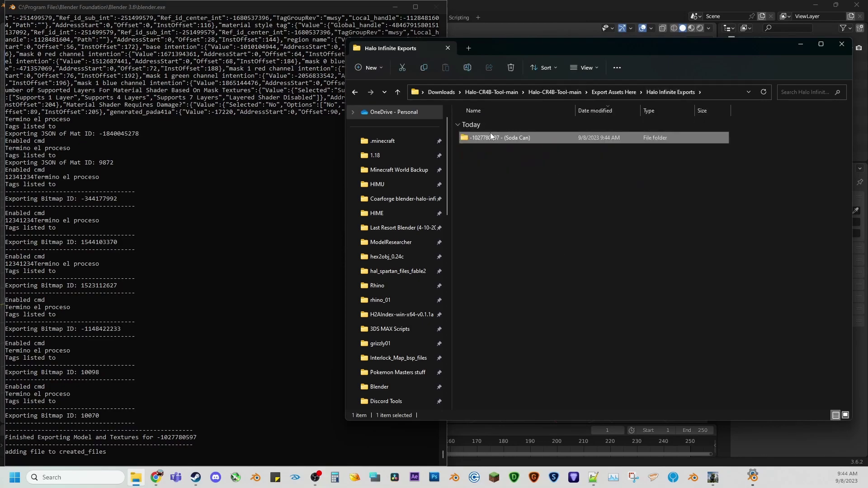
pyautogui.click(537, 199)
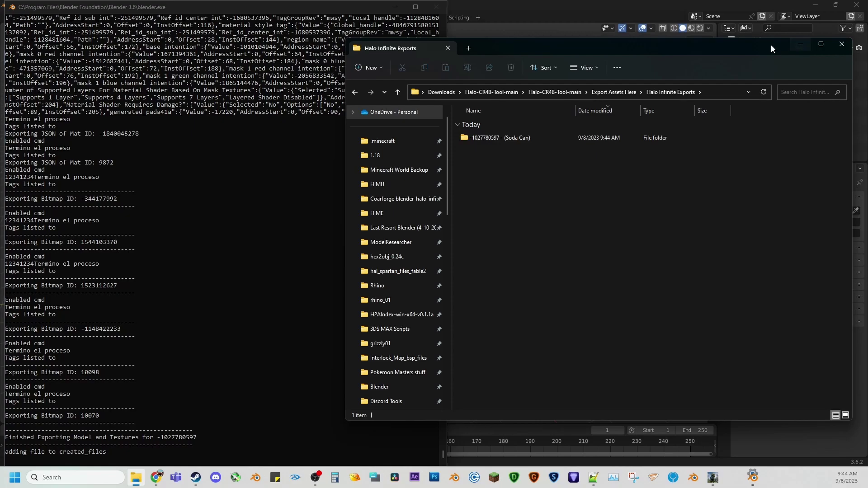
pyautogui.click(799, 44)
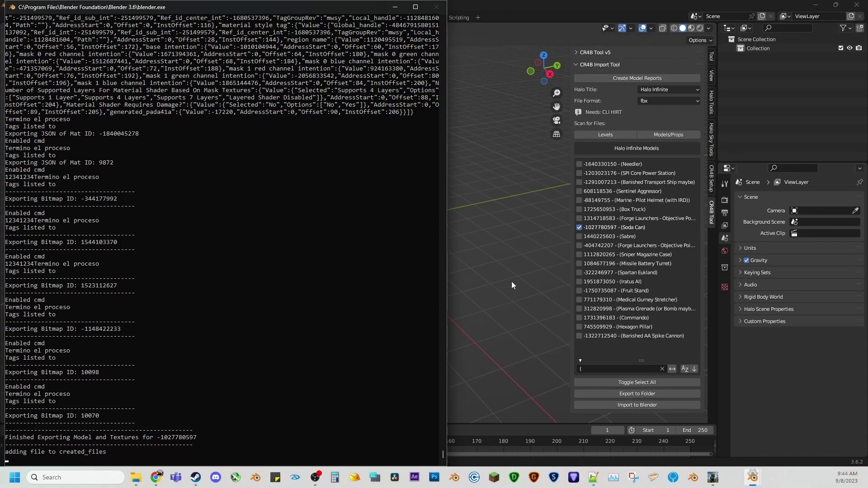
# - Import the marked Soda Can model into Blender and bring up the console window to follow the import
pyautogui.click(643, 406)
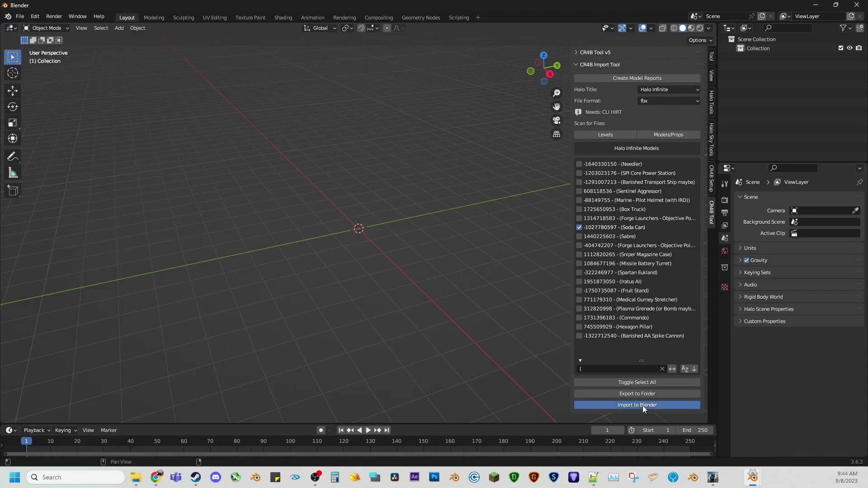
pyautogui.moveTo(747, 481)
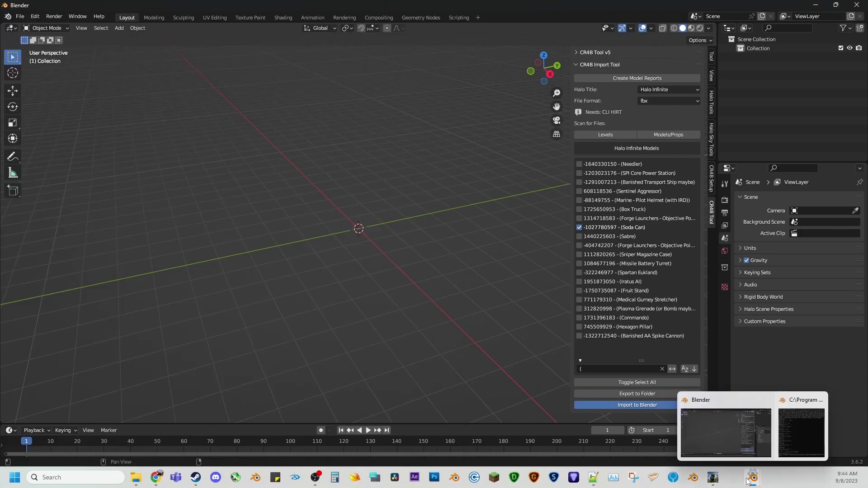
pyautogui.click(792, 445)
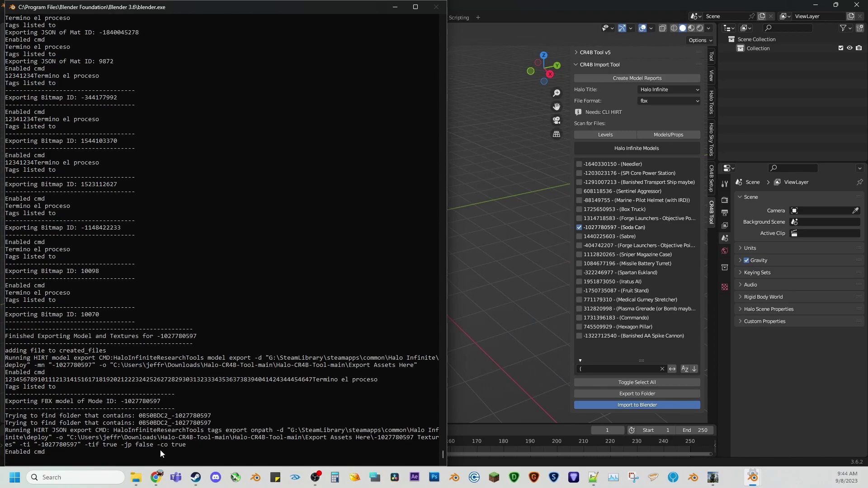
# - Show the Export Assets Here folder in File Explorer and widen its Name column
pyautogui.click(137, 475)
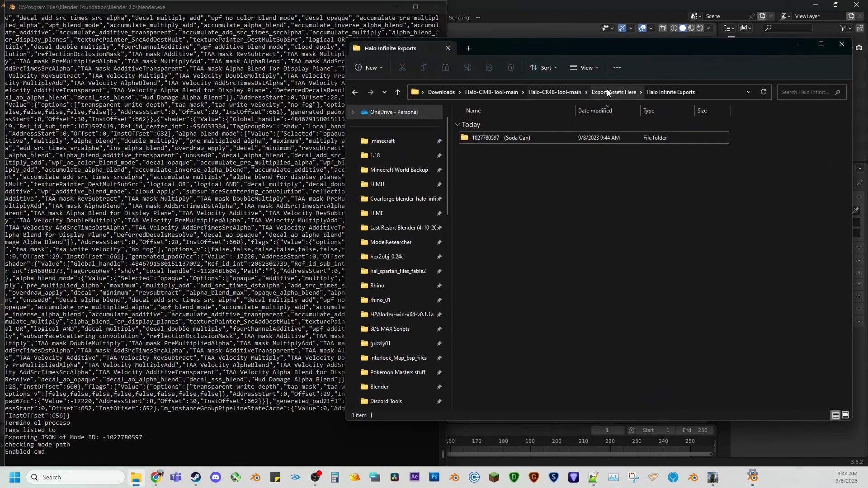
pyautogui.click(607, 92)
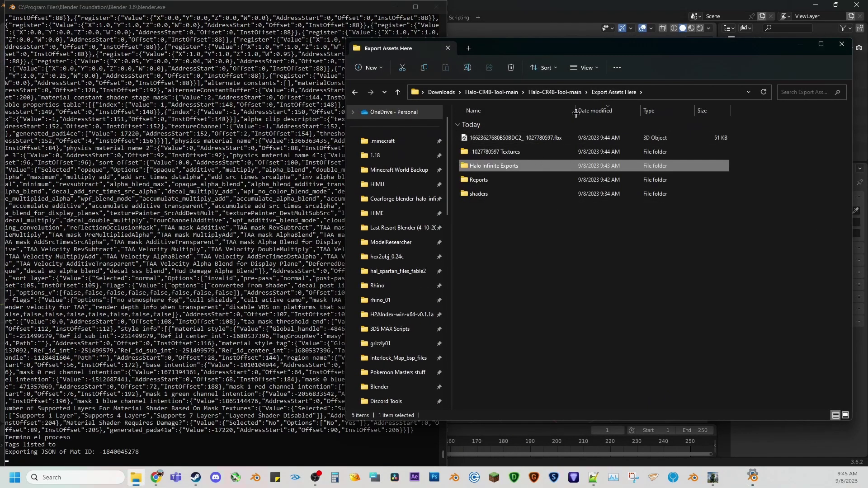
pyautogui.moveTo(576, 113); pyautogui.dragTo(629, 113)
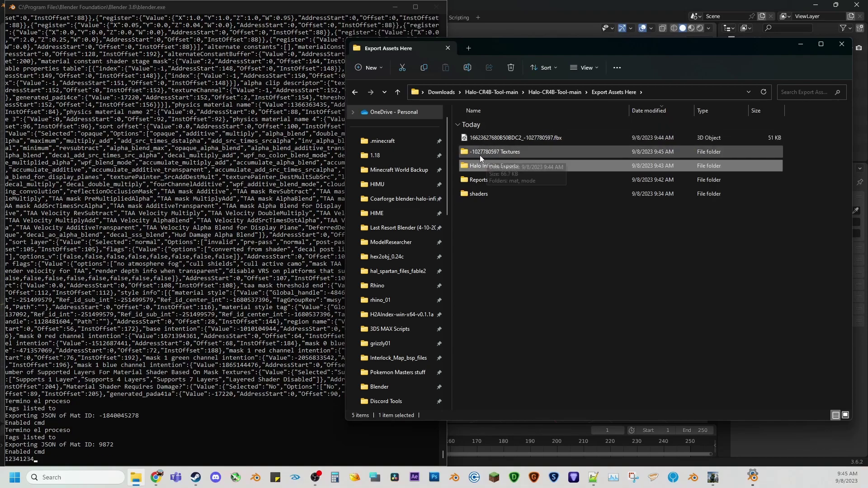
pyautogui.doubleClick(500, 156)
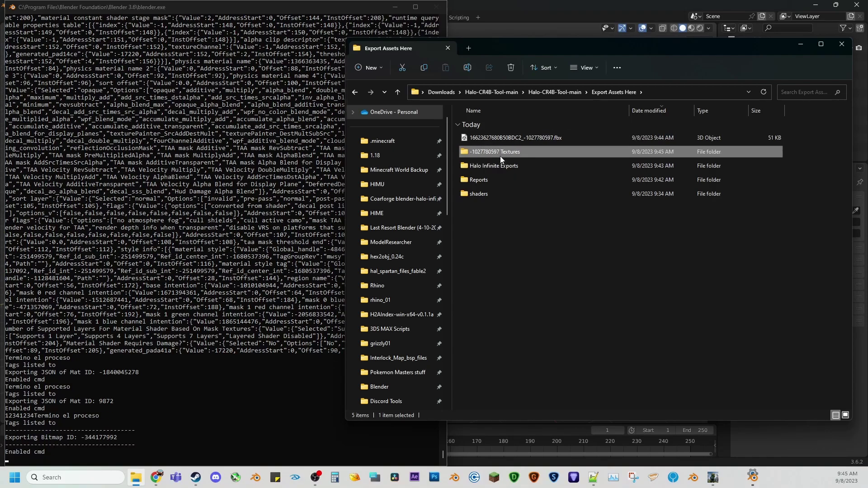
pyautogui.click(587, 68)
pyautogui.click(593, 104)
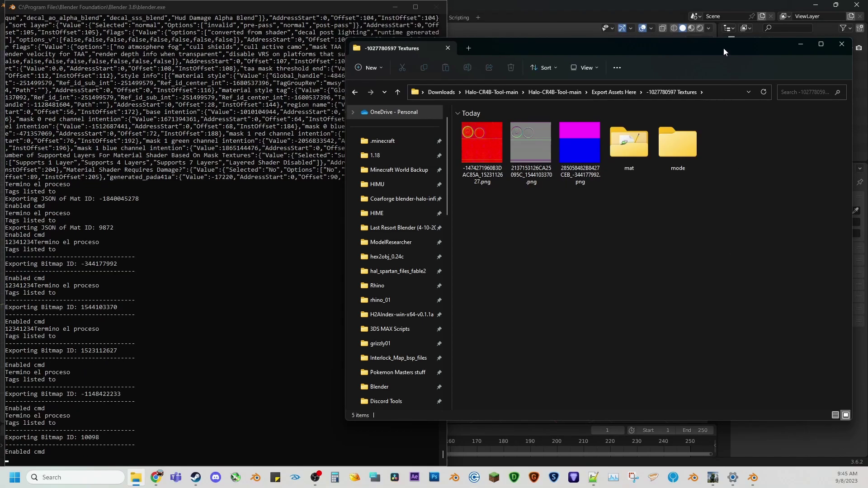
pyautogui.moveTo(724, 48); pyautogui.dragTo(740, 109)
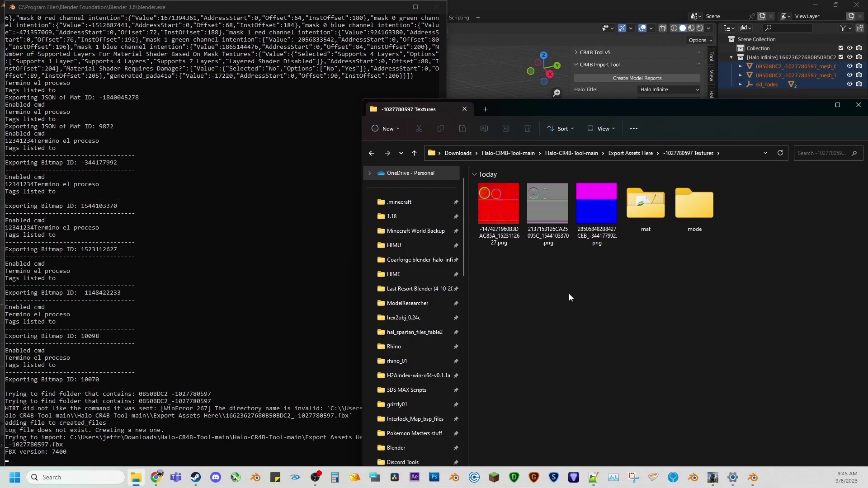
pyautogui.doubleClick(649, 200)
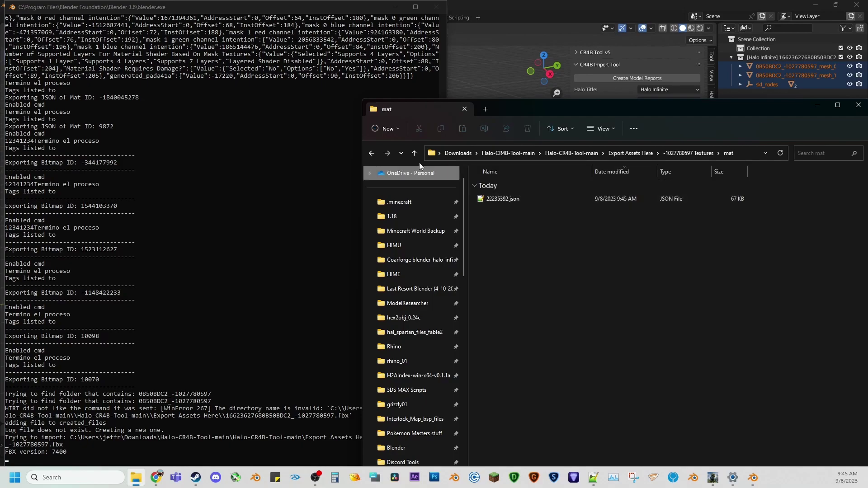
pyautogui.click(372, 153)
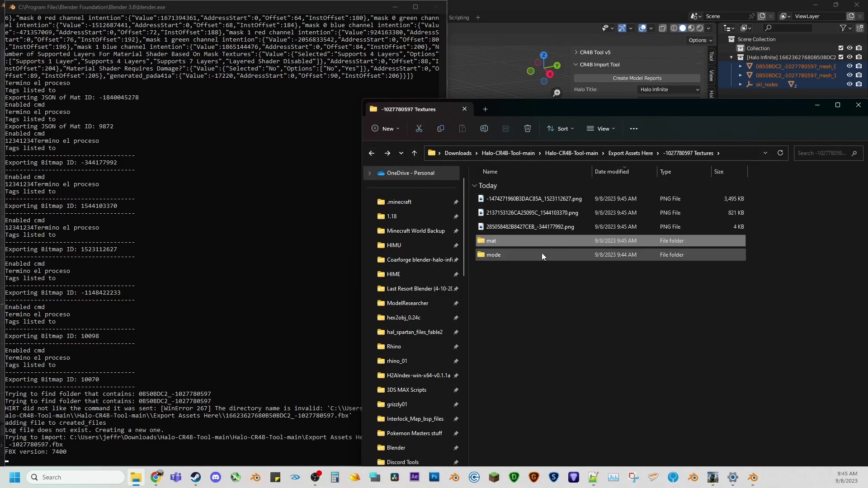
pyautogui.click(817, 106)
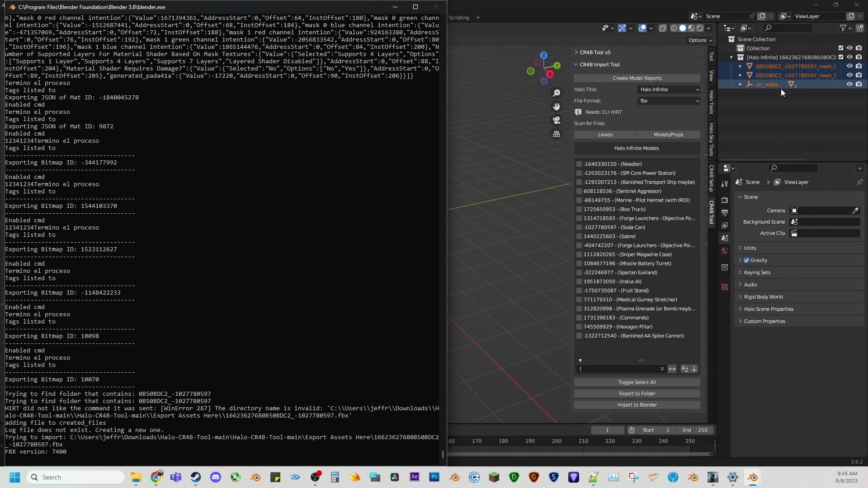
# - Select the imported Soda Can's mesh_1 object, frame it in the viewport, and inspect it from another angle
pyautogui.click(776, 100)
pyautogui.click(769, 83)
pyautogui.click(763, 70)
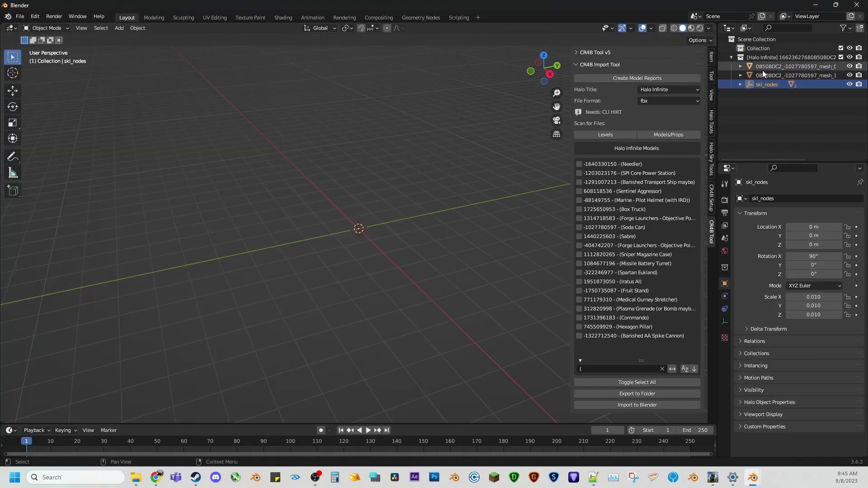
pyautogui.click(764, 75)
pyautogui.press('KP_Decimal')
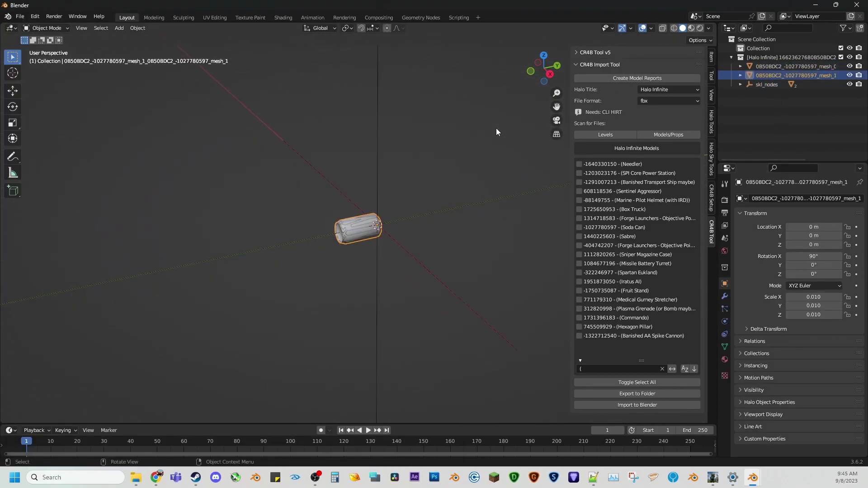
pyautogui.scroll(-5, 403, 252)
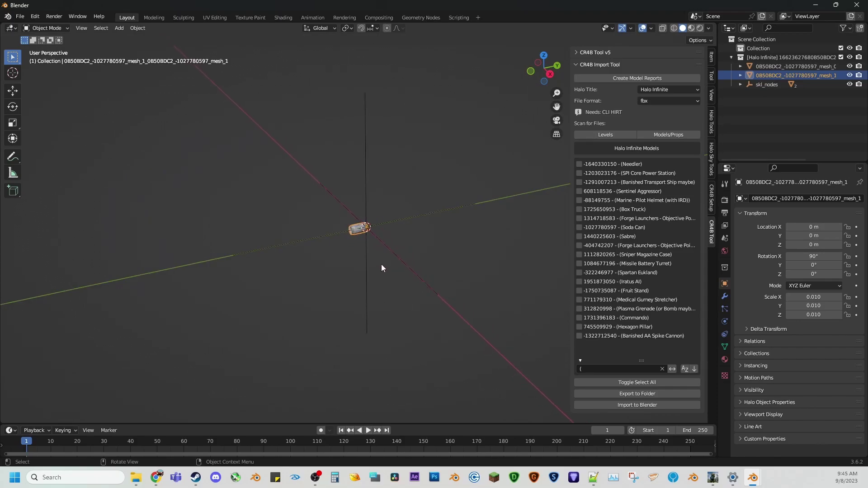
pyautogui.scroll(3, 382, 268)
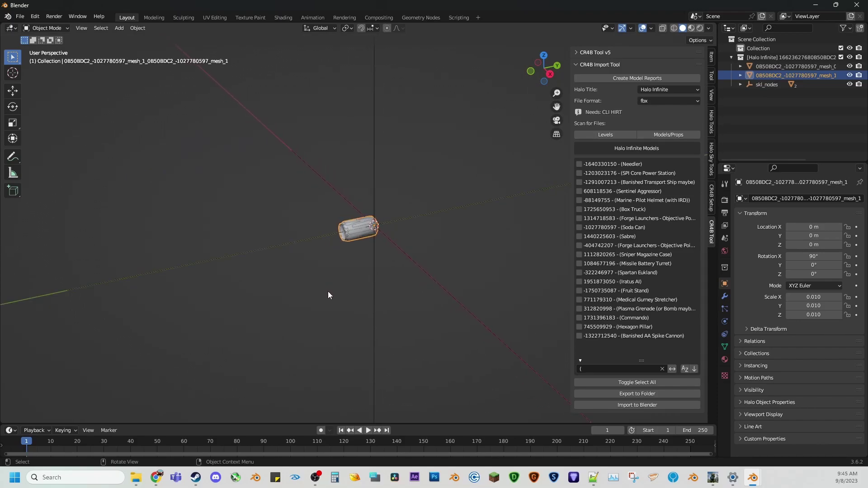
pyautogui.moveTo(329, 296); pyautogui.dragTo(353, 291)
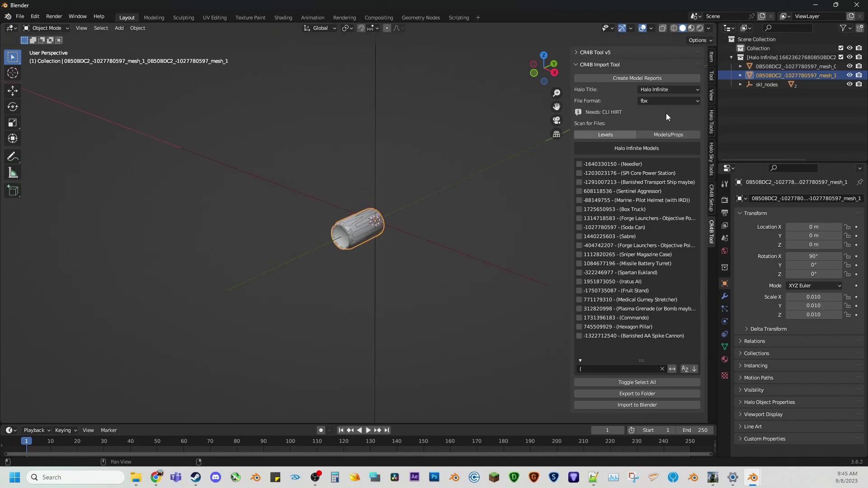
# - Set the viewport's clip start distance to 0.001 m and check how the Soda Can displays from another angle
pyautogui.click(711, 97)
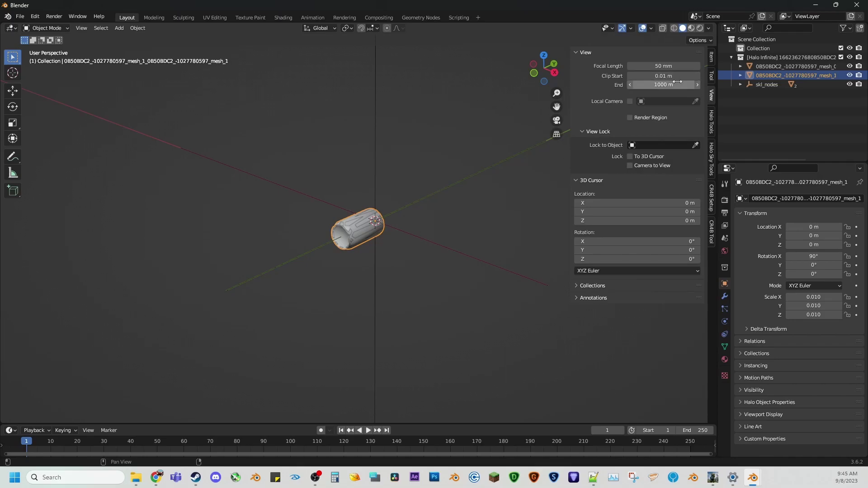
pyautogui.click(639, 76)
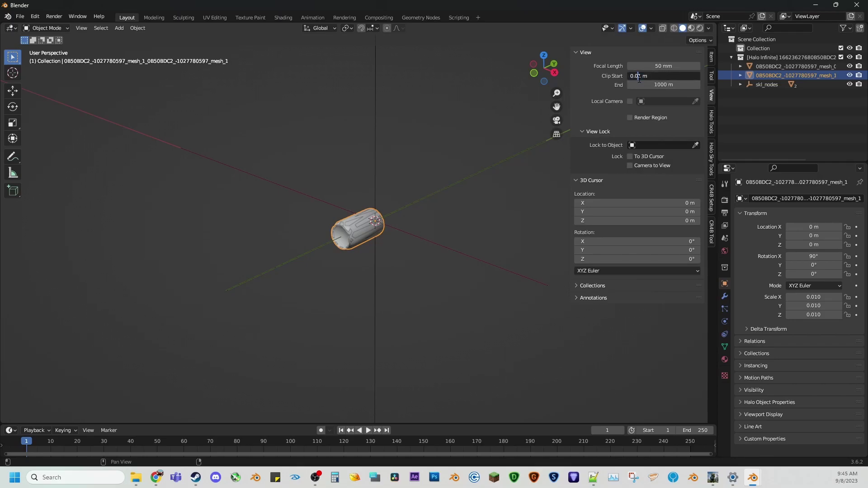
pyautogui.press('Return')
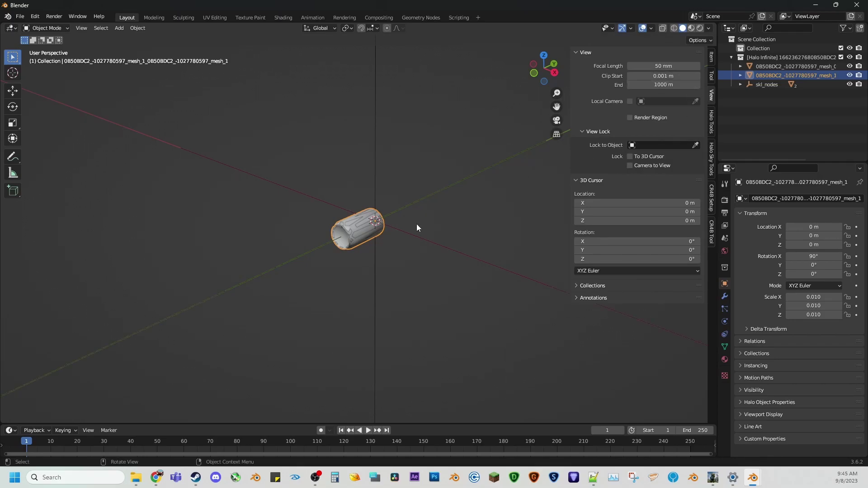
pyautogui.moveTo(417, 224); pyautogui.dragTo(294, 219)
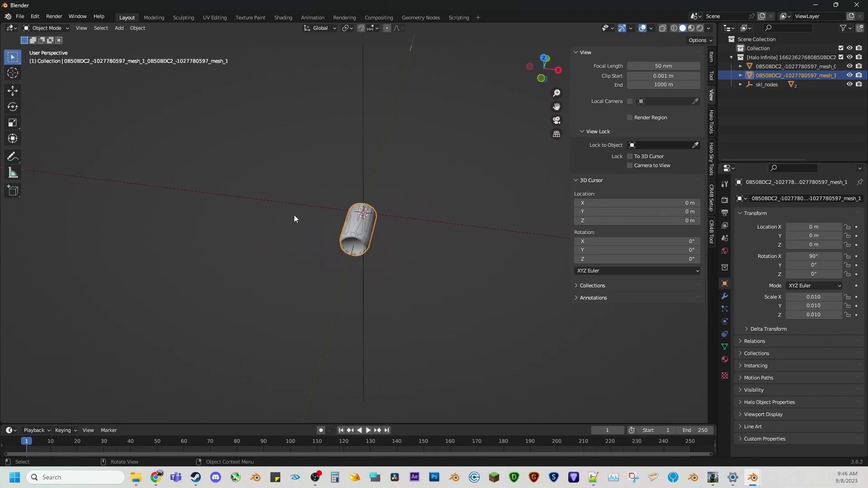
pyautogui.scroll(-3, 406, 260)
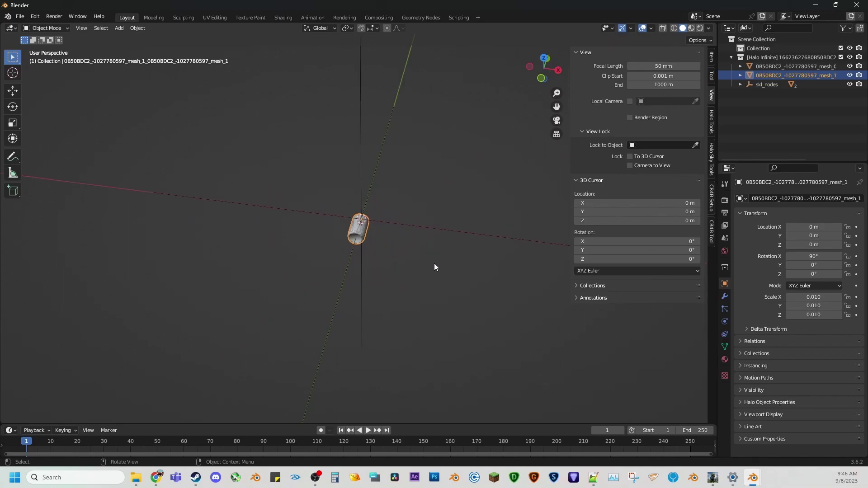
# - Select all of the imported Soda Can objects, including skl_nodes, and delete them from the scene
pyautogui.click(392, 257)
pyautogui.scroll(-2, 395, 265)
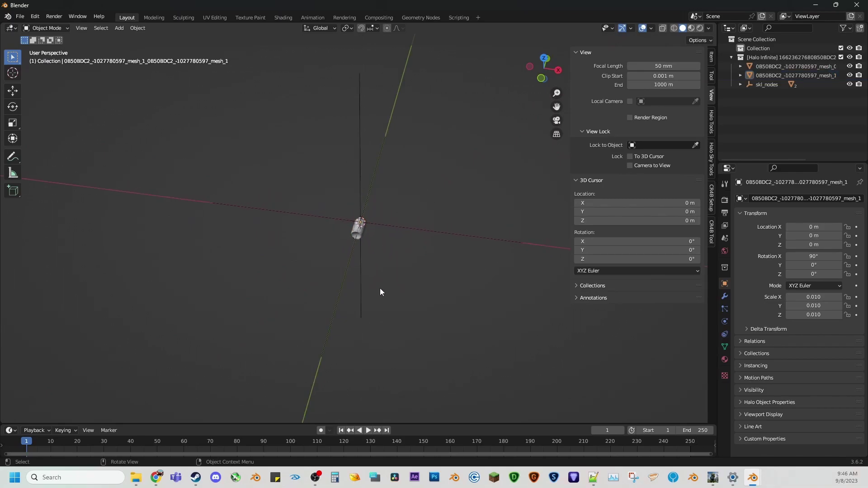
pyautogui.scroll(3, 389, 290)
pyautogui.moveTo(398, 292); pyautogui.dragTo(452, 260)
pyautogui.click(473, 255)
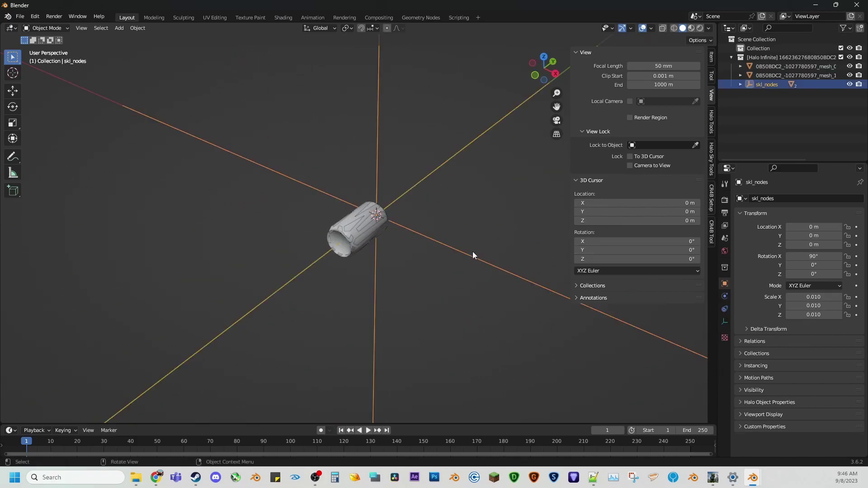
pyautogui.press('Delete')
# - Clear the filter on the CR4B Import Tool's model list and import model 234688196 into Blender
pyautogui.click(713, 190)
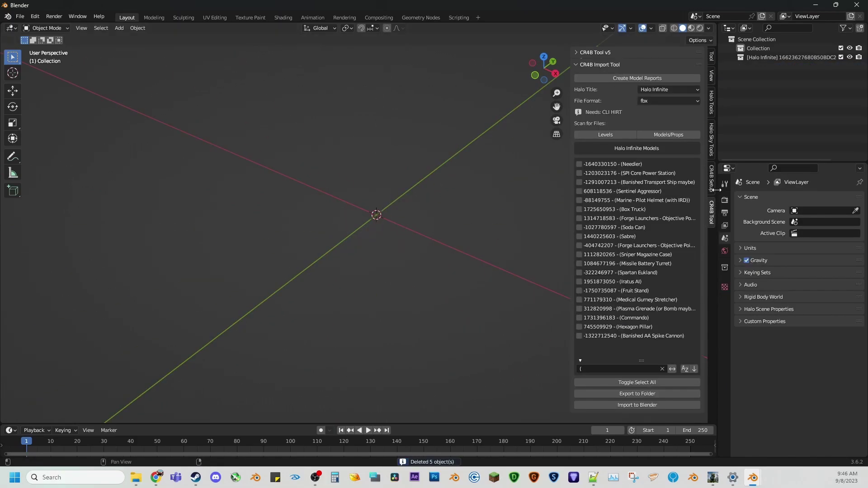
pyautogui.click(708, 190)
pyautogui.click(713, 206)
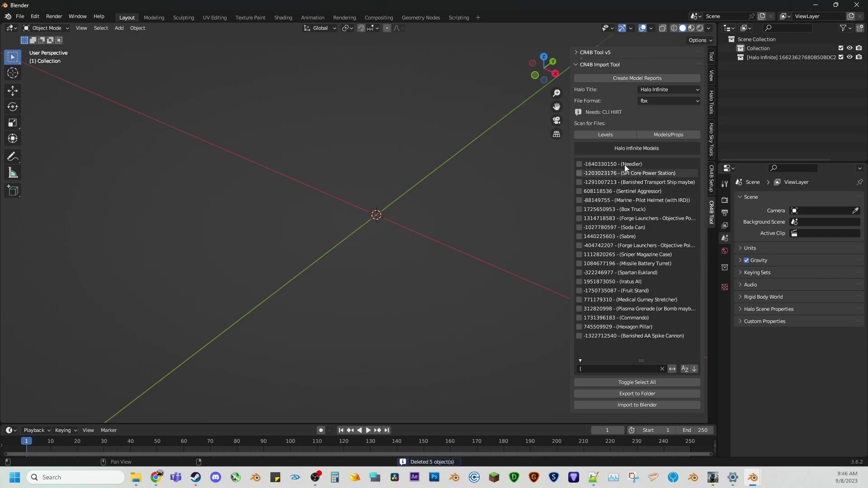
pyautogui.click(663, 369)
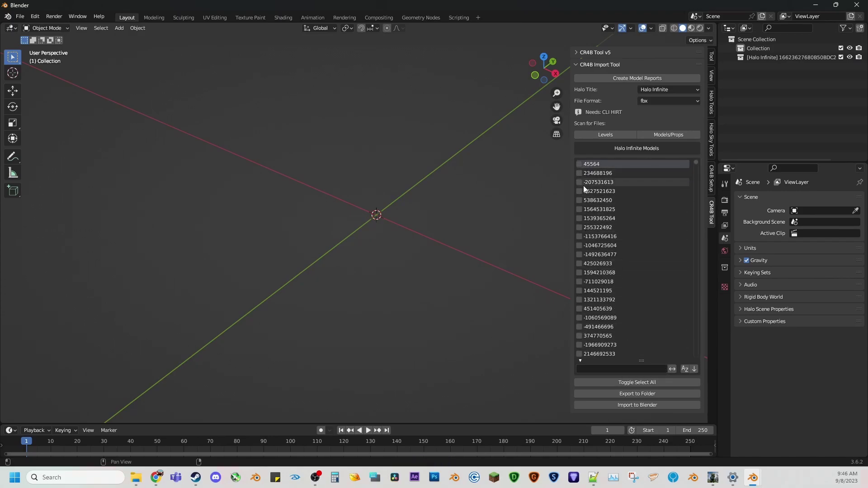
pyautogui.click(579, 173)
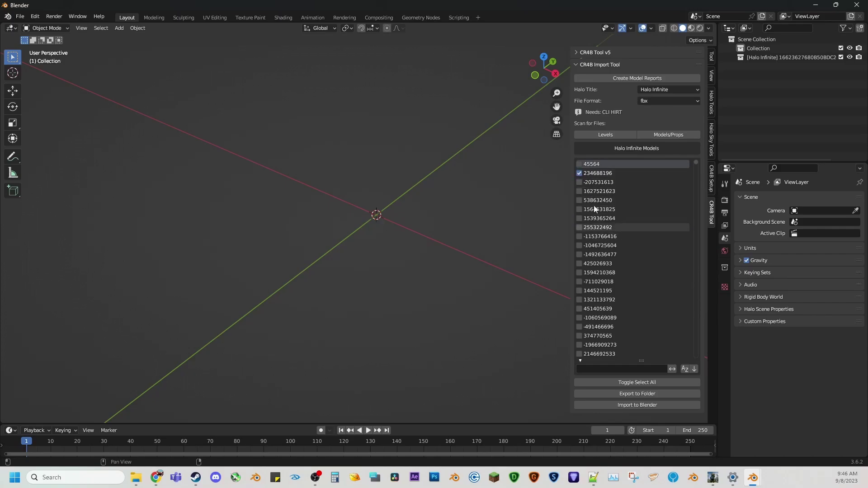
pyautogui.click(639, 406)
# - Show Blender's system console and narrow its window to about a third of the screen's width
pyautogui.moveTo(753, 478)
pyautogui.click(792, 436)
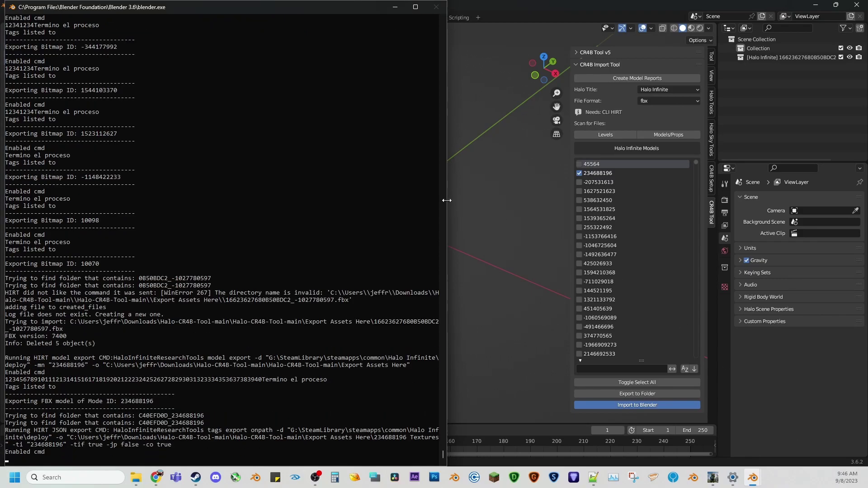
pyautogui.moveTo(447, 201); pyautogui.dragTo(305, 209)
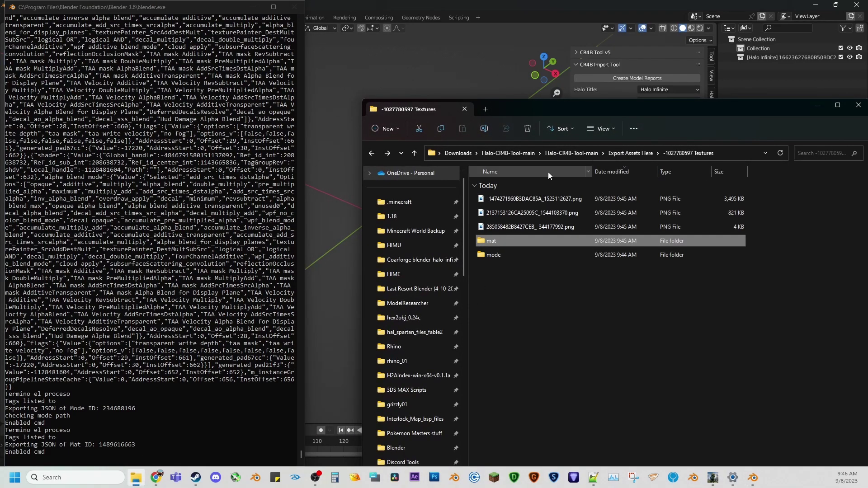
# - Check the Export Assets Here folder, look inside the mode subfolder of 234688196 Textures, and minimize File Explorer
pyautogui.click(631, 153)
pyautogui.moveTo(606, 110); pyautogui.dragTo(588, 105)
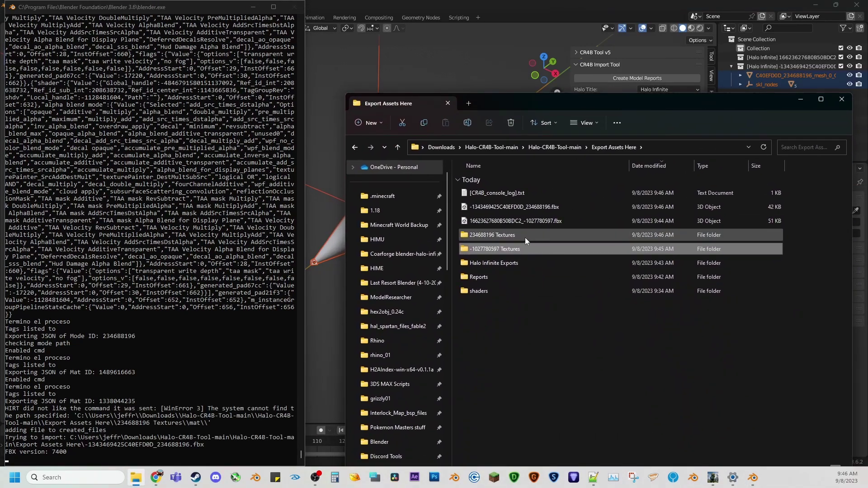
pyautogui.doubleClick(506, 233)
pyautogui.doubleClick(479, 196)
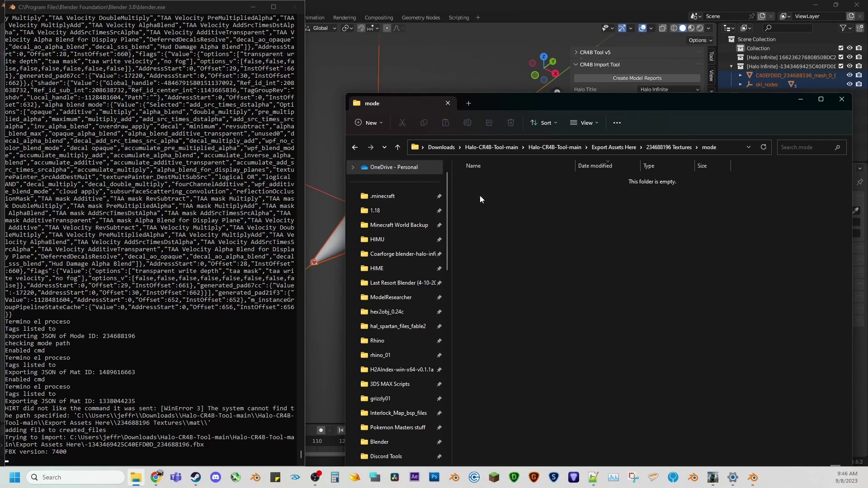
pyautogui.click(796, 104)
# - Hide the imported cone mesh and the small node shapes at its base, inspecting the model from other angles
pyautogui.click(427, 241)
pyautogui.moveTo(427, 242); pyautogui.dragTo(403, 200)
pyautogui.click(383, 232)
pyautogui.click(406, 252)
pyautogui.moveTo(406, 252); pyautogui.dragTo(389, 206)
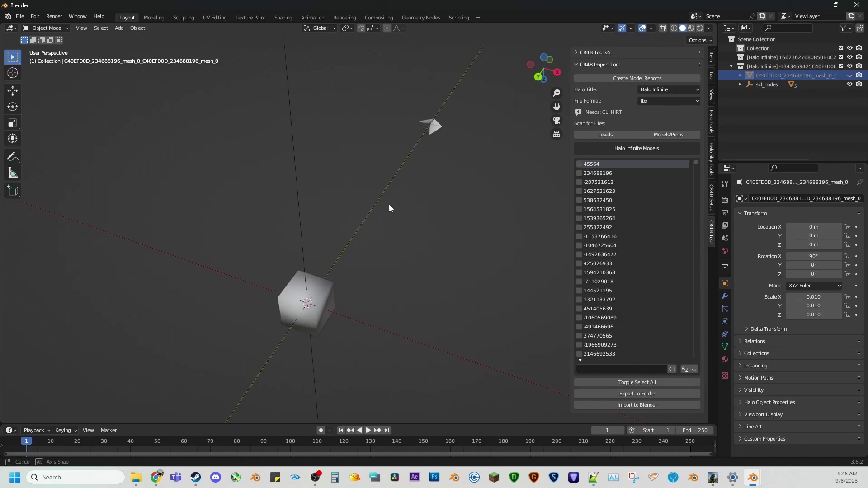
pyautogui.click(326, 285)
pyautogui.press('h')
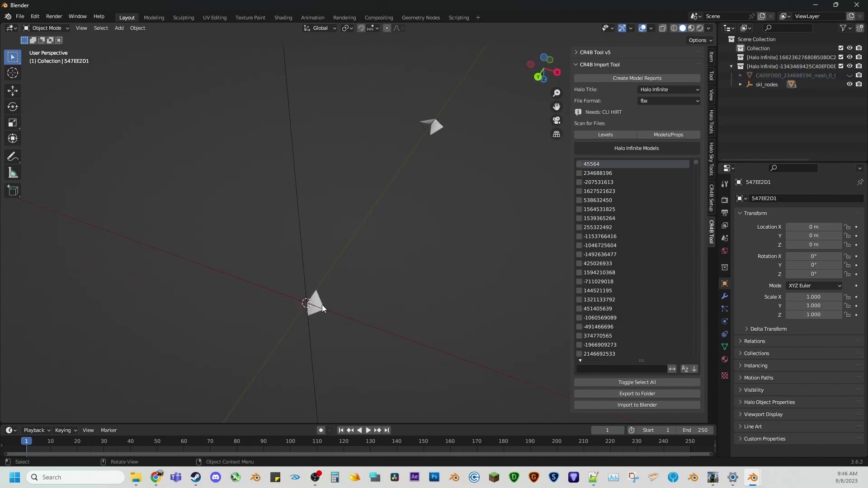
pyautogui.moveTo(390, 273); pyautogui.dragTo(728, 123)
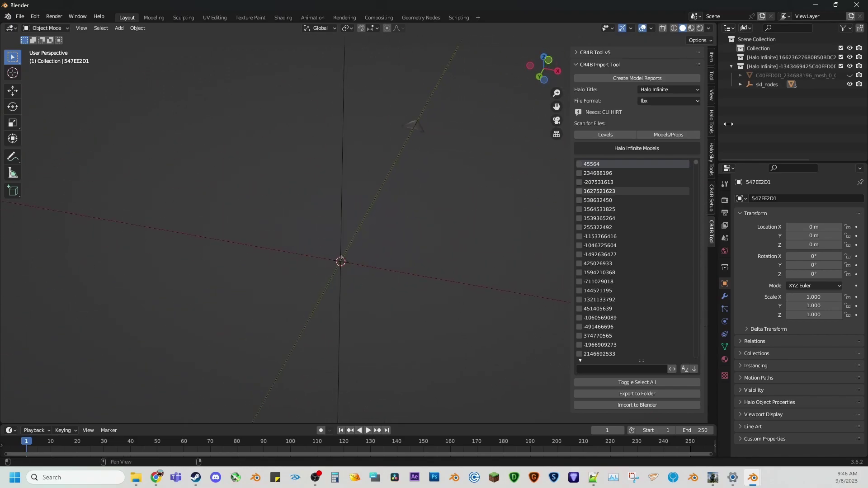
# - Make the hidden C40EFD0D_234688196 cone mesh visible again and inspect it from several angles
pyautogui.click(850, 76)
pyautogui.moveTo(474, 154); pyautogui.dragTo(406, 108)
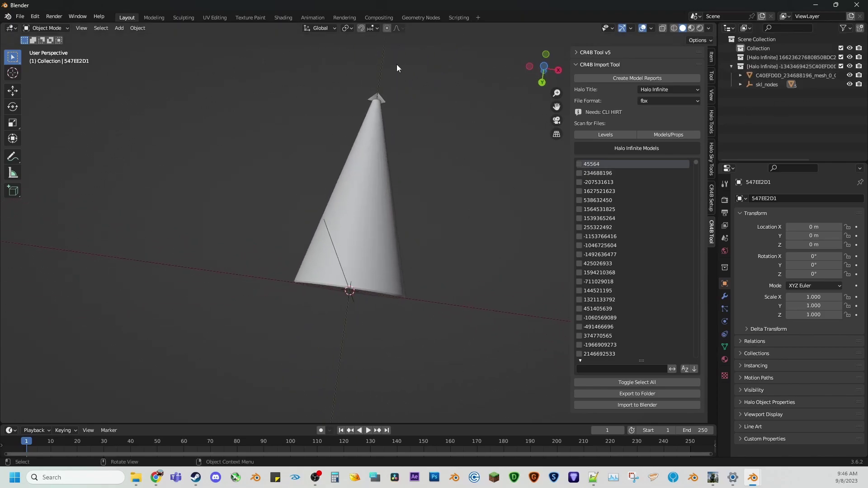
pyautogui.scroll(-5, 424, 242)
pyautogui.moveTo(408, 202); pyautogui.dragTo(441, 212)
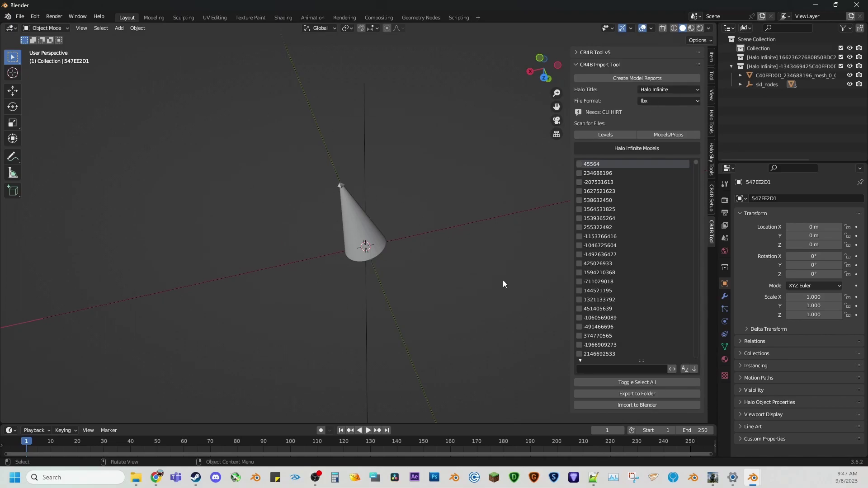
# - Review the console output for the 234688196 export and import, and minimize the console window
pyautogui.moveTo(753, 477)
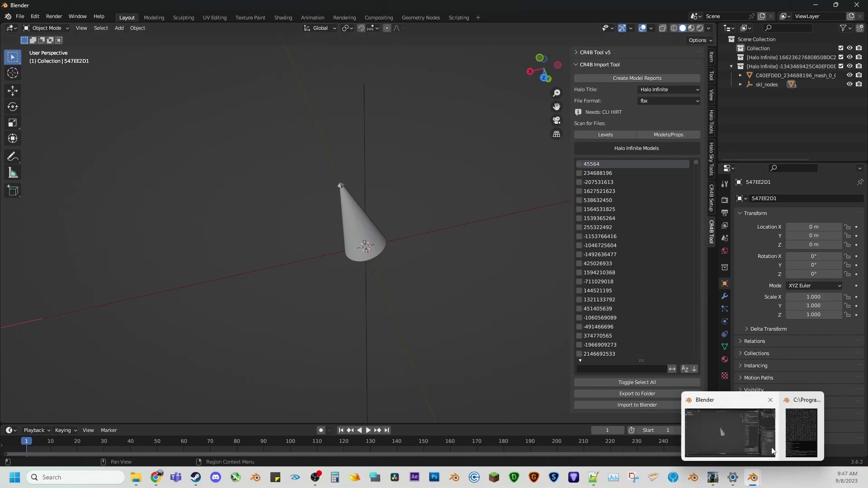
pyautogui.click(801, 432)
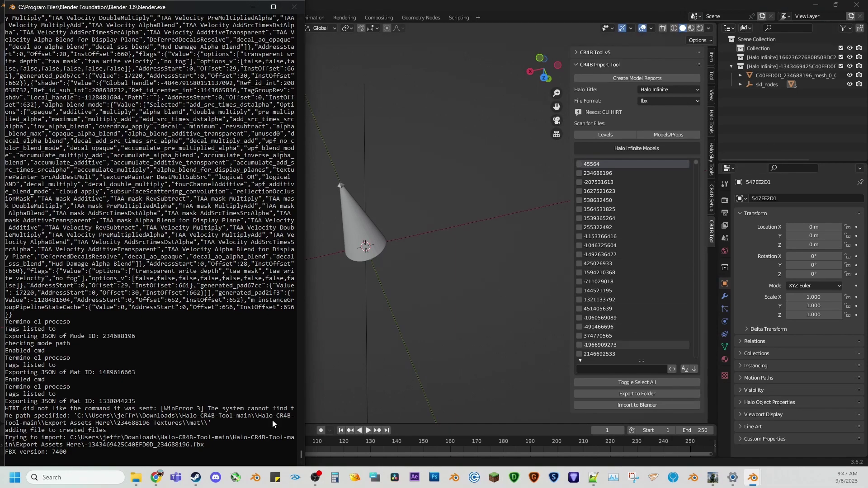
pyautogui.click(250, 8)
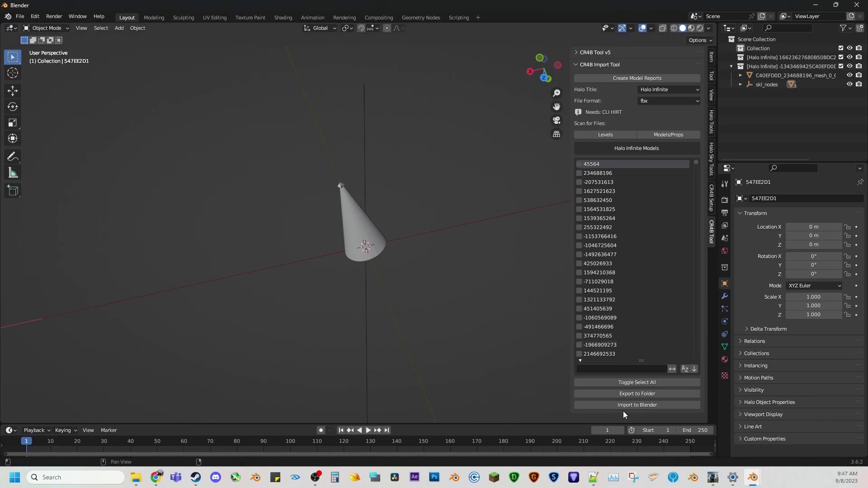
pyautogui.moveTo(713, 478)
pyautogui.click(752, 400)
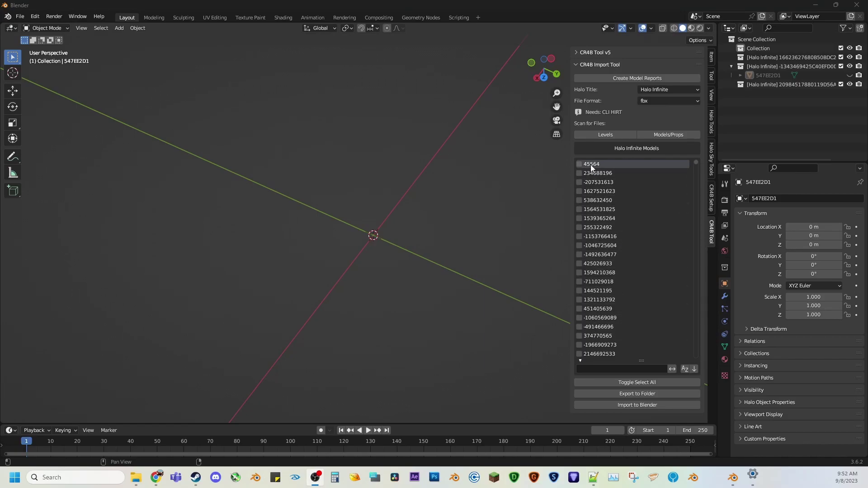
pyautogui.click(579, 175)
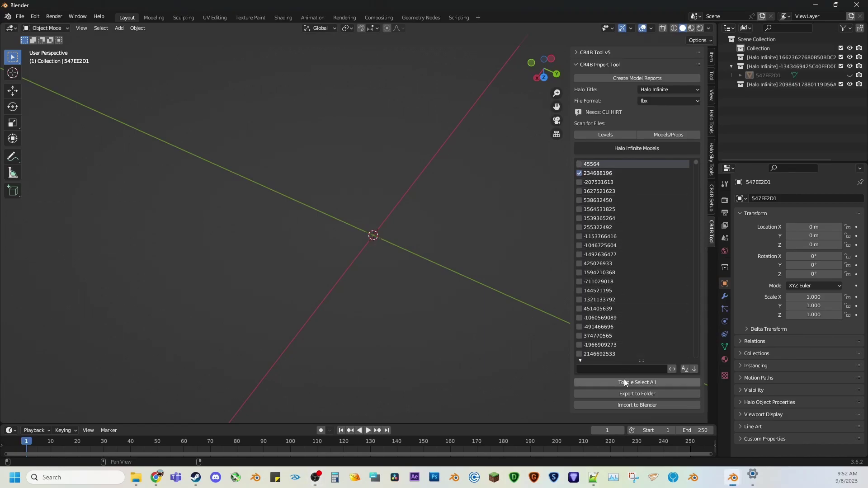
pyautogui.click(580, 174)
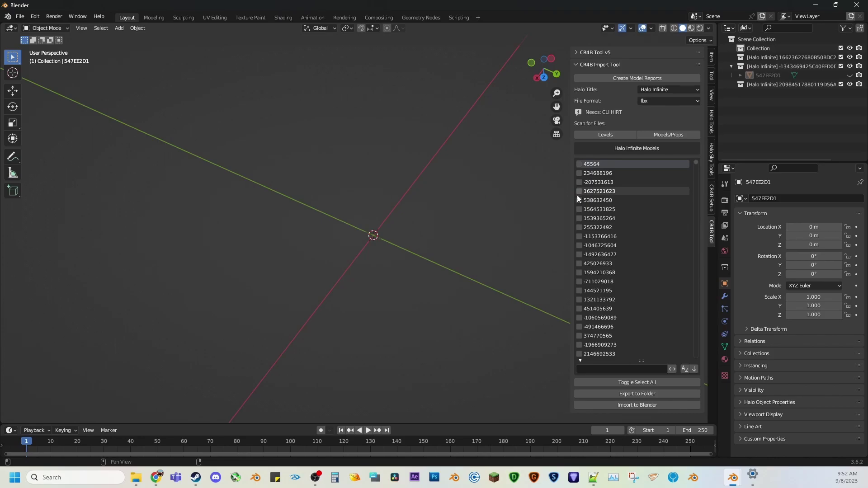
# - Switch to File Explorer, open the HIRT CLI folder, and launch HaloInfiniteResearchTools.exe
pyautogui.moveTo(136, 478)
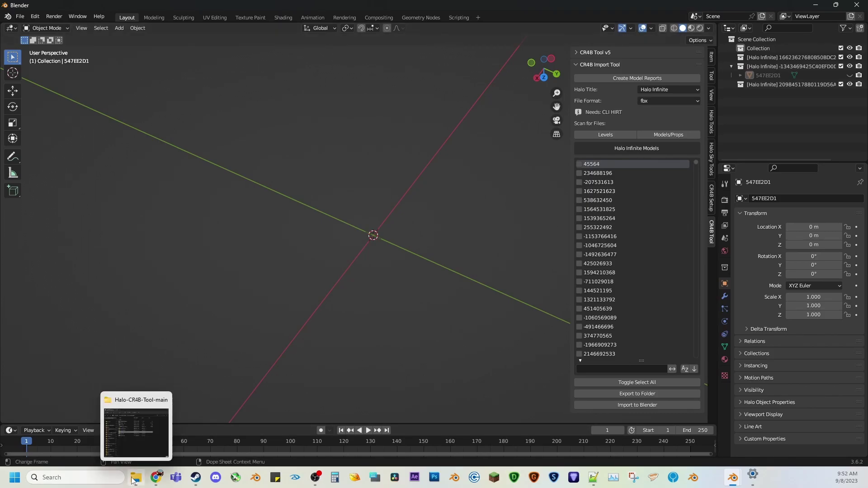
pyautogui.click(140, 447)
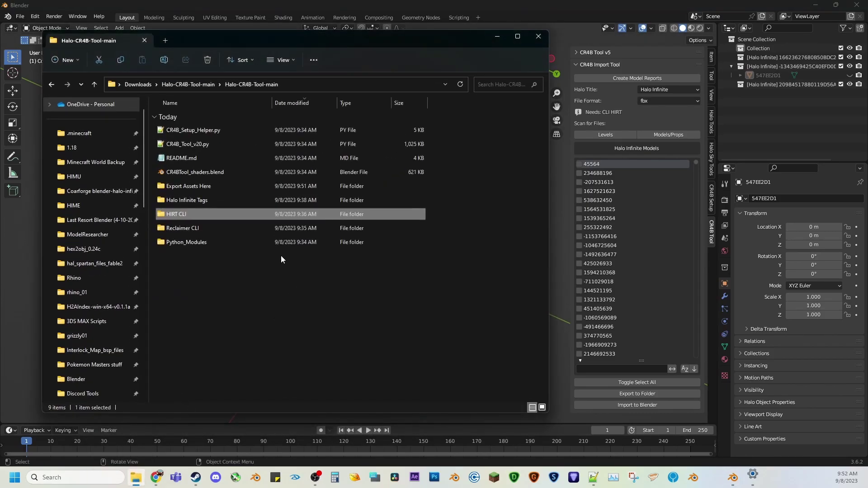
pyautogui.doubleClick(199, 213)
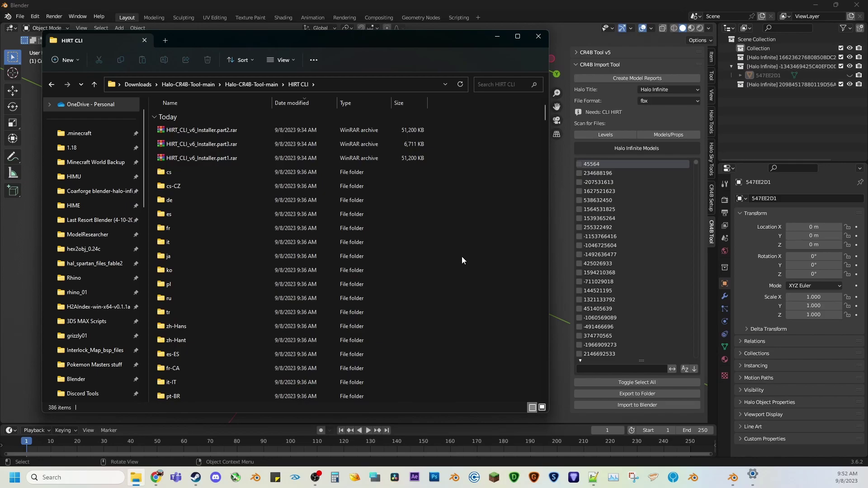
pyautogui.scroll(-15, 463, 256)
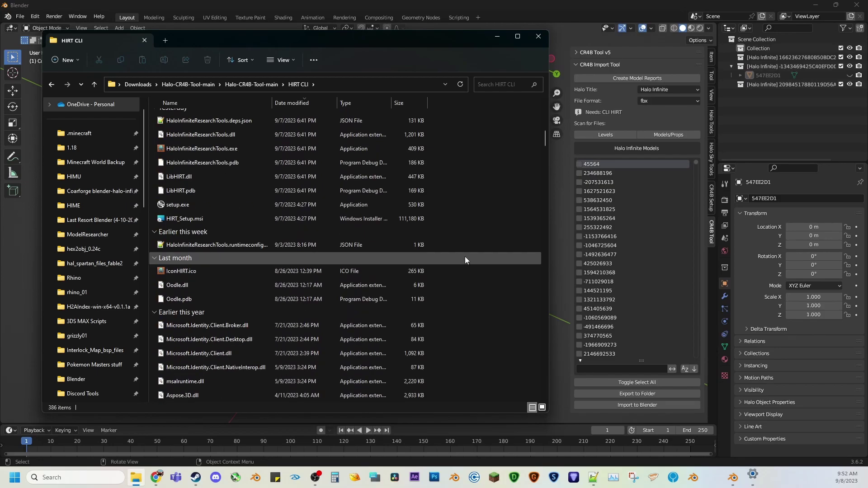
pyautogui.scroll(2, 365, 206)
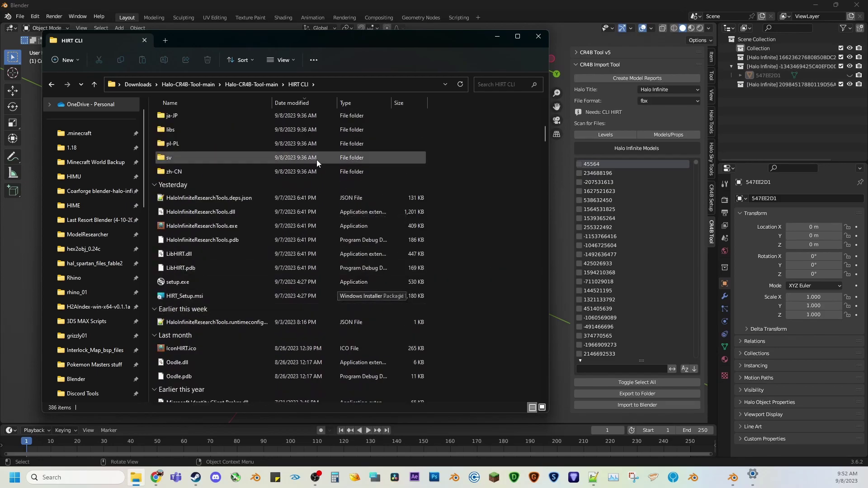
pyautogui.rightClick(203, 226)
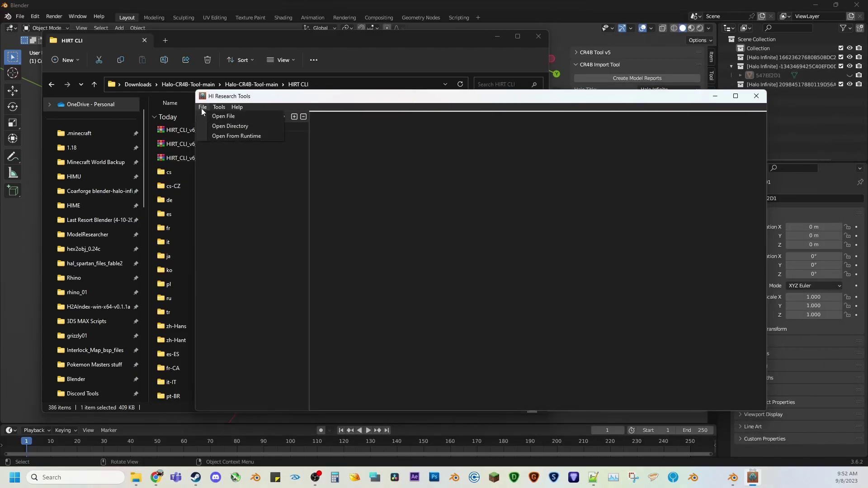
# - Load the Halo Infinite deploy directory into HI Research Tools and dismiss the process results
pyautogui.click(230, 127)
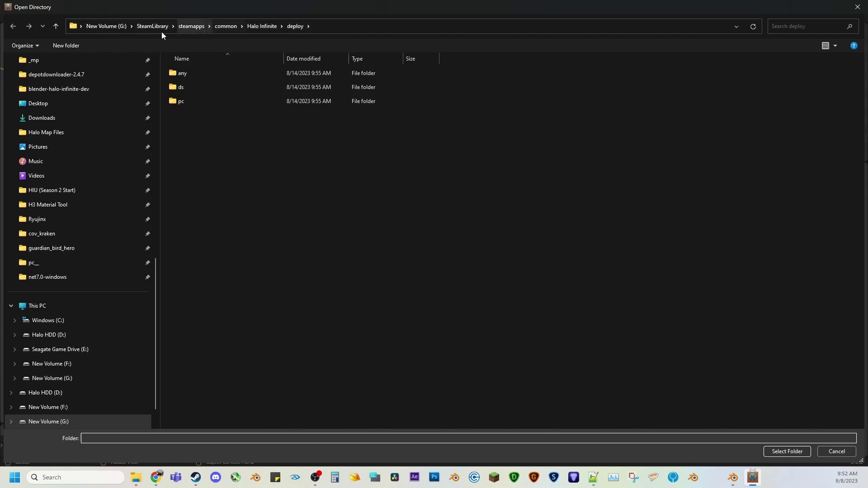
pyautogui.click(789, 452)
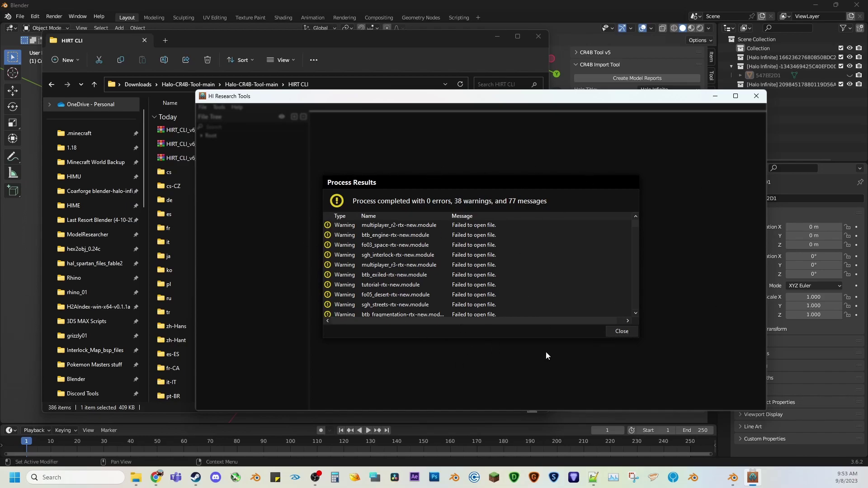
pyautogui.click(619, 333)
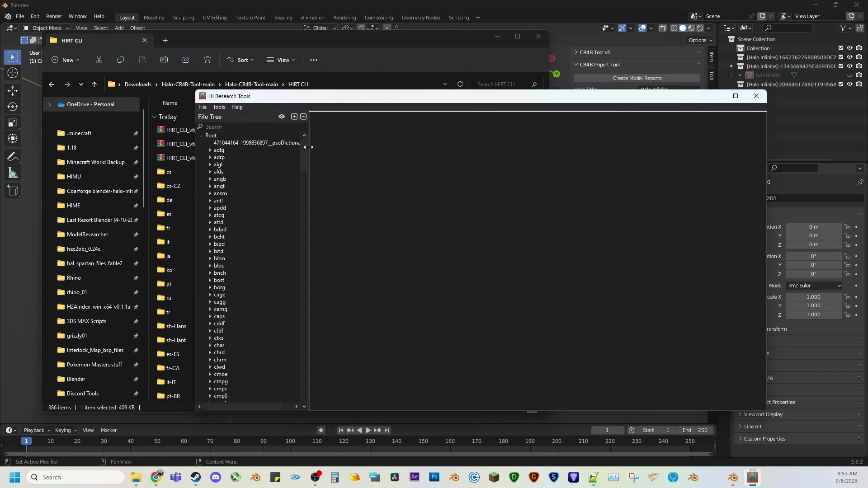
# - Widen the File Tree pane and expand the mode category to browse its model files
pyautogui.moveTo(309, 148); pyautogui.dragTo(382, 265)
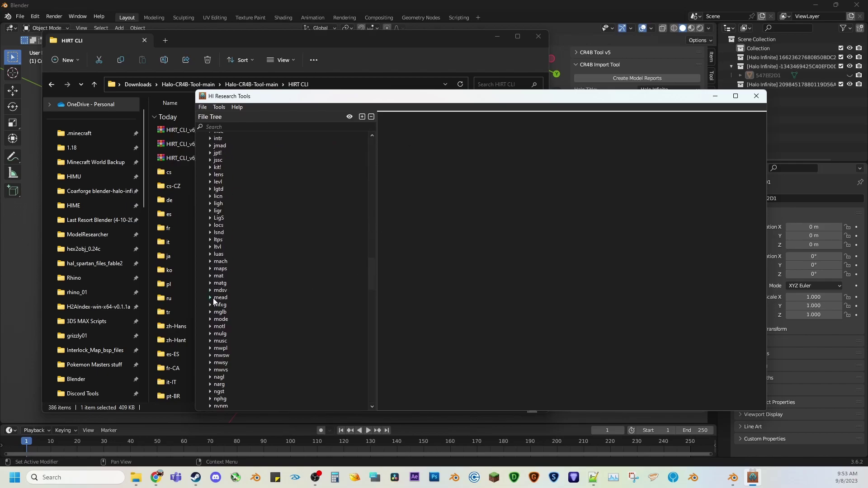
pyautogui.click(209, 320)
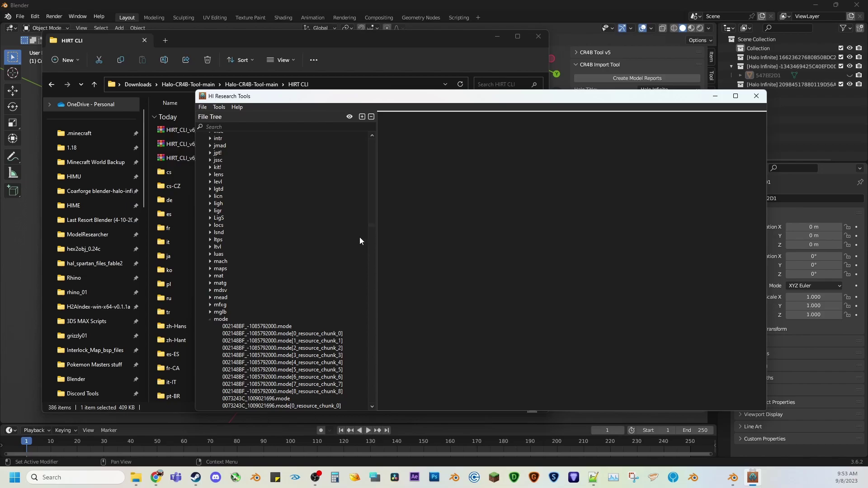
pyautogui.scroll(-4, 360, 240)
pyautogui.scroll(-3, 290, 201)
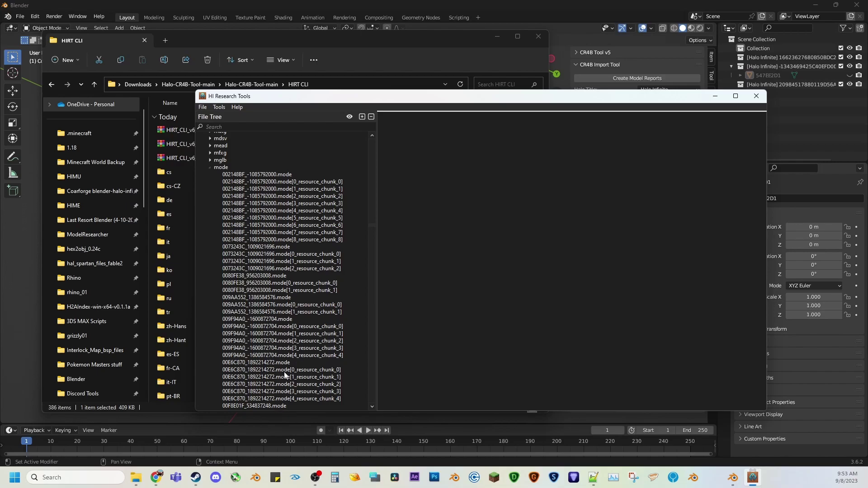
# - Open 002148BF_-1085792000.mode in the model viewer and inspect the model from an angle
pyautogui.doubleClick(253, 175)
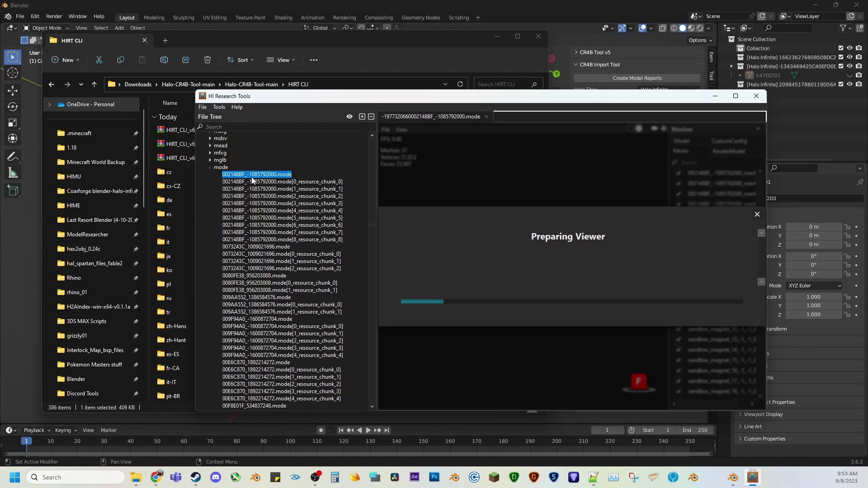
pyautogui.click(588, 252)
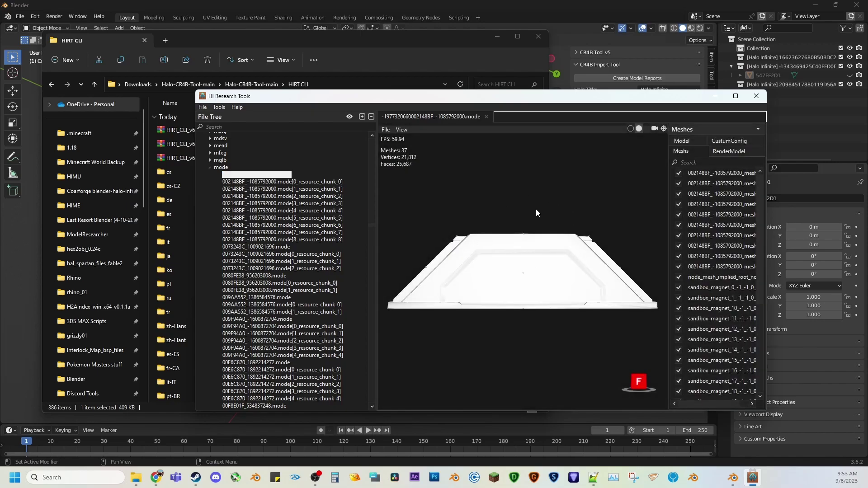
pyautogui.moveTo(520, 208); pyautogui.dragTo(547, 215)
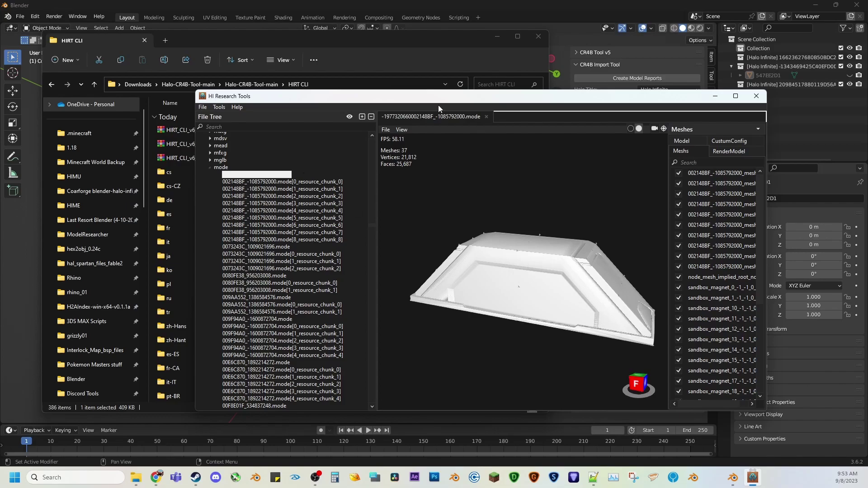
# - Arrange the HI Research Tools and Blender windows so the mode file names and the Halo Infinite Models list are both accessible
pyautogui.moveTo(438, 100); pyautogui.dragTo(392, 90)
pyautogui.click(215, 166)
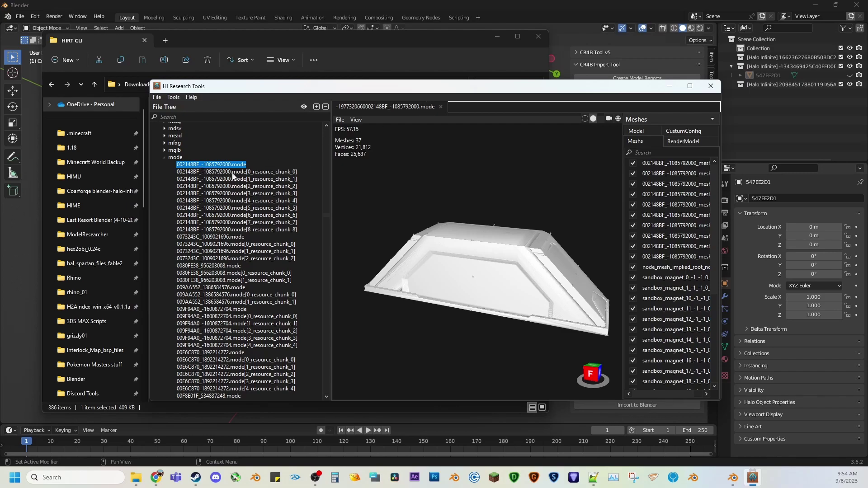
pyautogui.moveTo(734, 478)
pyautogui.click(732, 443)
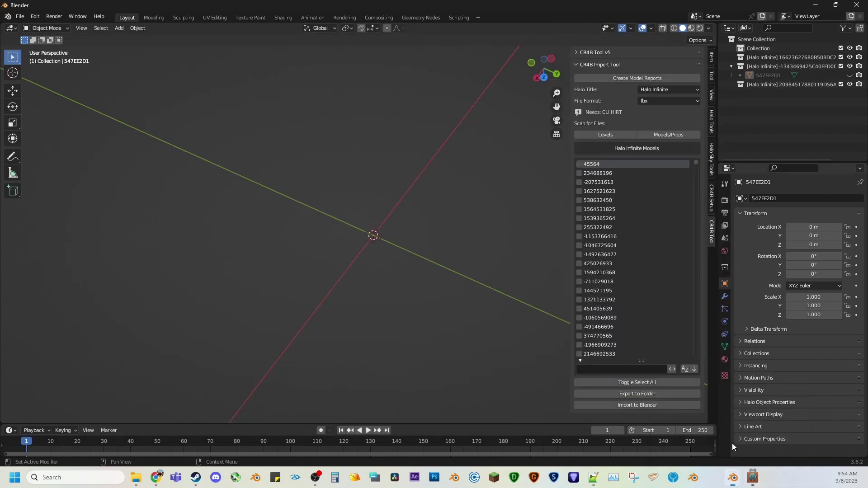
pyautogui.moveTo(514, 6); pyautogui.dragTo(705, 31)
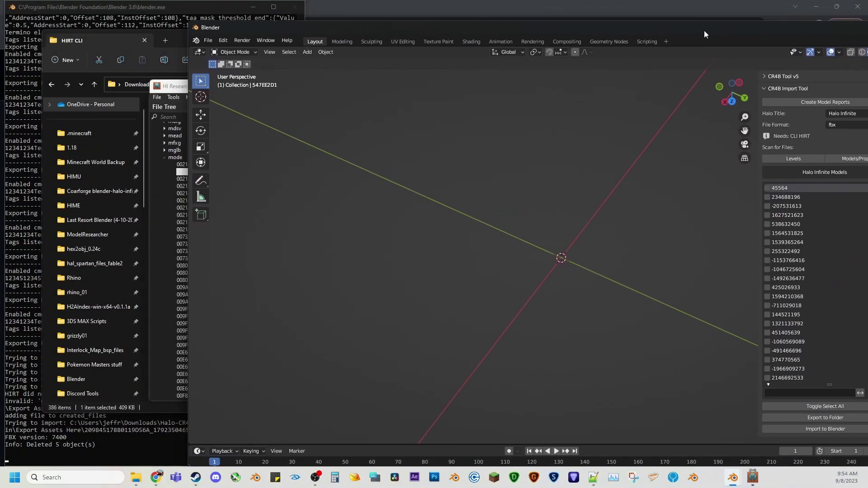
pyautogui.moveTo(172, 86); pyautogui.dragTo(39, 68)
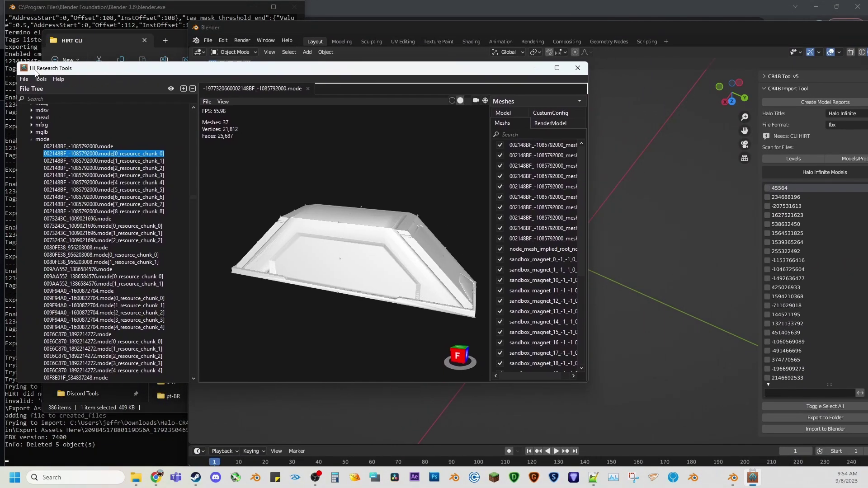
pyautogui.click(357, 37)
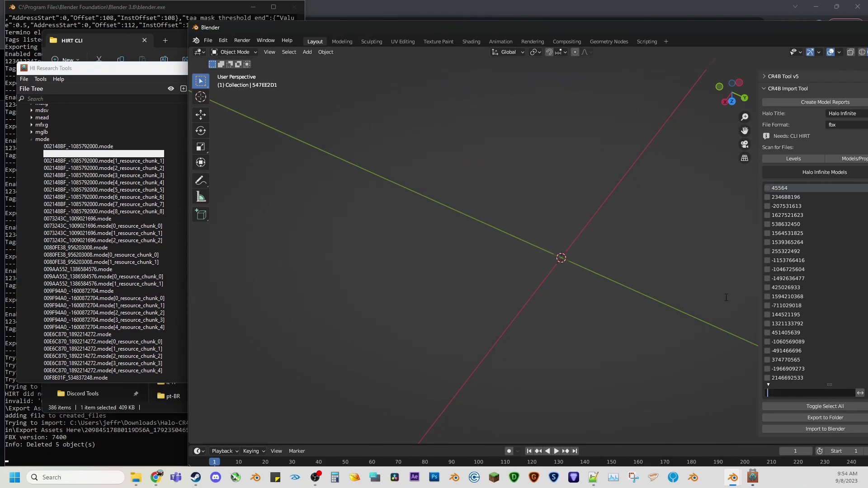
pyautogui.write('-')
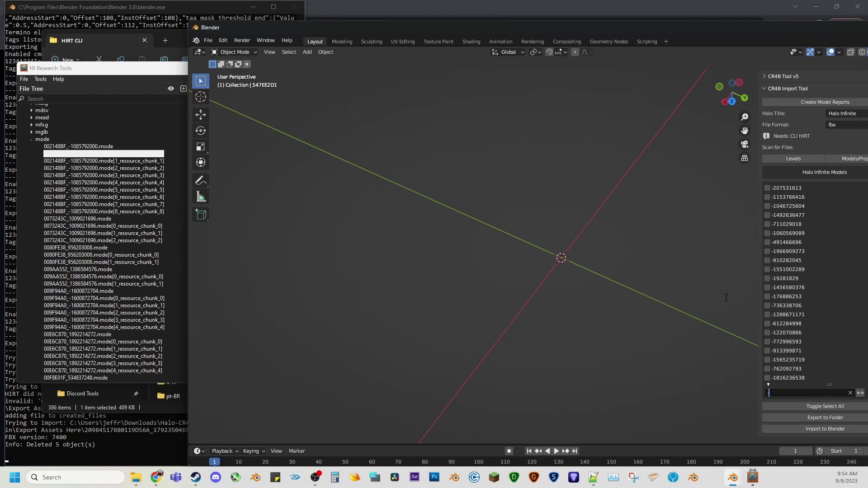
pyautogui.write('1098')
pyautogui.press('BackSpace')
pyautogui.press('BackSpace')
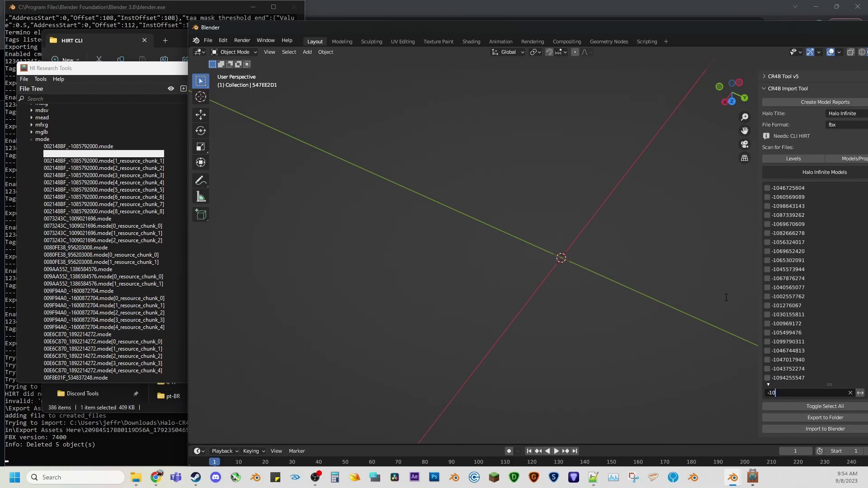
pyautogui.write('8')
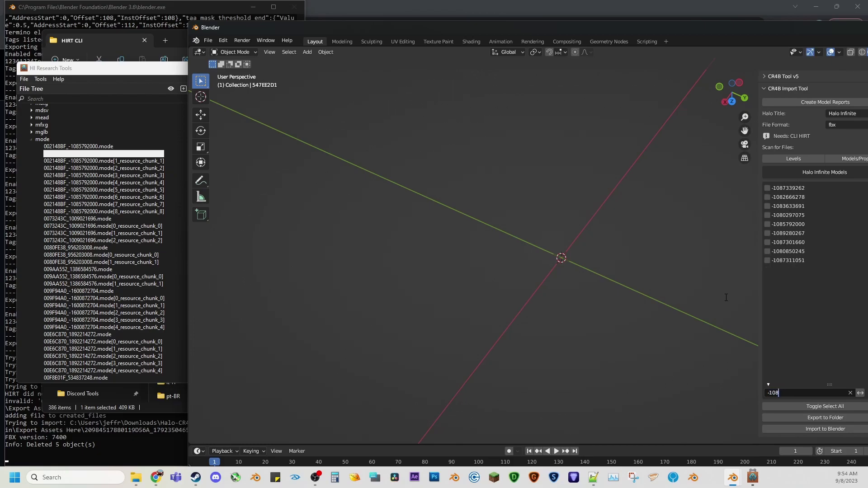
pyautogui.write('579')
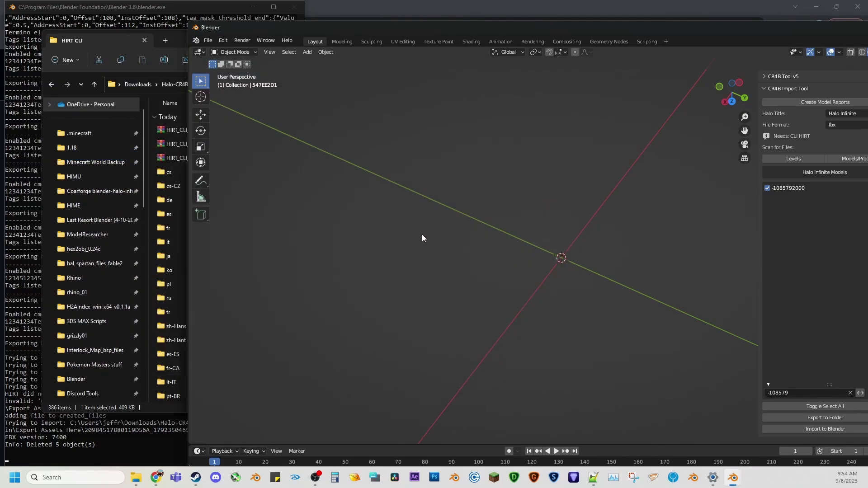
pyautogui.doubleClick(490, 26)
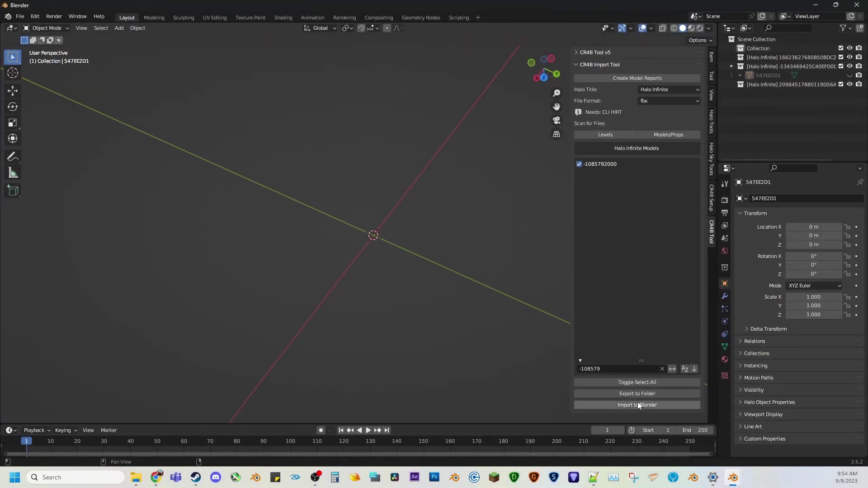
pyautogui.click(637, 404)
pyautogui.moveTo(735, 479)
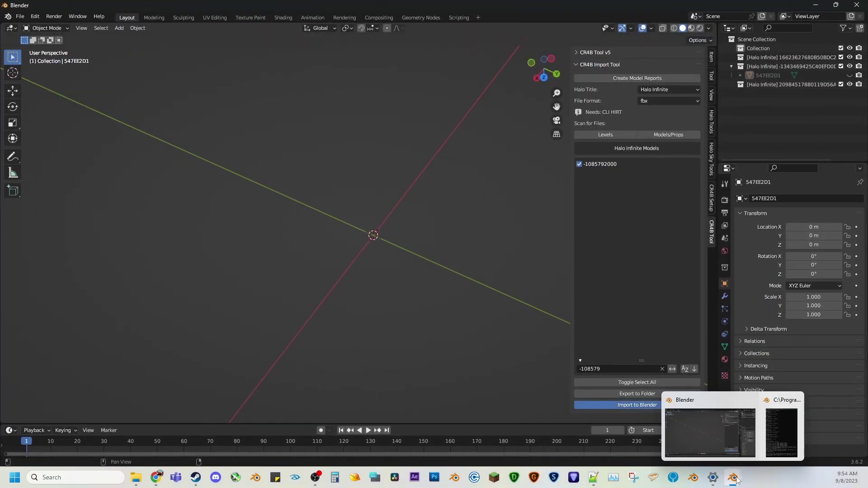
pyautogui.click(779, 445)
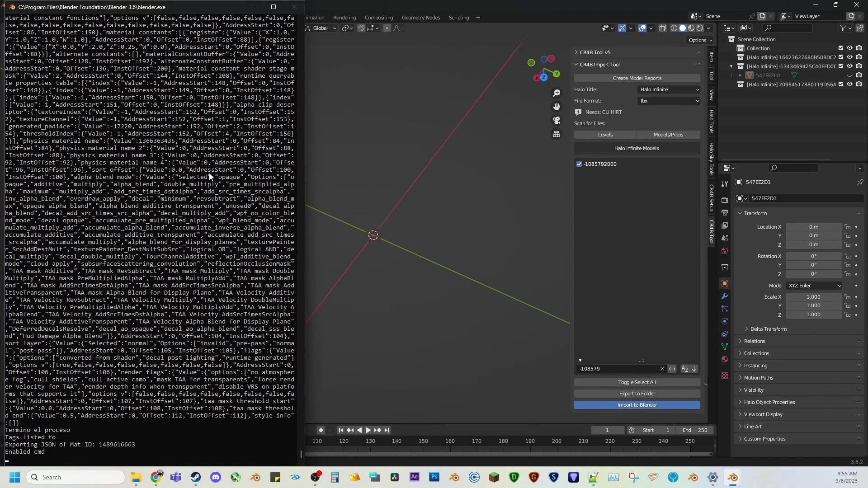
pyautogui.moveTo(143, 477)
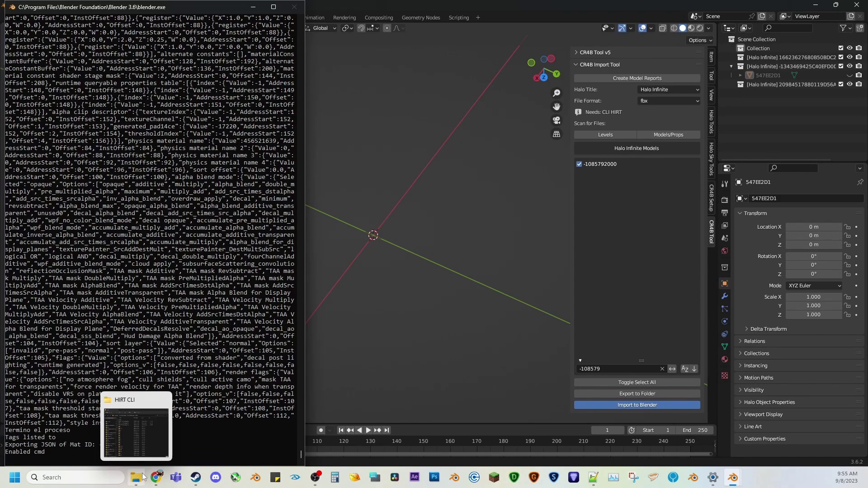
pyautogui.click(139, 433)
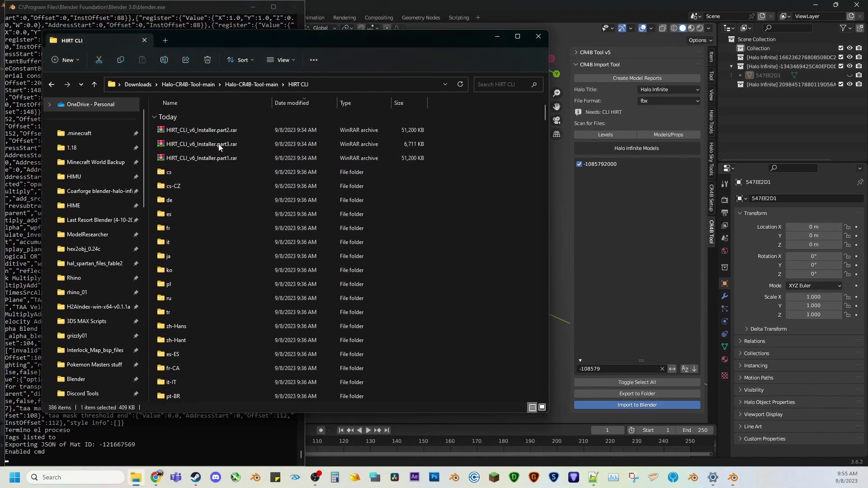
pyautogui.click(252, 88)
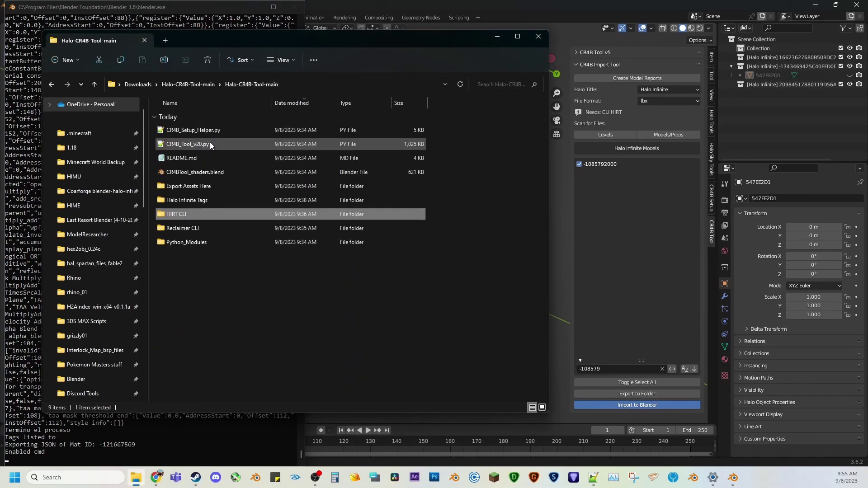
pyautogui.doubleClick(197, 187)
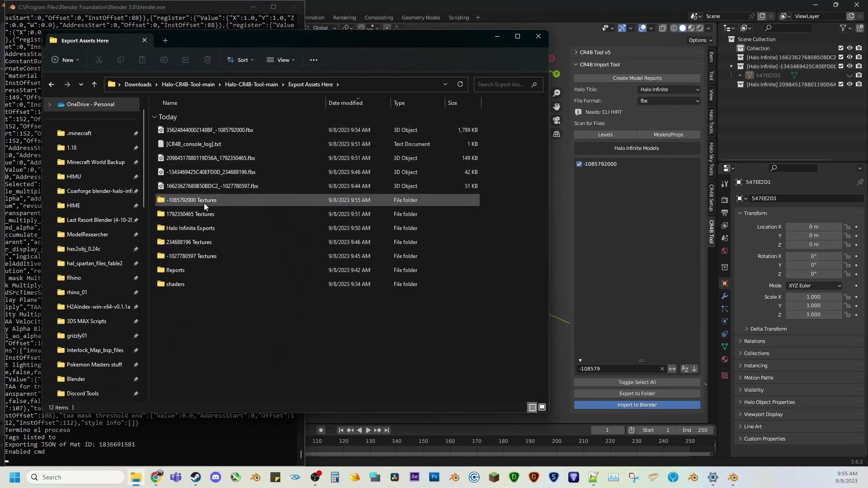
pyautogui.doubleClick(183, 202)
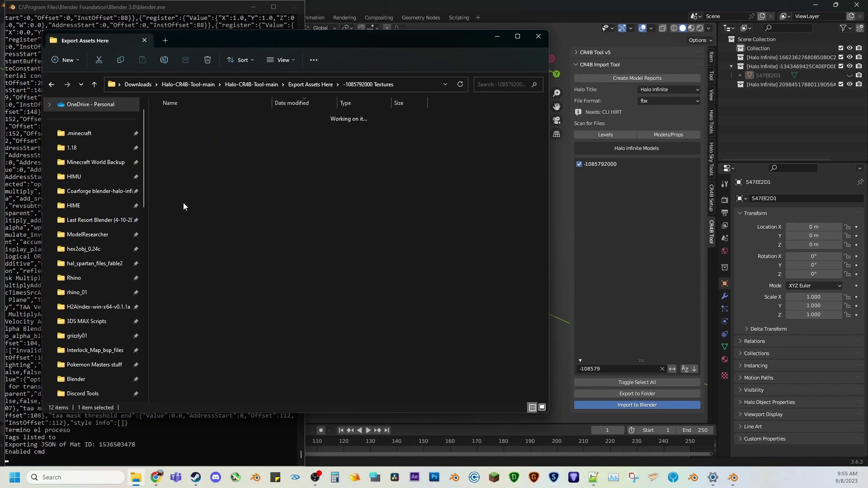
# - Show the folder's contents as large icons and move the File Explorer window aside to uncover the console output
pyautogui.click(292, 61)
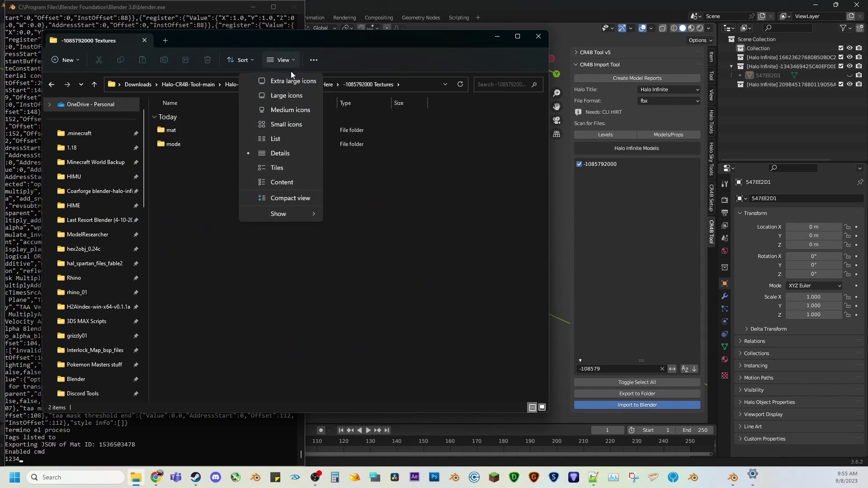
pyautogui.click(282, 97)
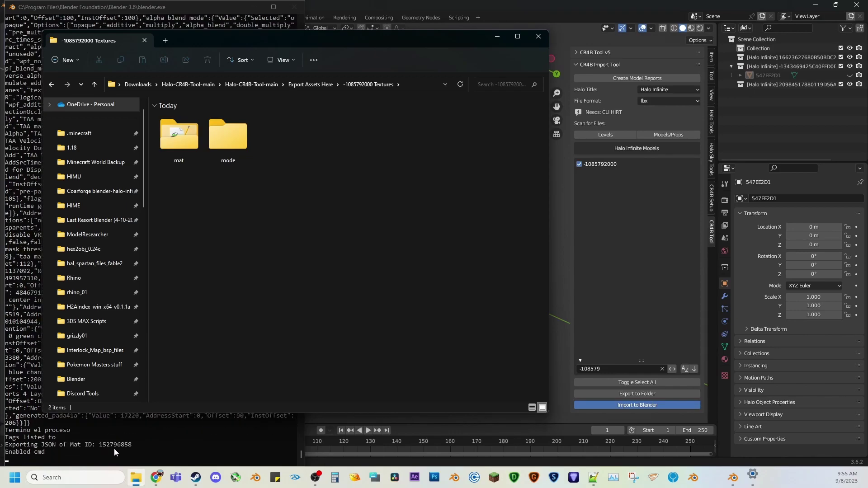
pyautogui.moveTo(198, 42); pyautogui.dragTo(341, 35)
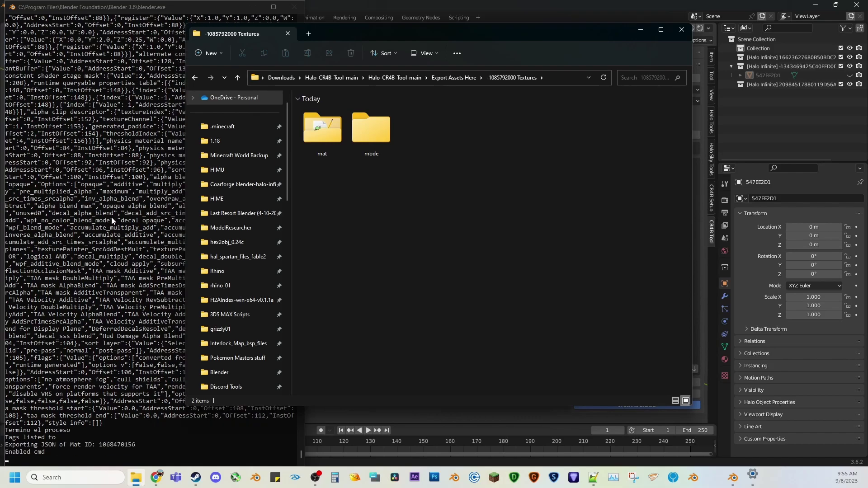
pyautogui.doubleClick(339, 134)
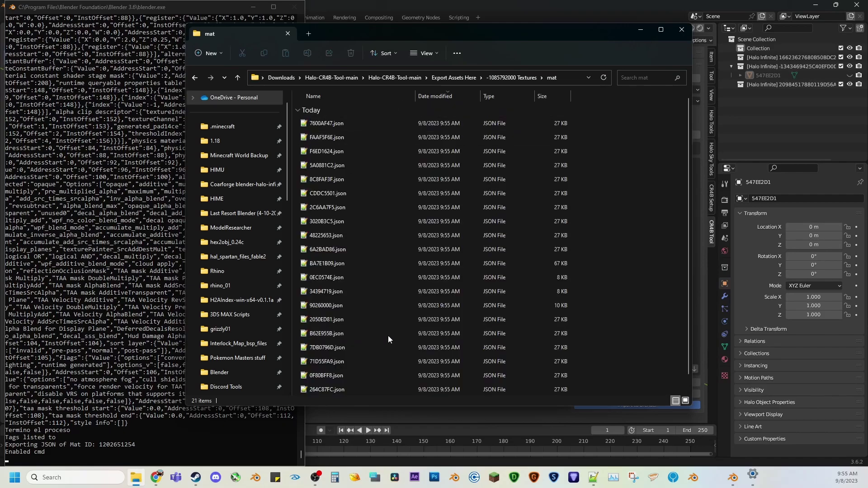
pyautogui.click(509, 78)
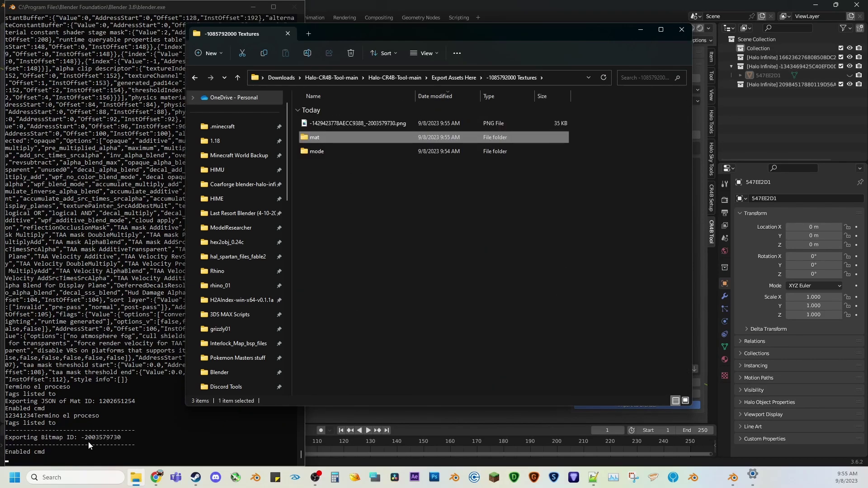
pyautogui.click(437, 53)
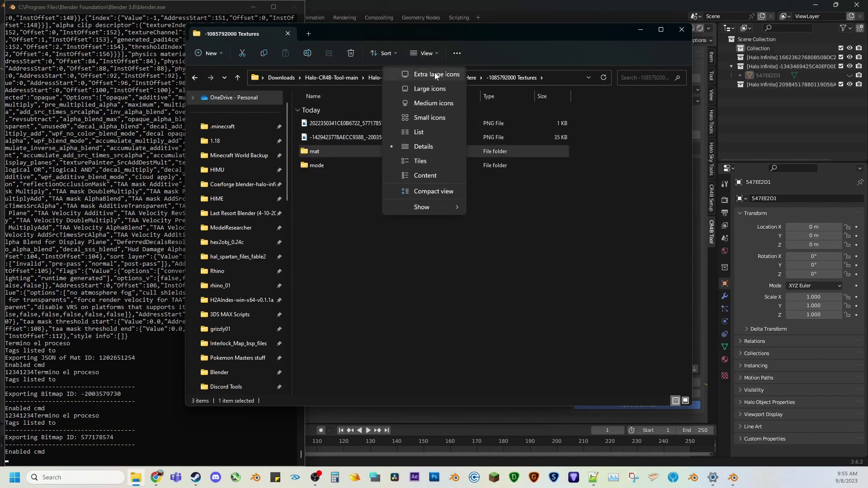
pyautogui.click(431, 77)
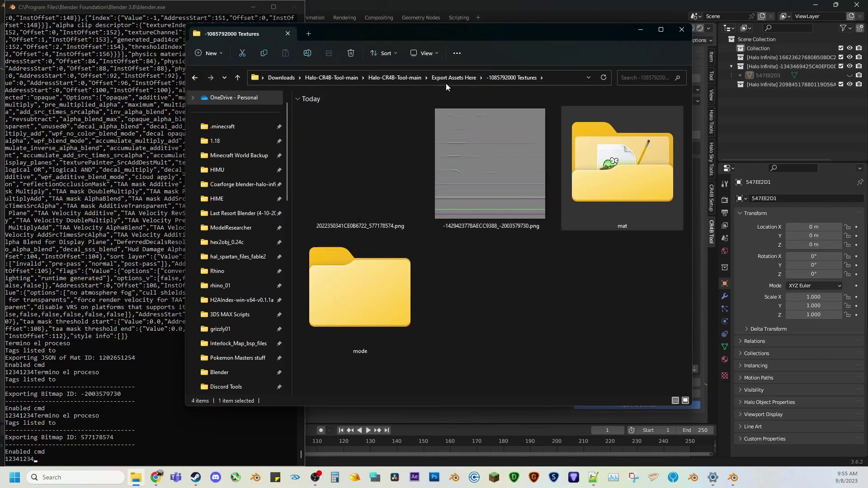
pyautogui.click(436, 53)
pyautogui.click(430, 90)
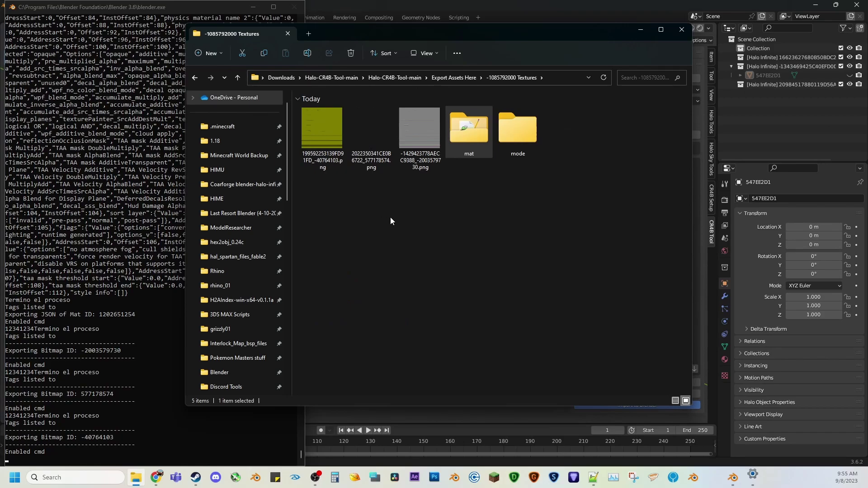